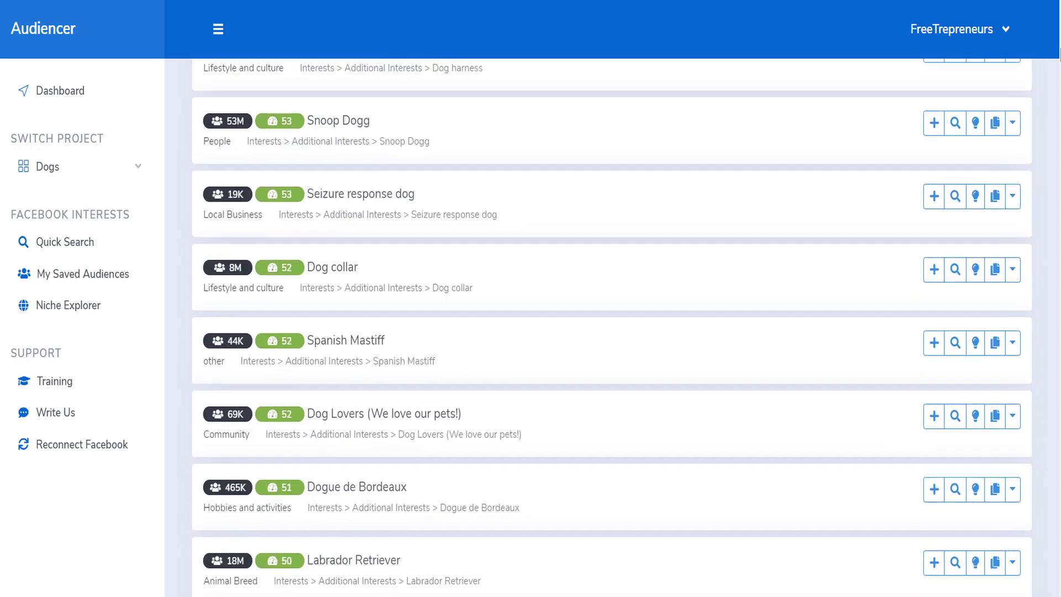
Step: Highlight the Dog park and Dog collar interest names in the dogs results
left_click_drag(374, 332, 309, 326)
scroll(396, 308, "up", 5)
left_click_drag(358, 292, 323, 292)
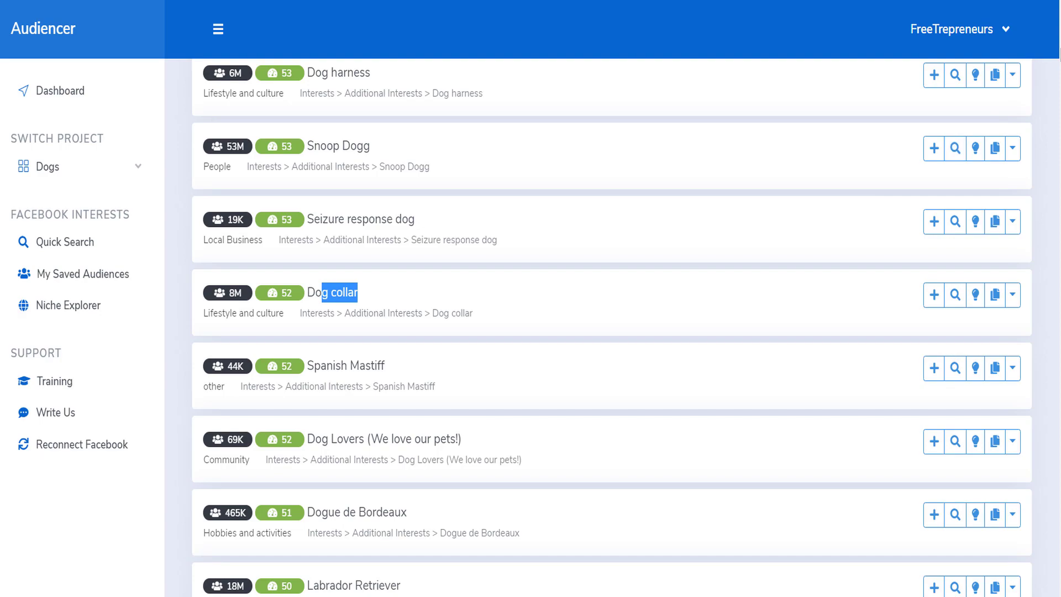
scroll(608, 326, "down", 20)
left_click_drag(1058, 102, 1060, 8)
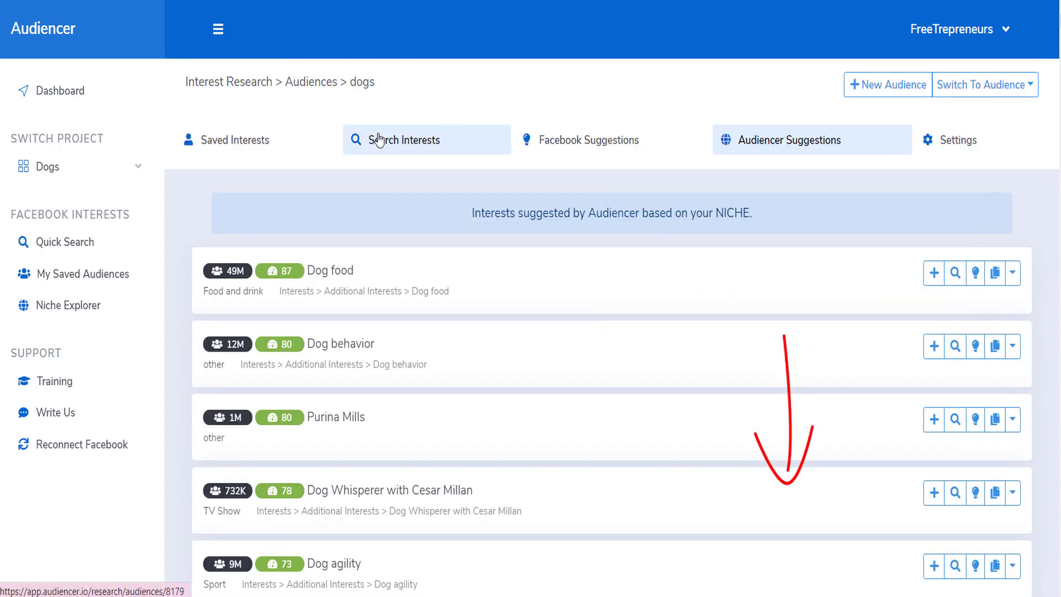
Step: Compare the Search Interests and Facebook Suggestions tabs, then load suggestions for the Dogs interest
left_click(434, 146)
left_click(586, 144)
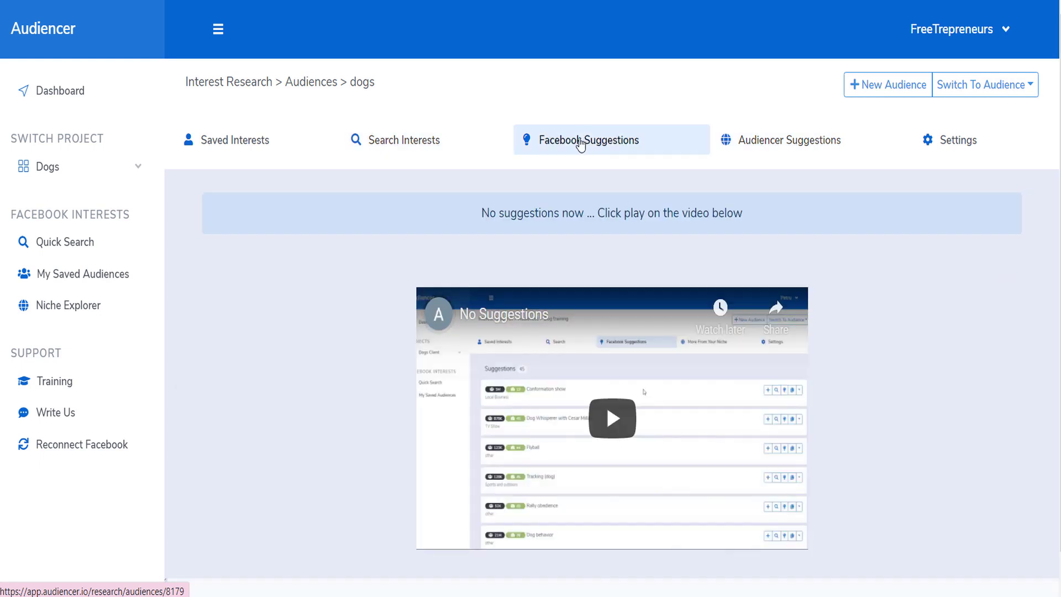
left_click(384, 157)
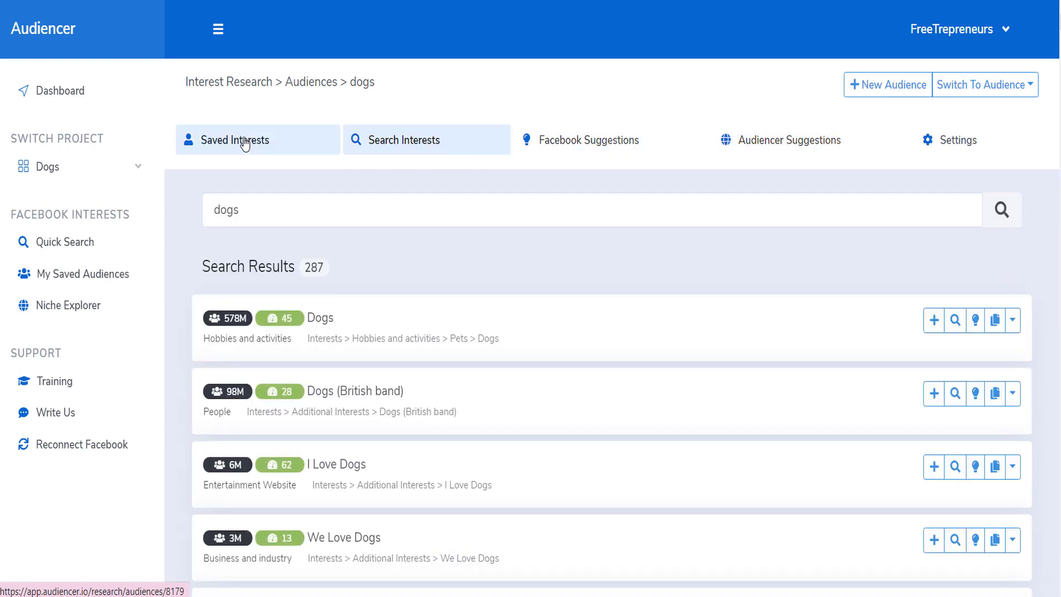
left_click(979, 323)
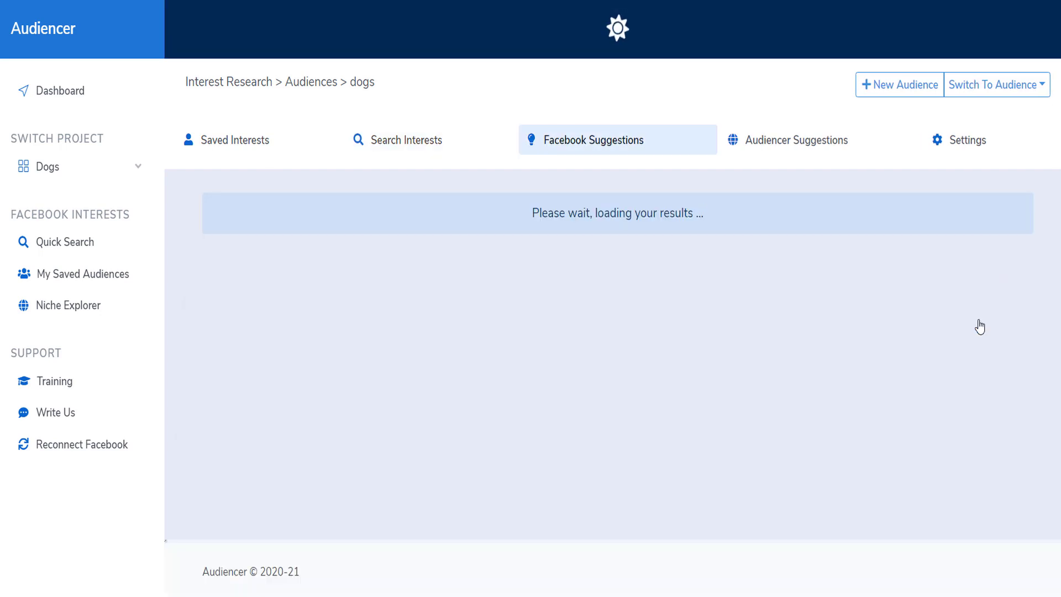
scroll(372, 348, "down", 2)
scroll(371, 348, "down", 3)
scroll(357, 230, "down", 6)
scroll(363, 364, "up", 10)
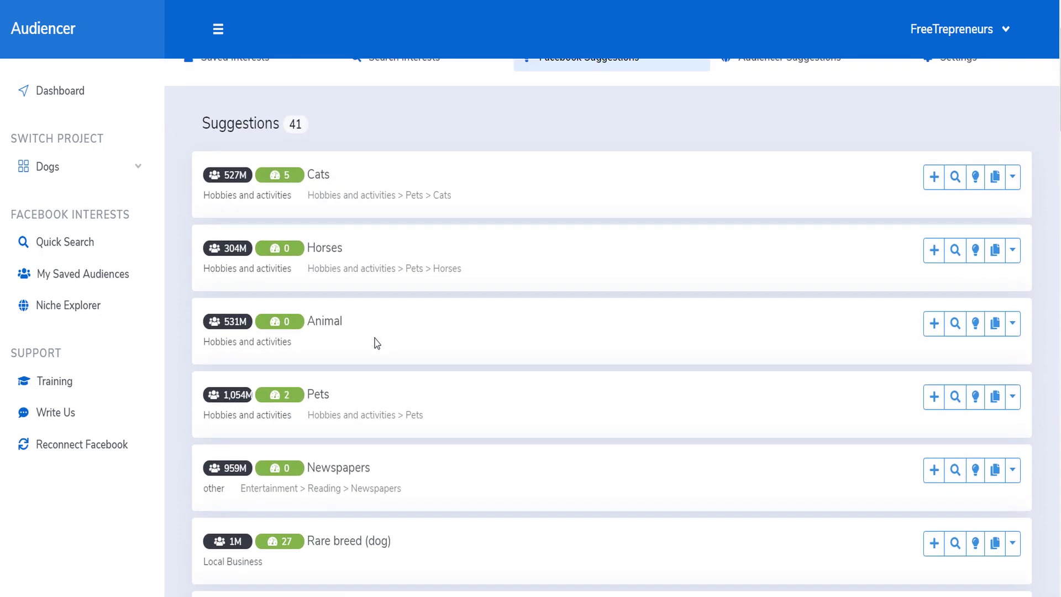
scroll(374, 347, "up", 2)
Step: Load the 21 Facebook suggestions for I Love Dogs and highlight names like Dog Lovers
left_click(375, 141)
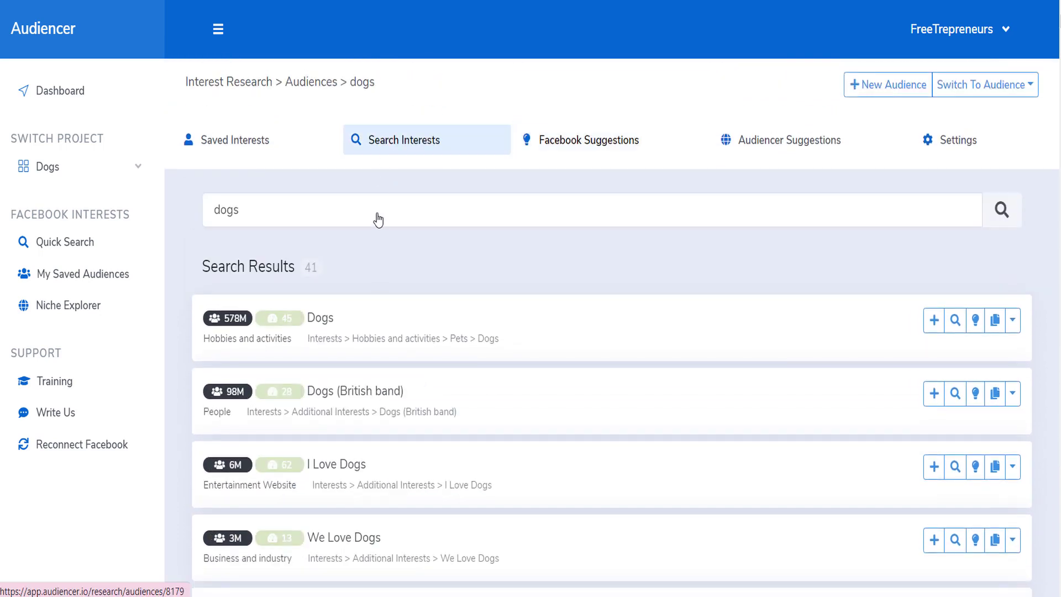
scroll(923, 450, "down", 8)
scroll(920, 420, "up", 2)
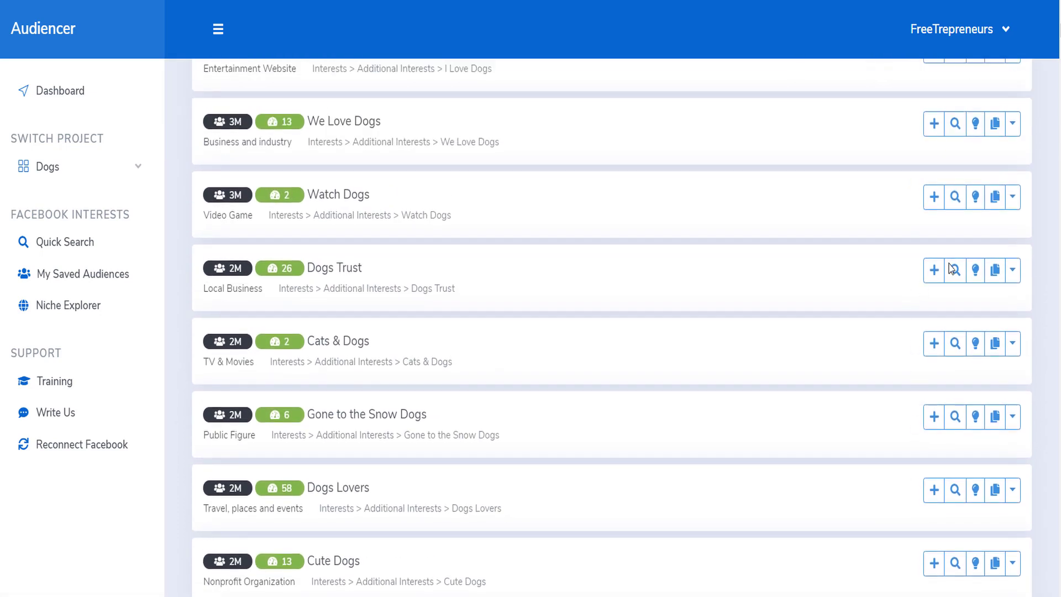
scroll(968, 234, "up", 2)
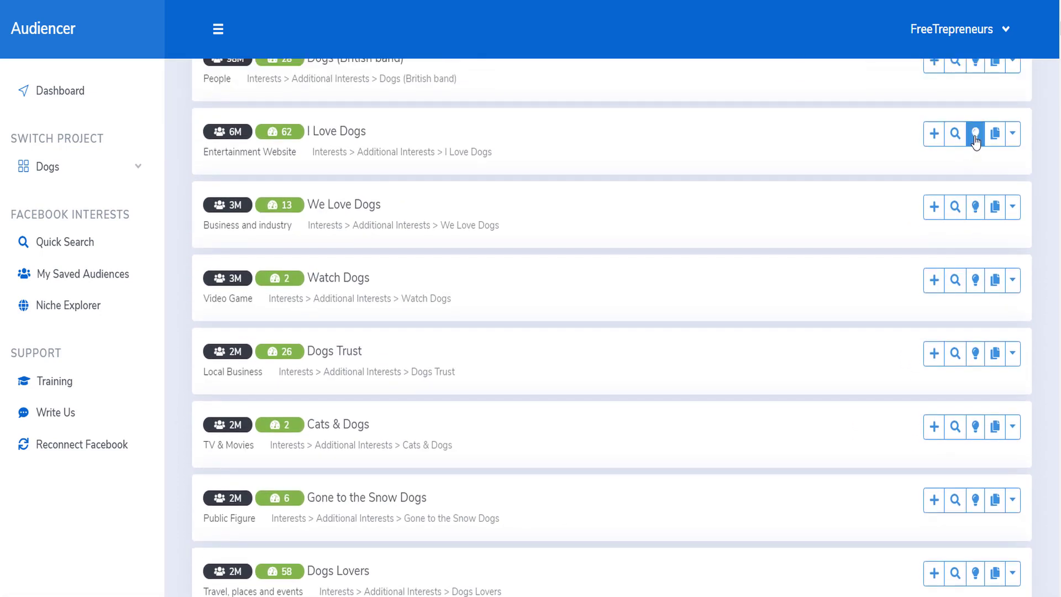
left_click(975, 137)
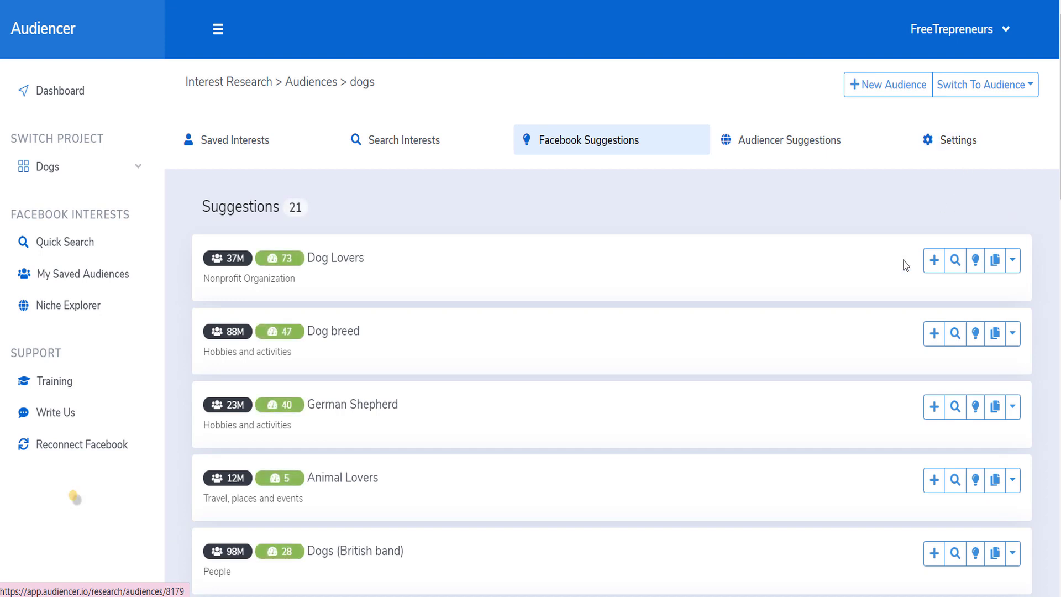
left_click_drag(372, 262, 315, 272)
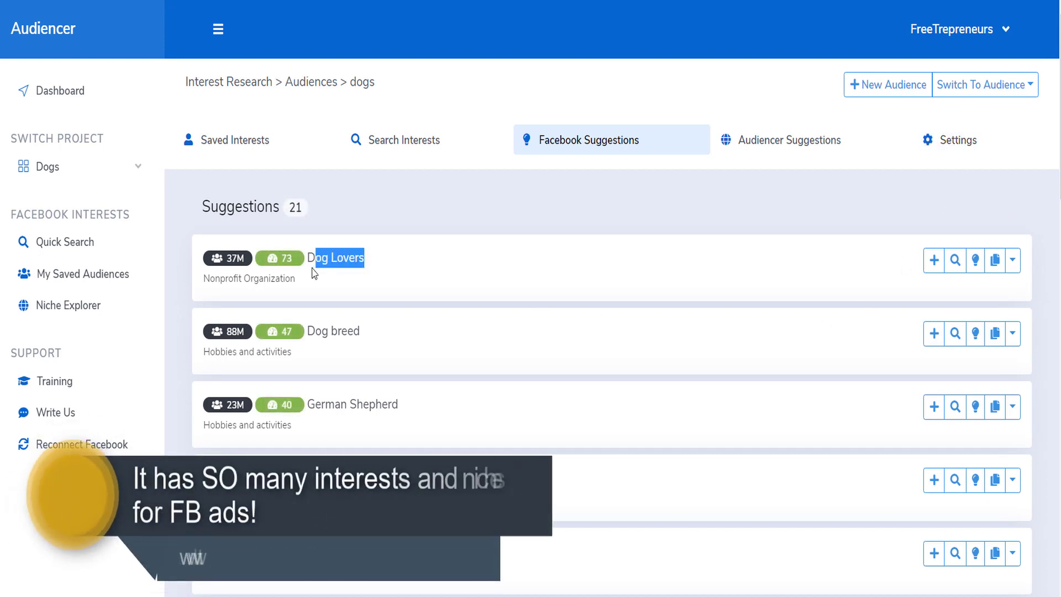
scroll(394, 334, "down", 3)
left_click_drag(379, 315, 308, 311)
scroll(386, 276, "down", 3)
left_click_drag(405, 218, 313, 222)
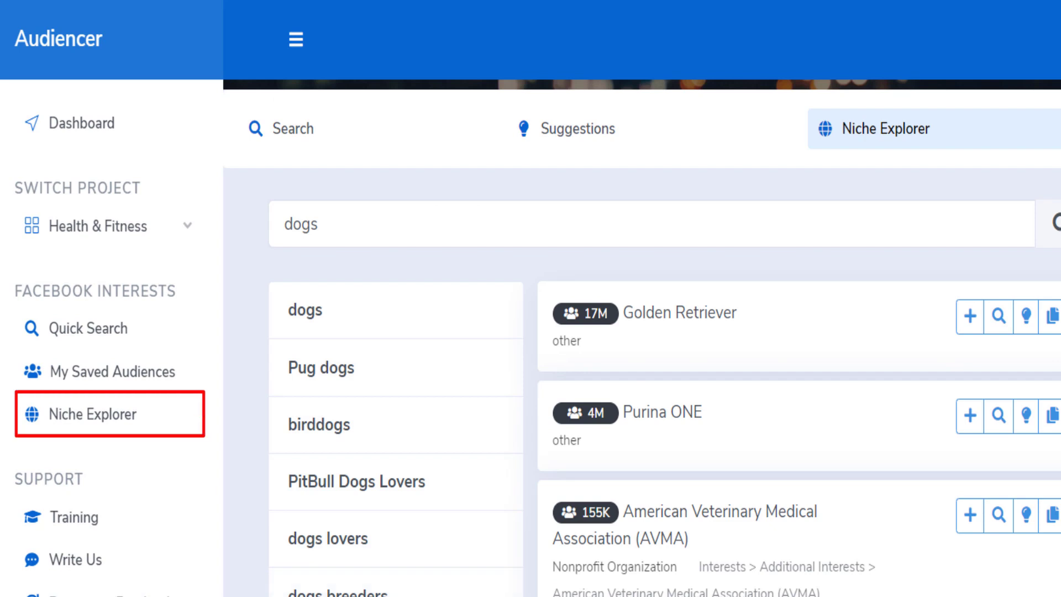
Step: Run a Niche Explorer search for 'dogs', then begin typing 'anima'
scroll(641, 331, "up", 2)
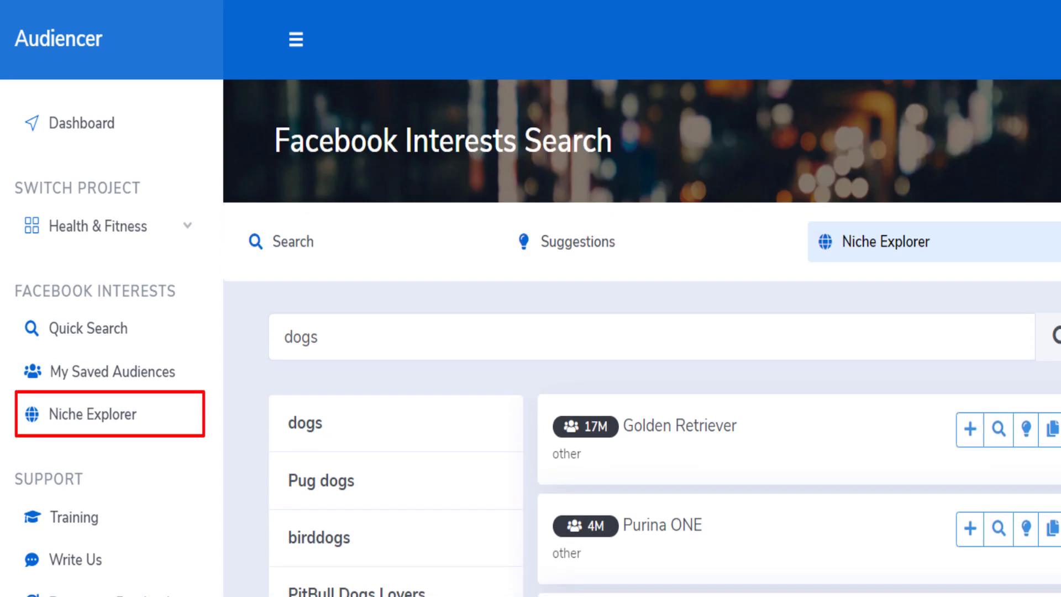
left_click(88, 426)
left_click(475, 334)
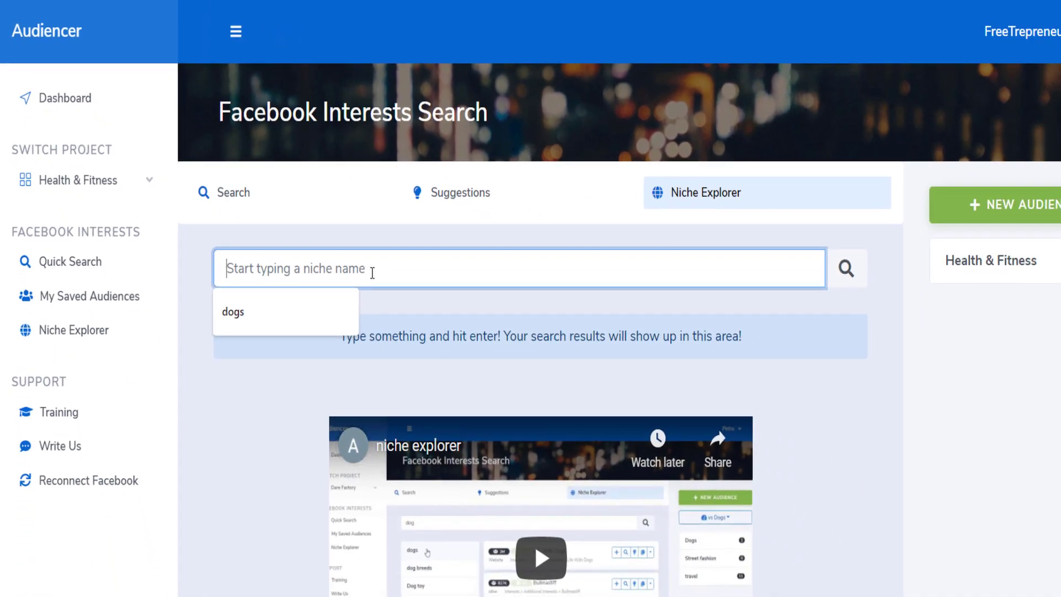
type("dogs")
key("Return")
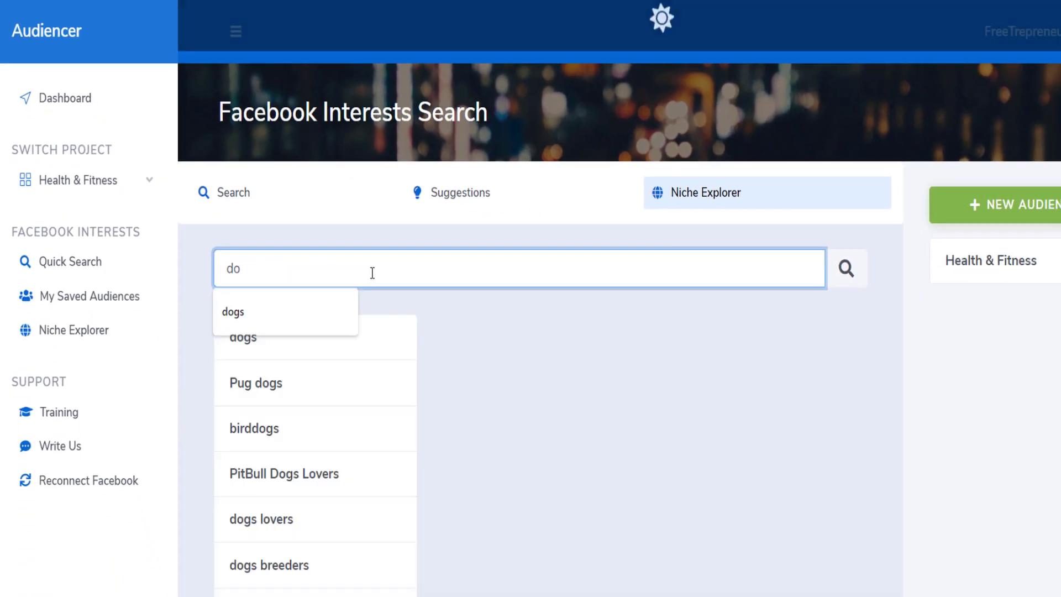
type("anima")
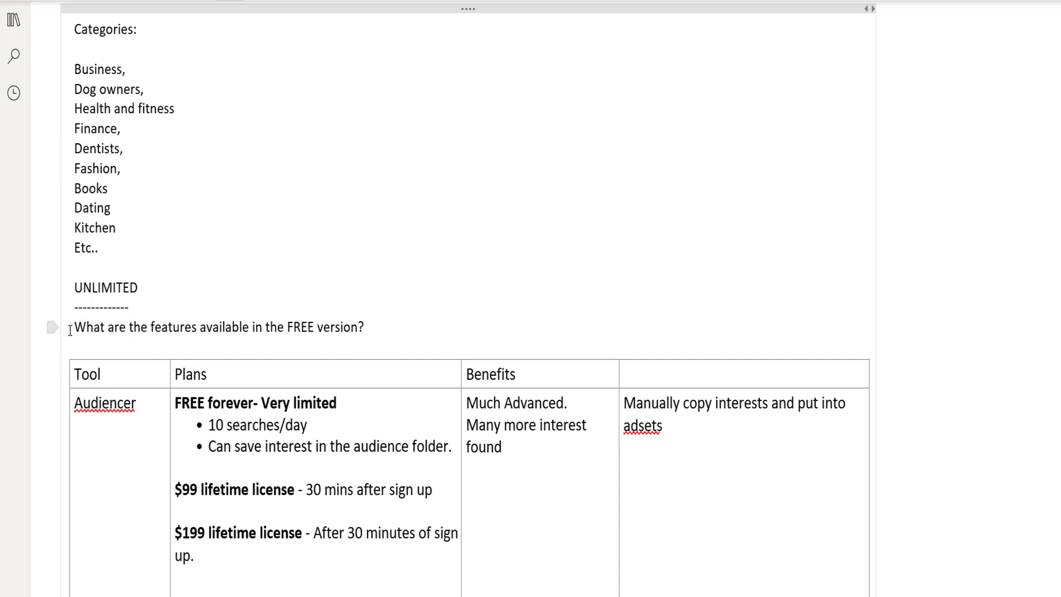
Step: Prefix 'Only' to the 10 searches/day bullet and insert '& niches' into the Benefits cell
left_click_drag(73, 326, 385, 343)
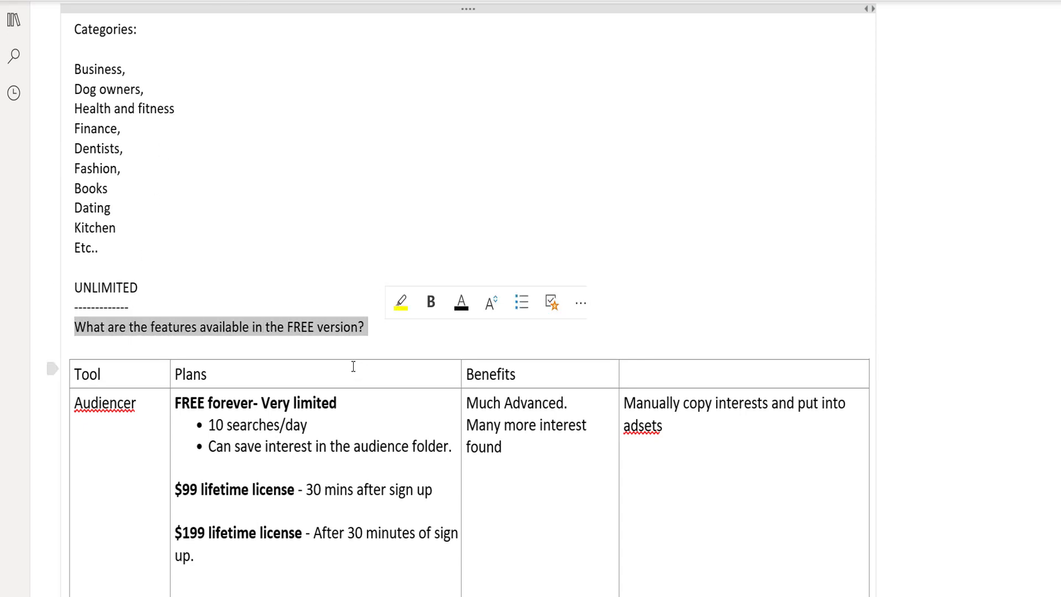
left_click(125, 399)
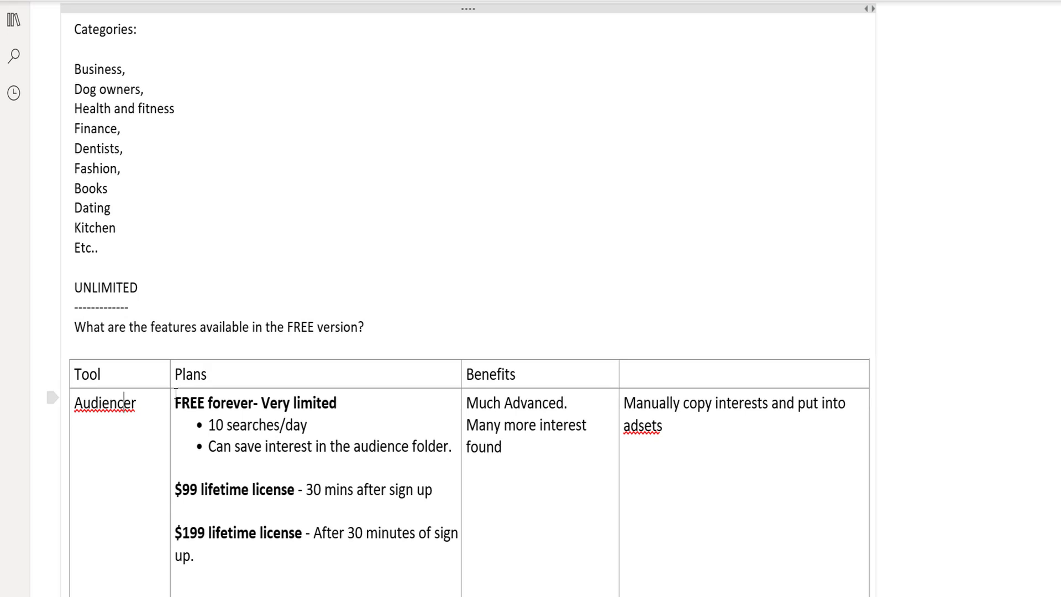
left_click_drag(175, 403, 339, 404)
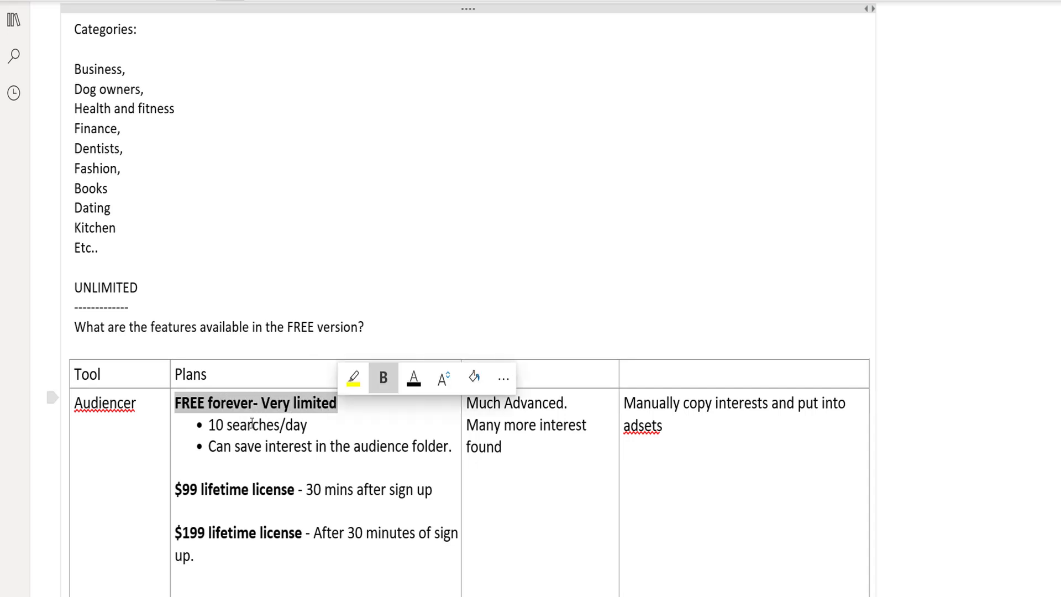
left_click(219, 425)
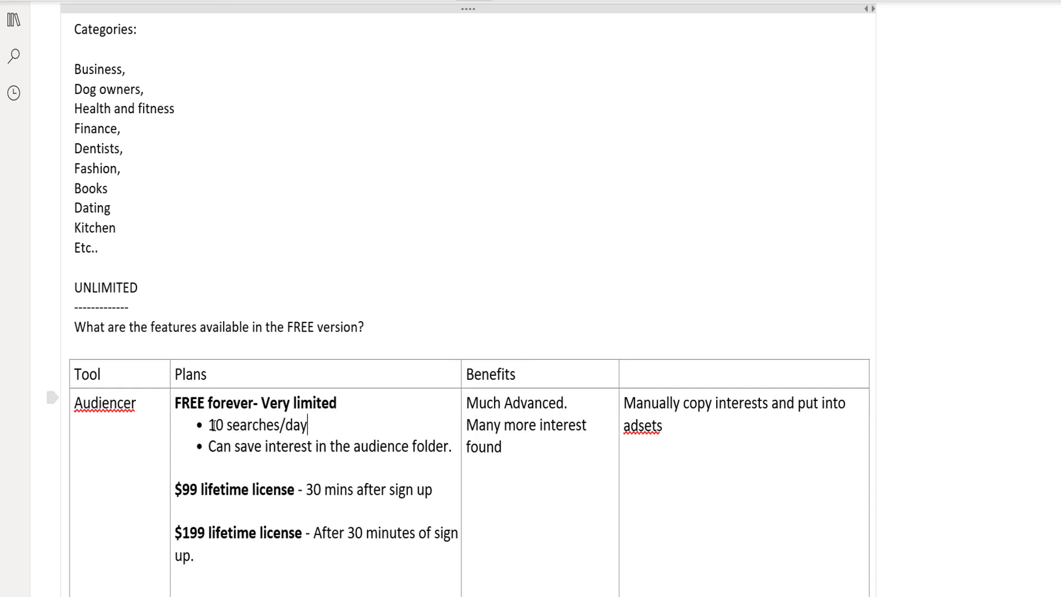
type("Only")
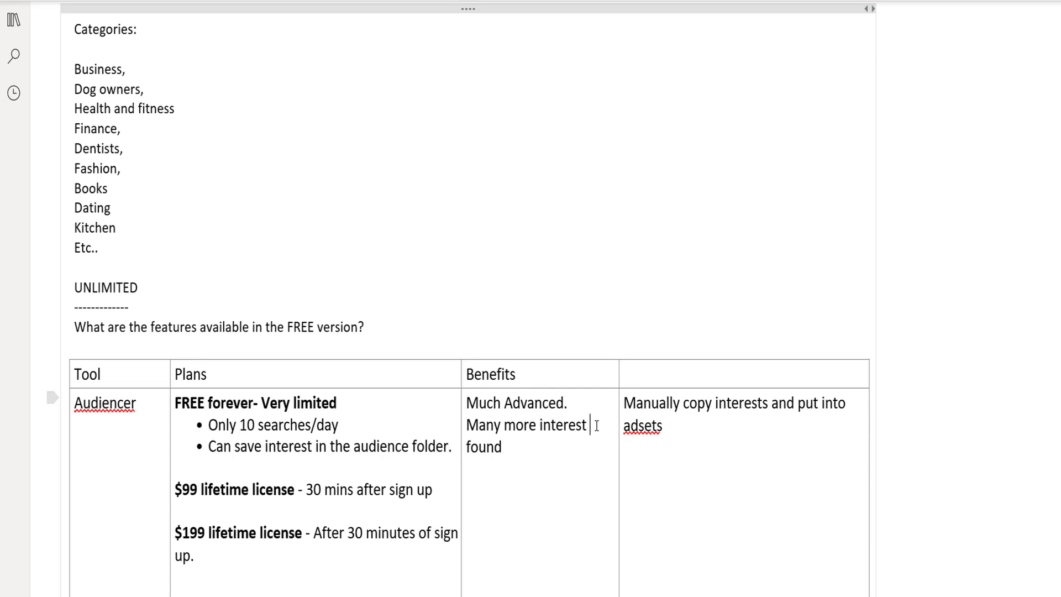
type("& niches")
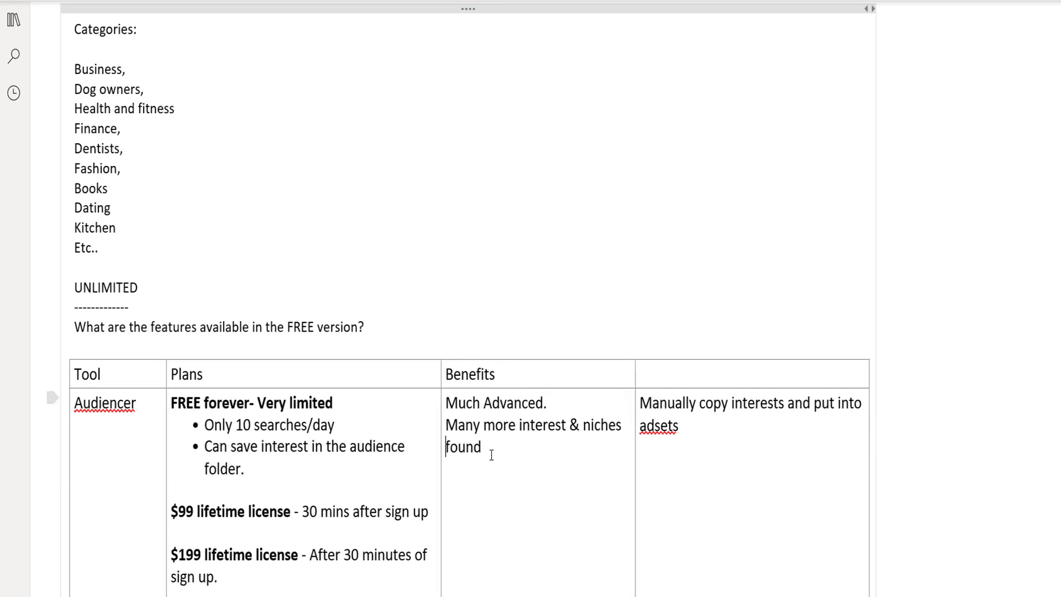
Step: Add 'Only within the first' to the $99 line and change 'After' to 'Past' in the $199 line
left_click_drag(173, 511, 302, 515)
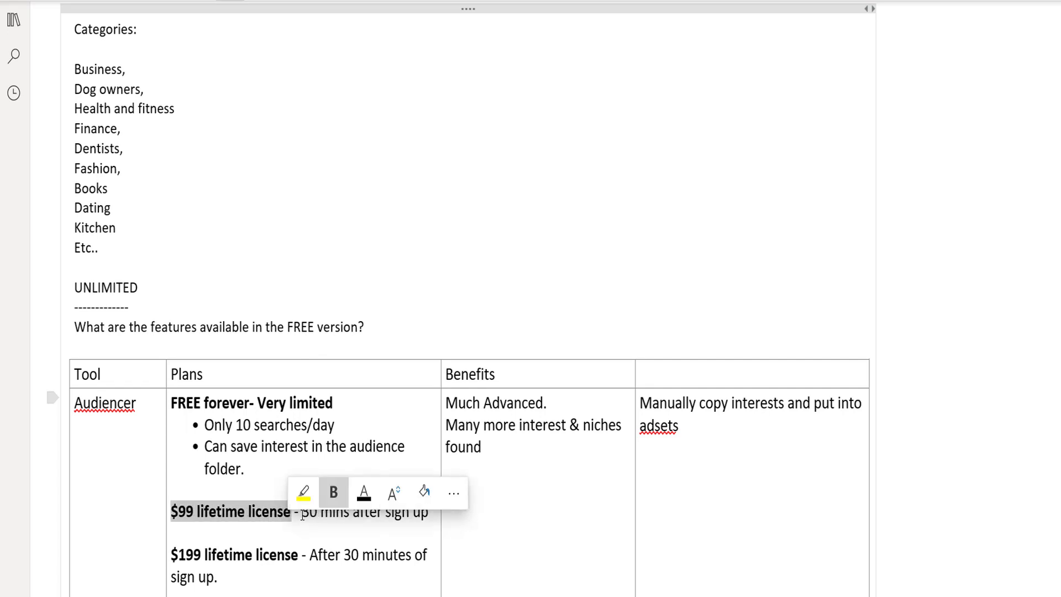
left_click(302, 514)
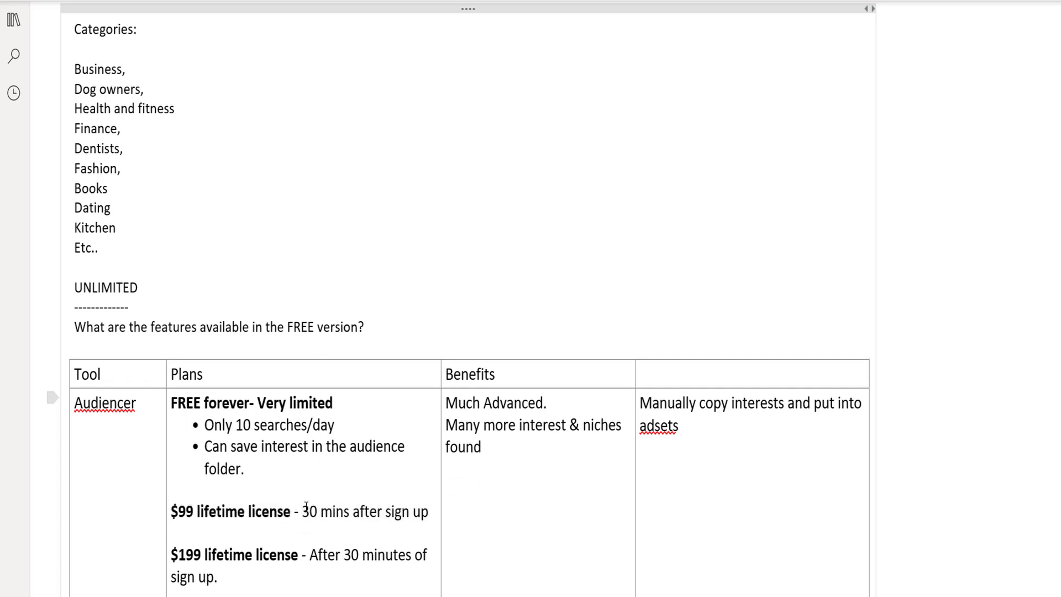
type("Only wi")
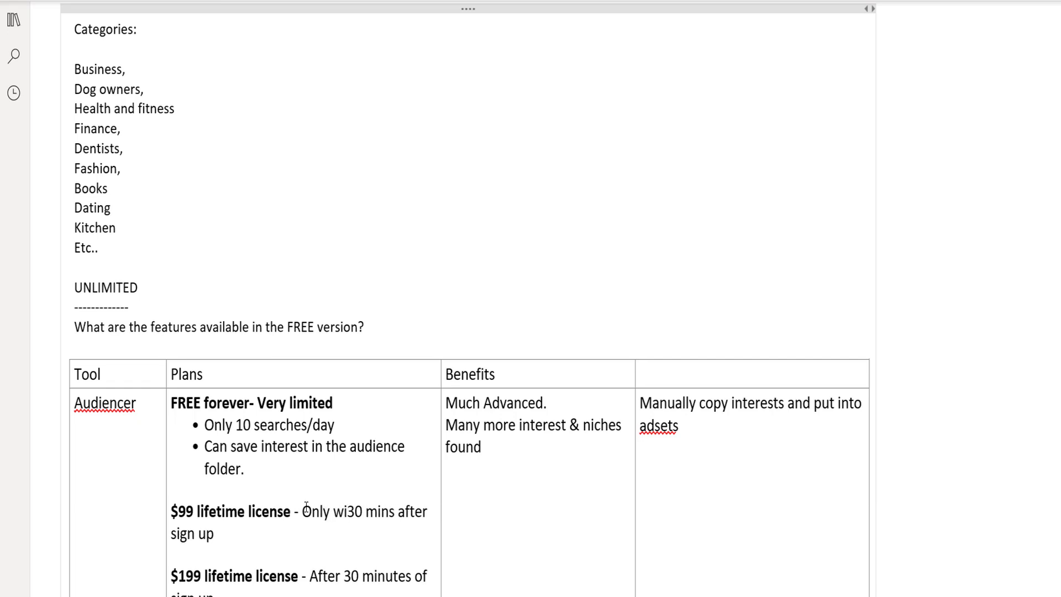
type("thin the first")
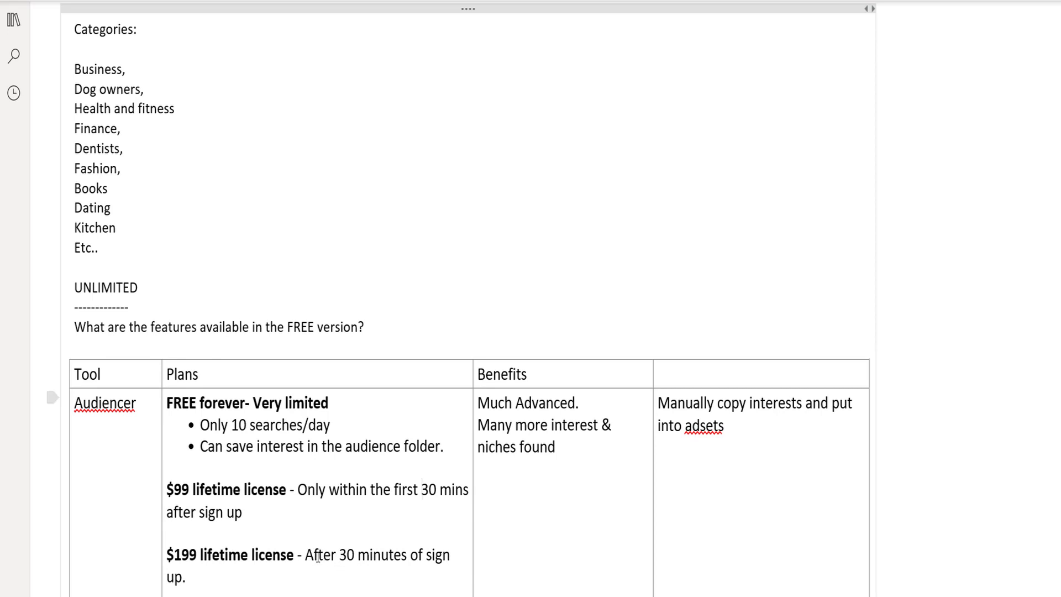
scroll(317, 556, "down", 1)
left_click(316, 549)
double_click(313, 524)
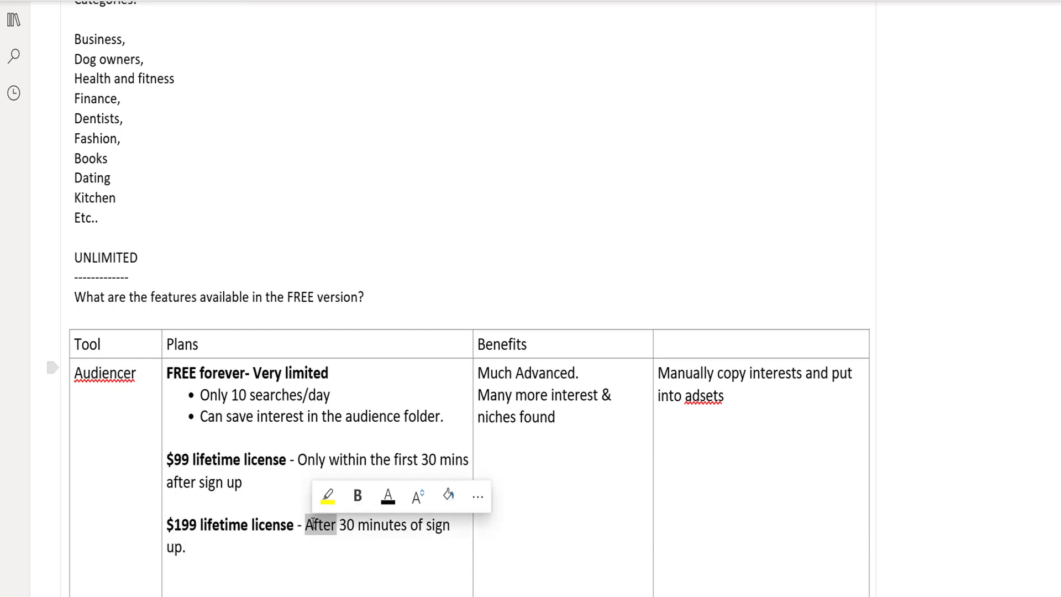
type("Past")
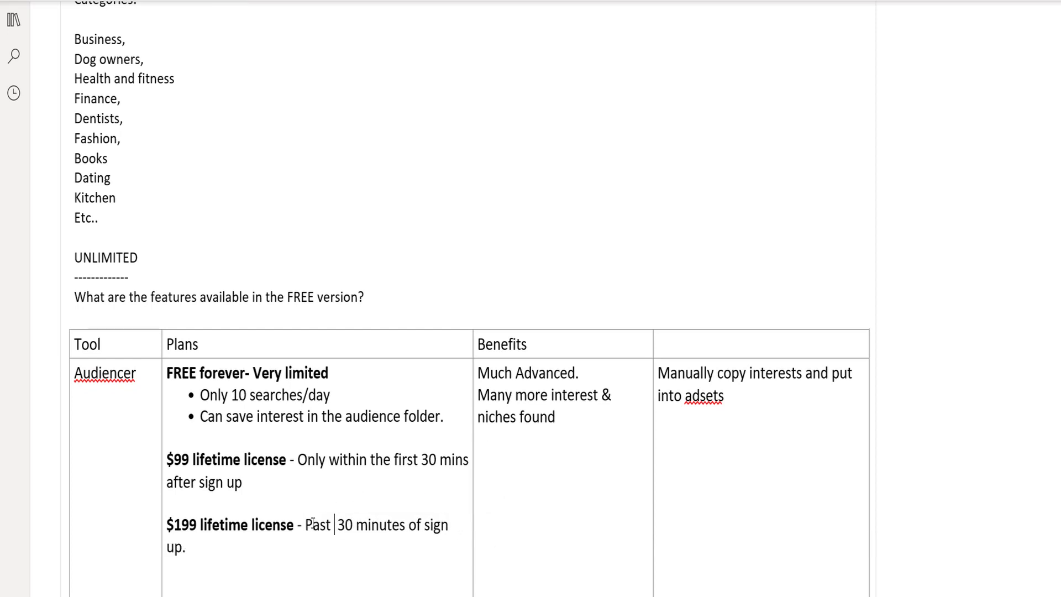
left_click_drag(313, 544, 305, 524)
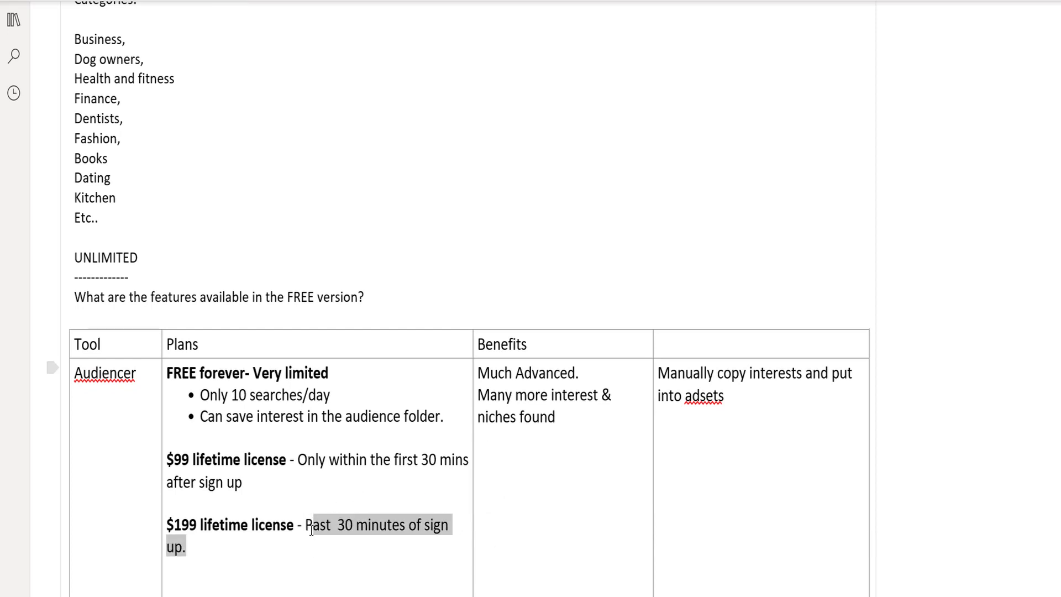
left_click(293, 547)
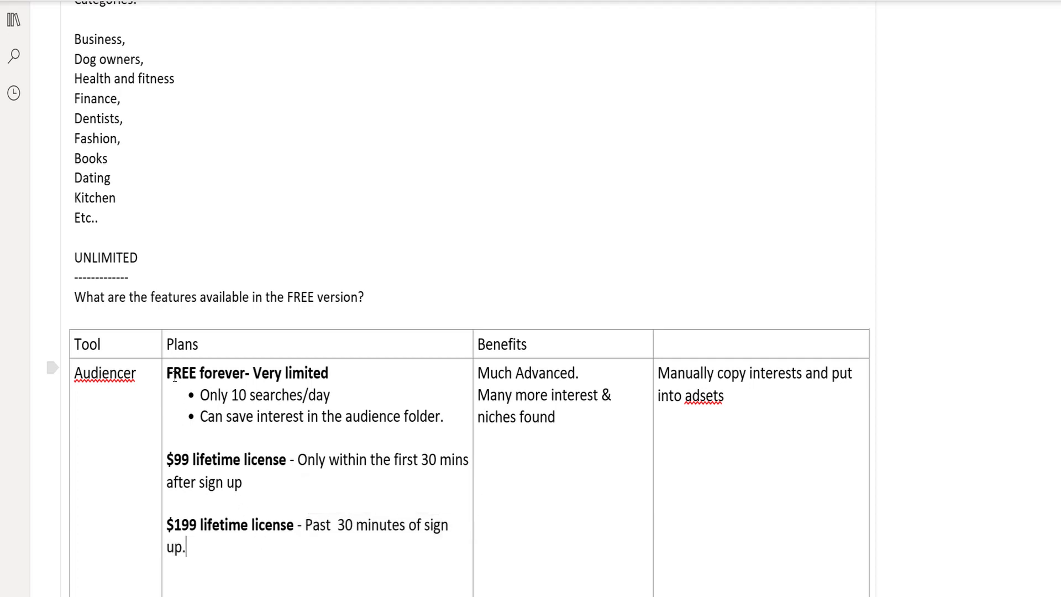
Step: Highlight the FREE forever, $99 and $199 plan labels, then switch to the Pricing page
left_click_drag(167, 373, 335, 373)
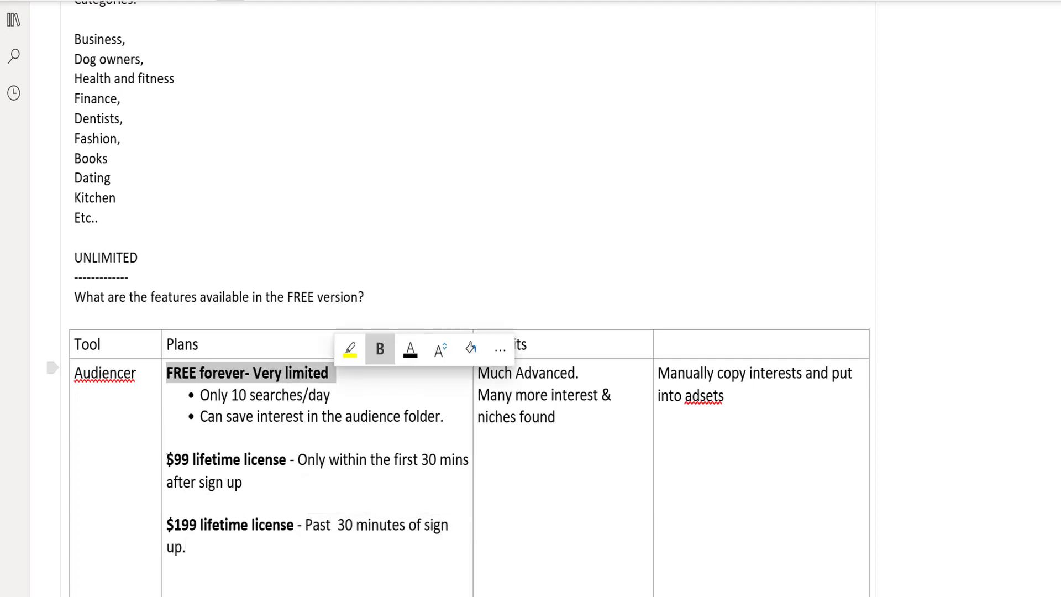
left_click_drag(167, 460, 290, 463)
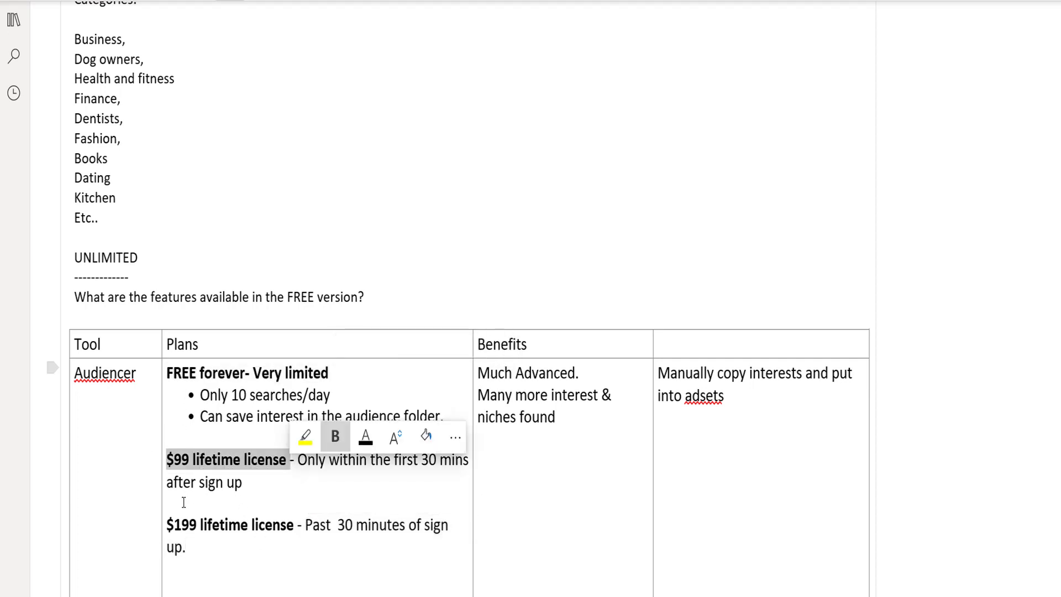
left_click_drag(166, 524, 293, 523)
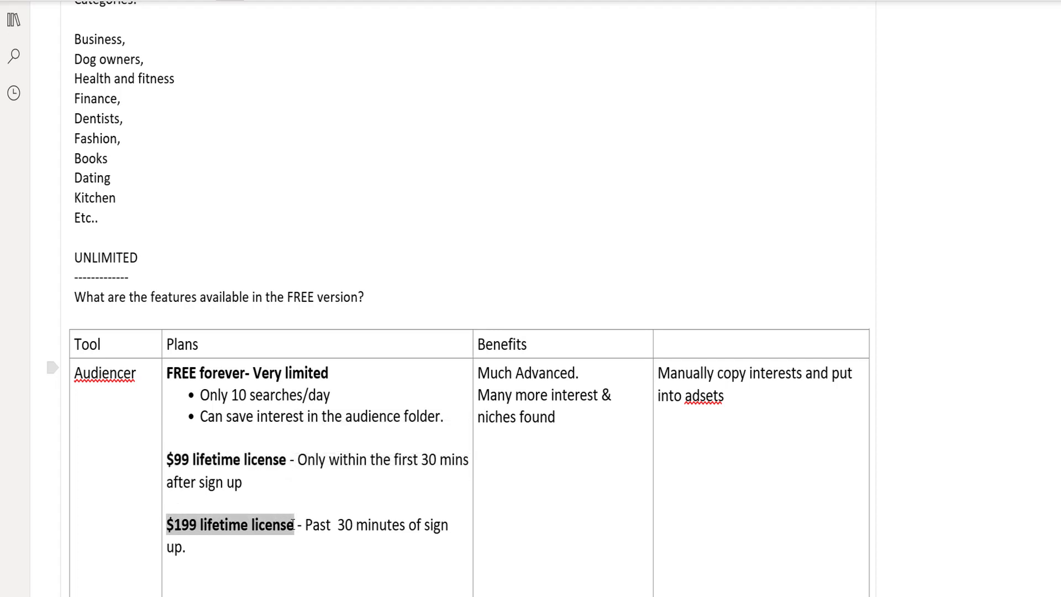
left_click(288, 548)
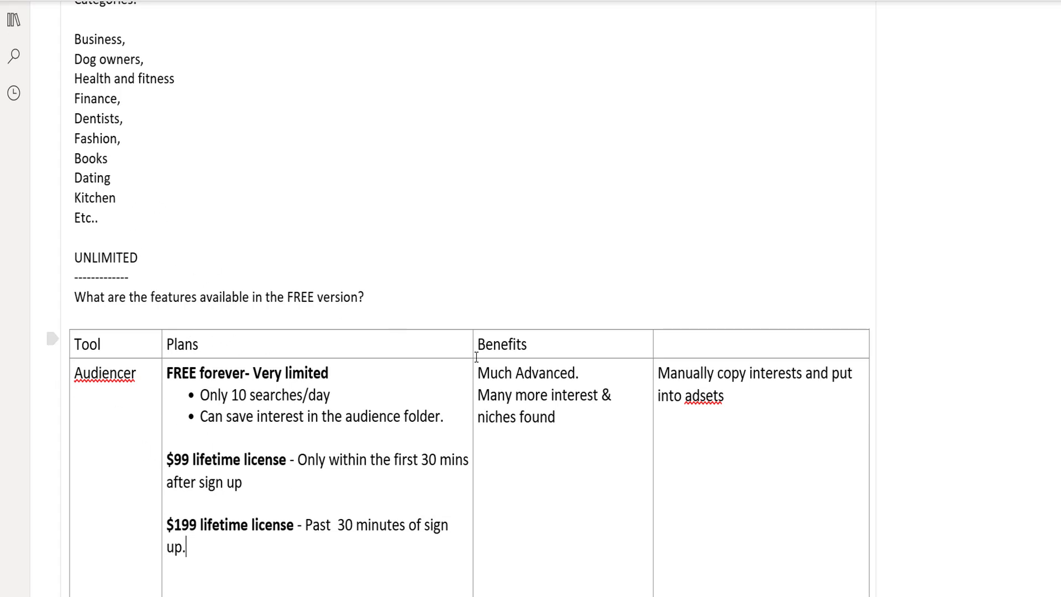
key("alt+Tab")
key("alt+Tab")
key("alt+Tab")
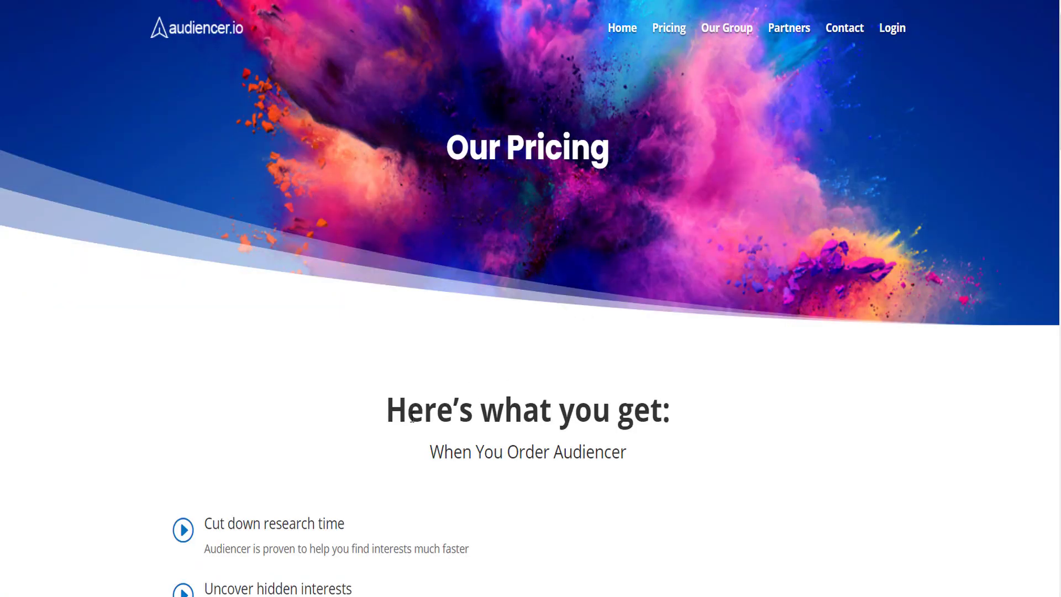
Step: Highlight the 'Here's what you get' heading and the research-time, hidden-interests and Self Learning App features
left_click_drag(392, 410, 669, 397)
left_click_drag(671, 443, 672, 451)
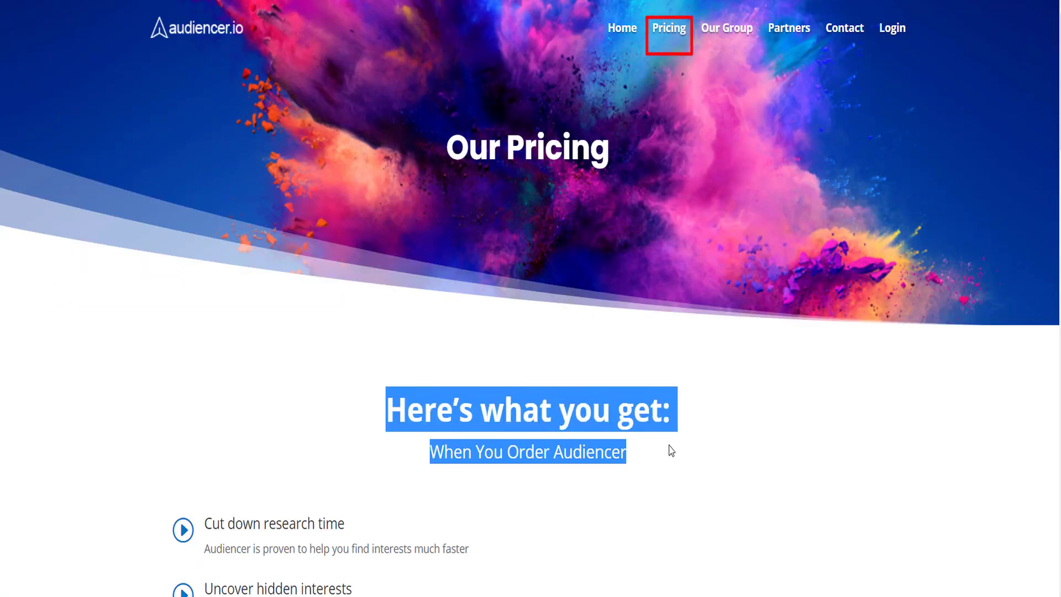
scroll(671, 451, "down", 6)
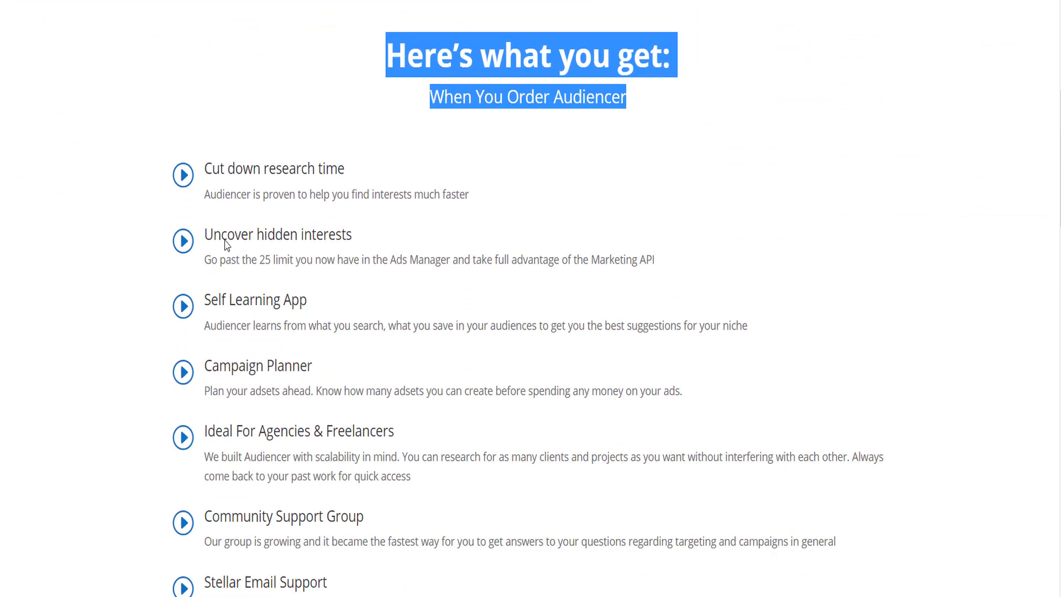
left_click_drag(202, 173, 351, 174)
left_click_drag(203, 237, 357, 239)
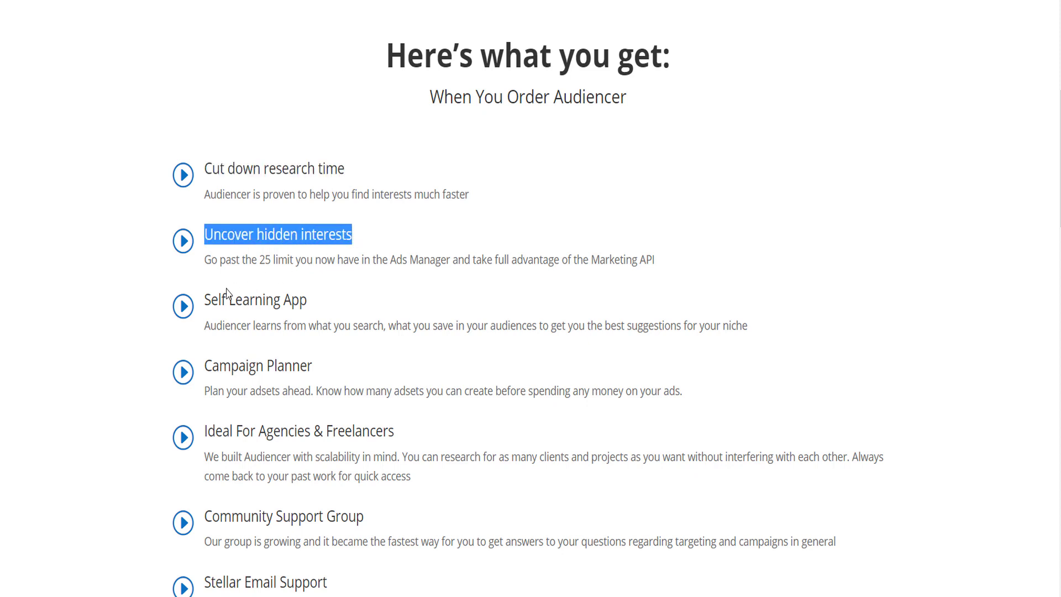
left_click_drag(209, 259, 660, 273)
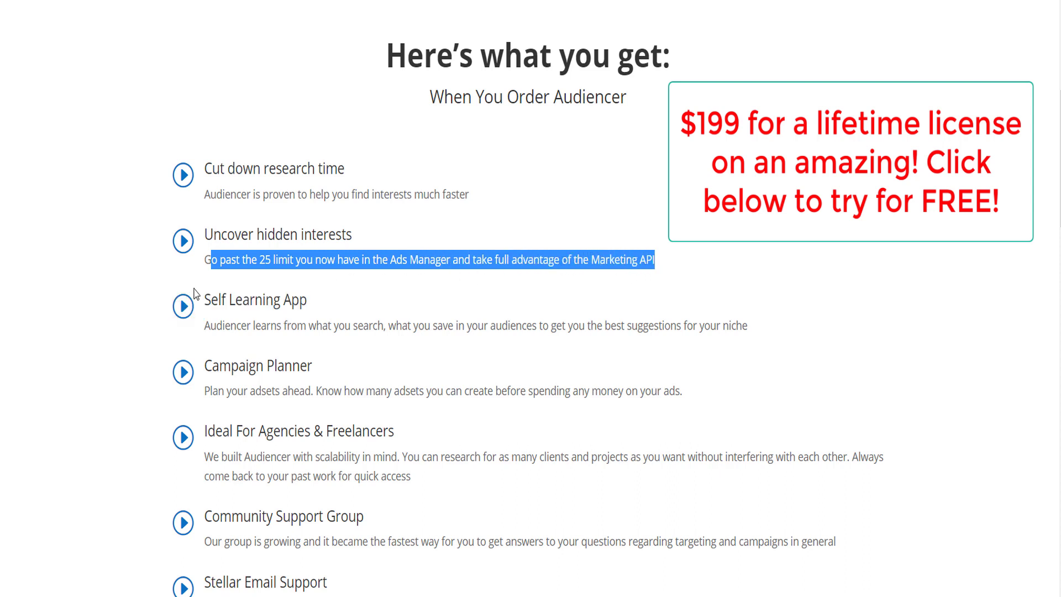
left_click_drag(209, 299, 318, 304)
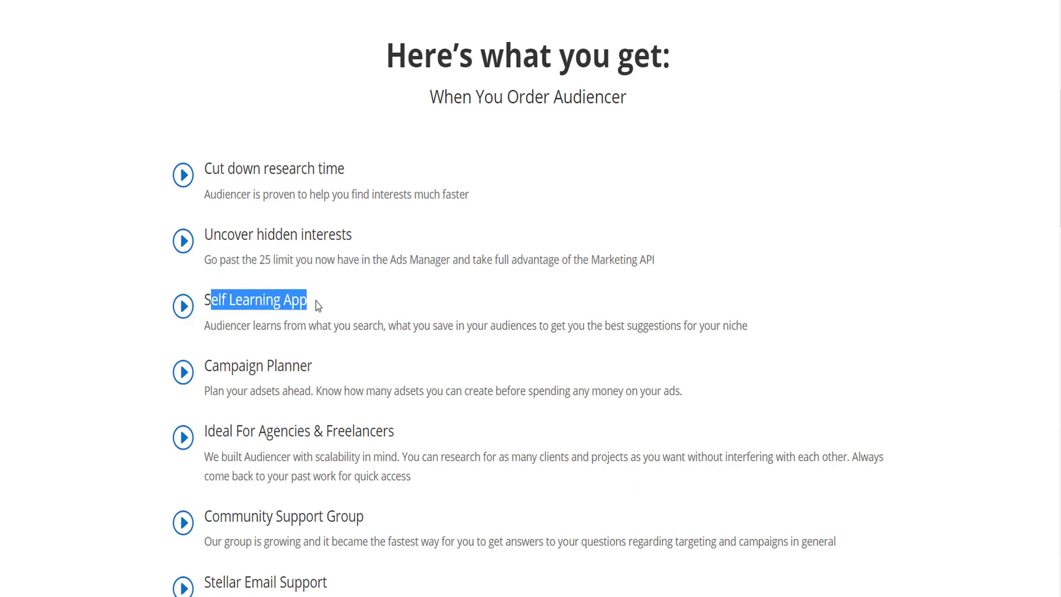
scroll(319, 350, "down", 2)
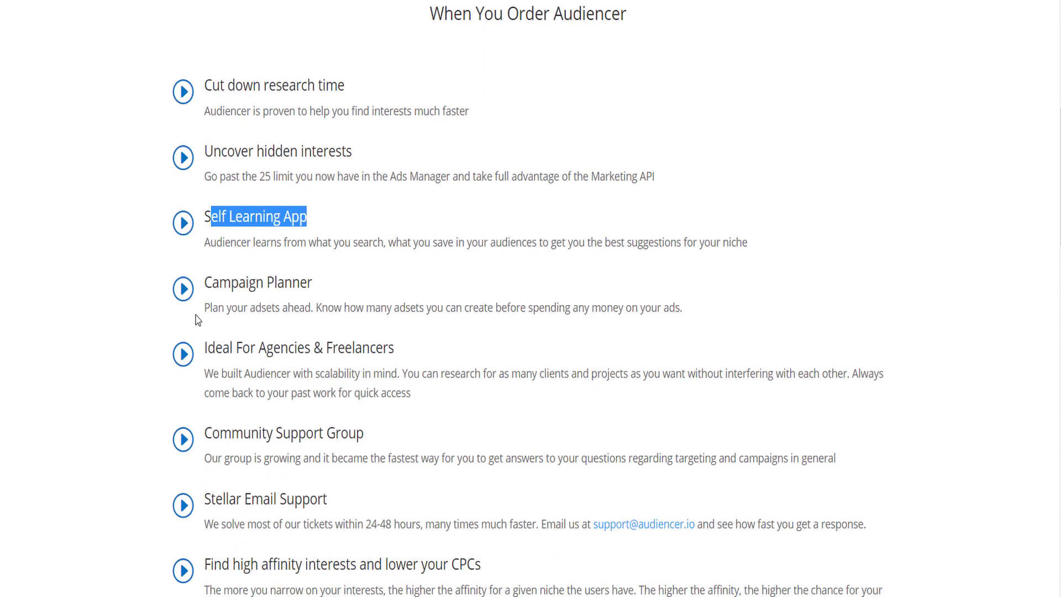
left_click(206, 282)
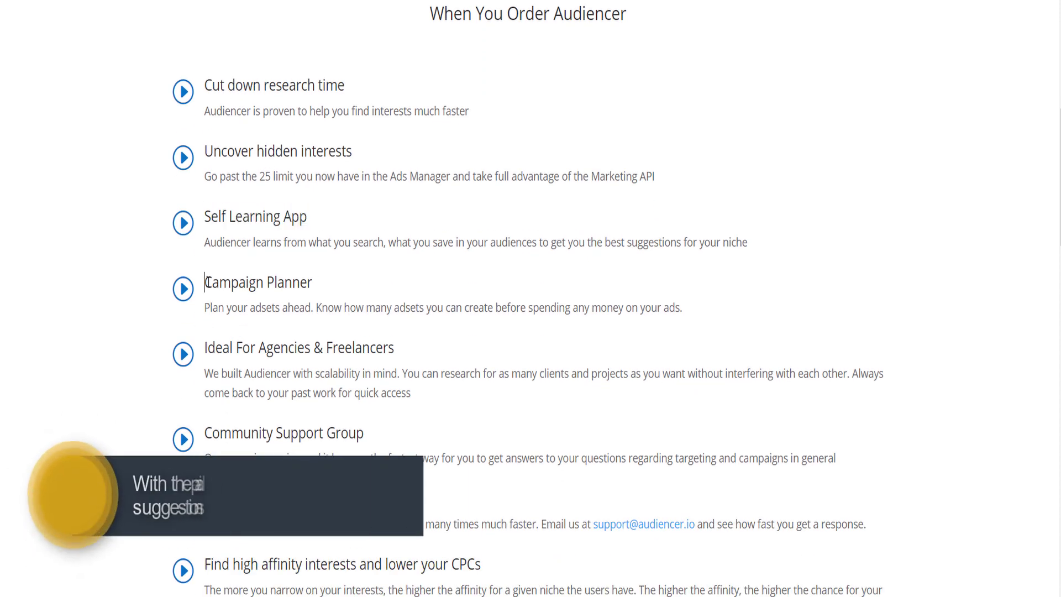
Step: Highlight Campaign Planner, Community Support, Email Support, high affinity interests and Relevance Metrics features
left_click_drag(206, 240, 751, 244)
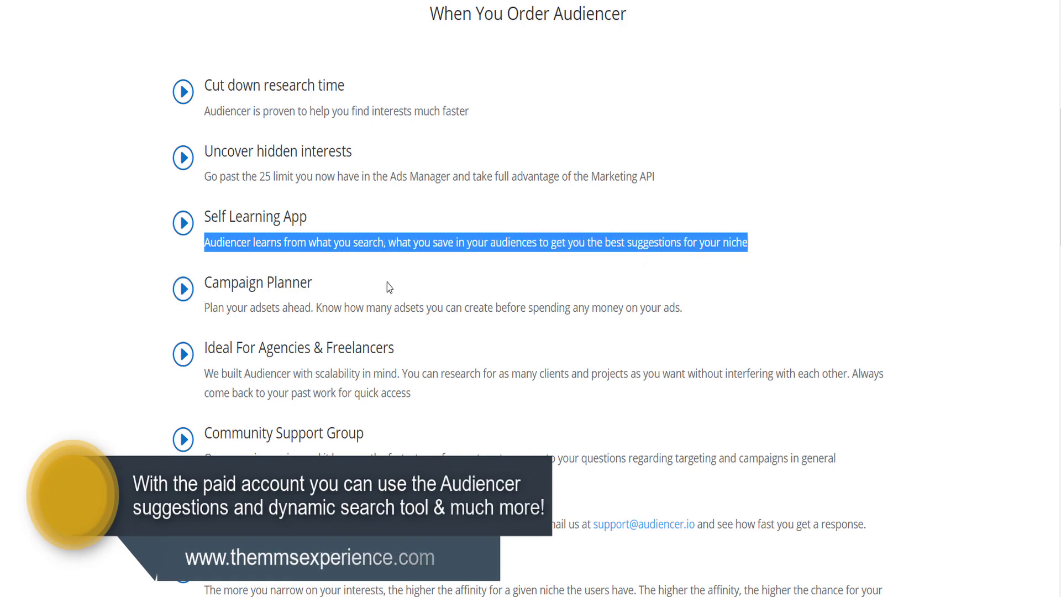
left_click_drag(205, 283, 312, 284)
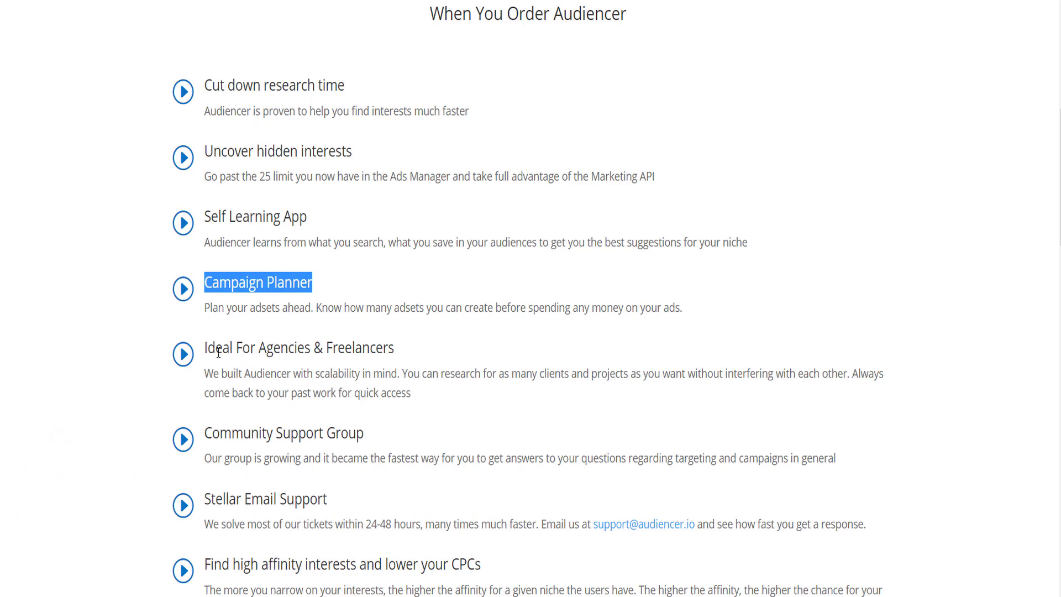
left_click_drag(210, 349, 407, 350)
scroll(327, 407, "down", 3)
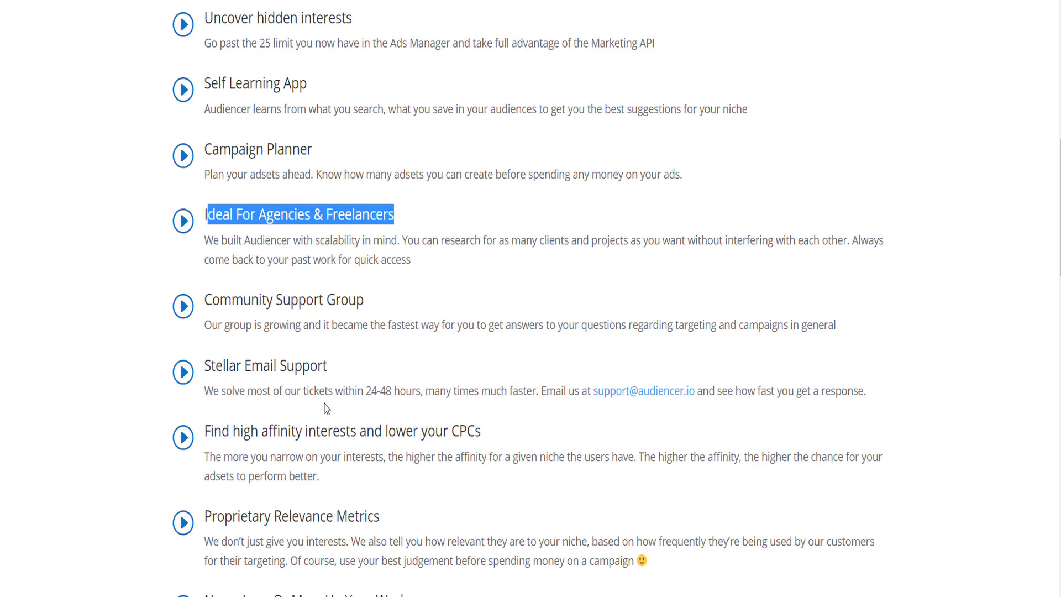
left_click_drag(206, 269, 366, 280)
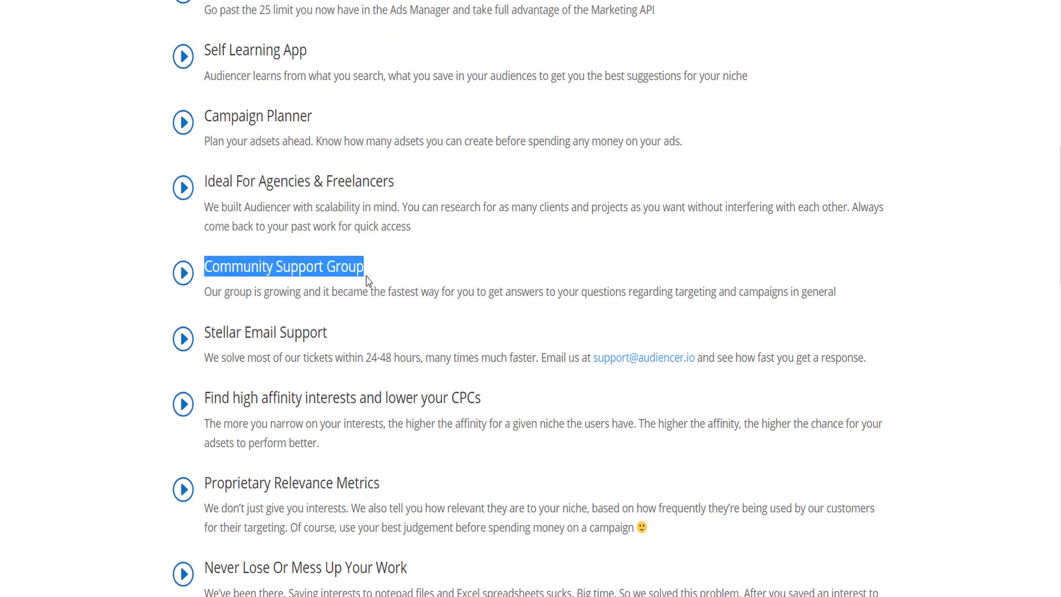
scroll(330, 313, "down", 3)
left_click_drag(211, 166, 360, 180)
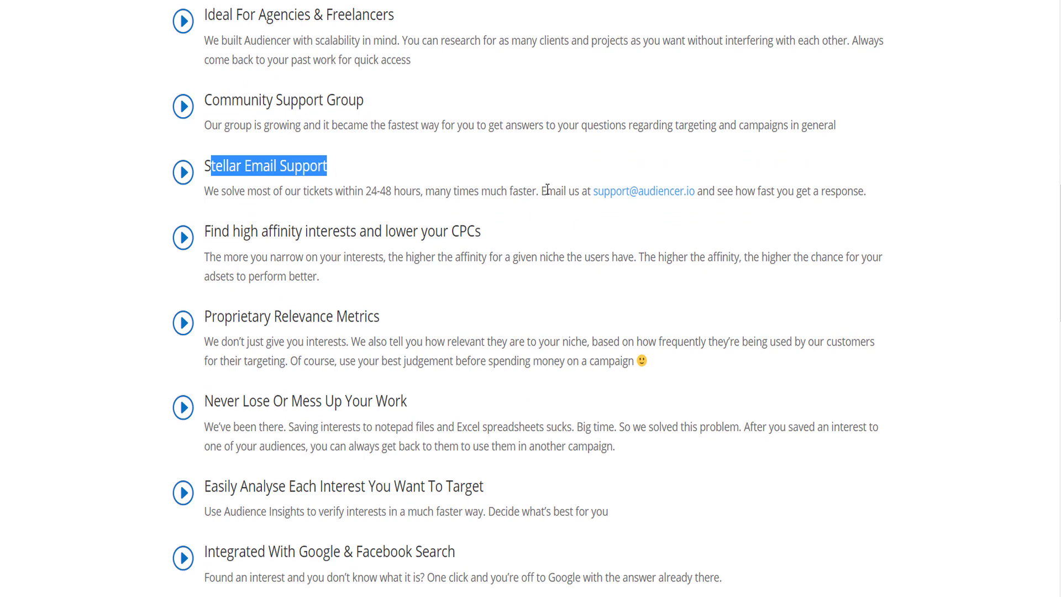
left_click_drag(545, 191, 594, 194)
left_click_drag(660, 197, 787, 209)
left_click_drag(208, 232, 493, 247)
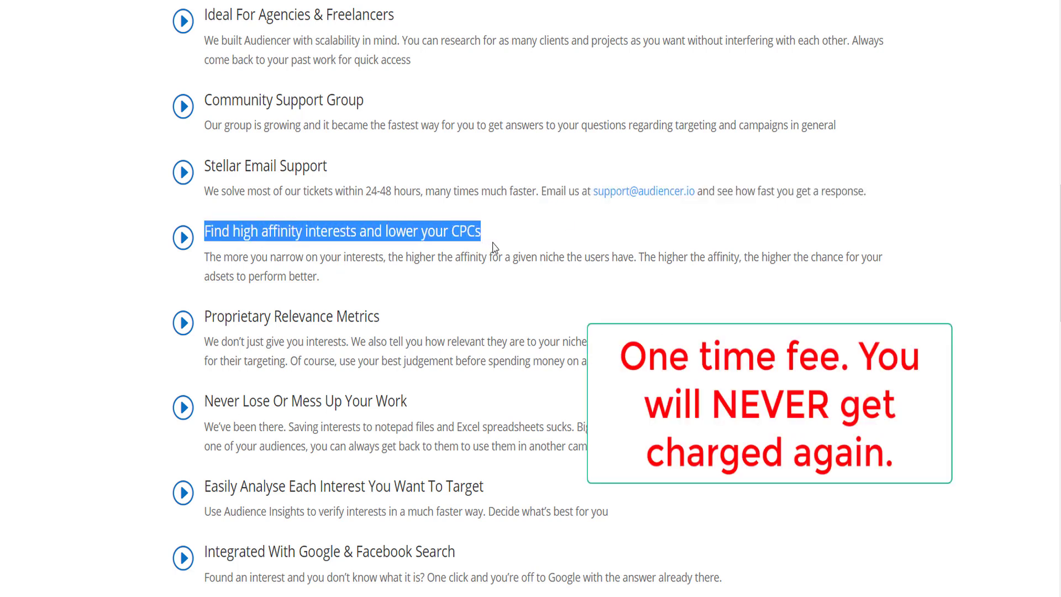
scroll(425, 280, "down", 3)
left_click_drag(206, 150, 388, 160)
left_click_drag(204, 234, 408, 236)
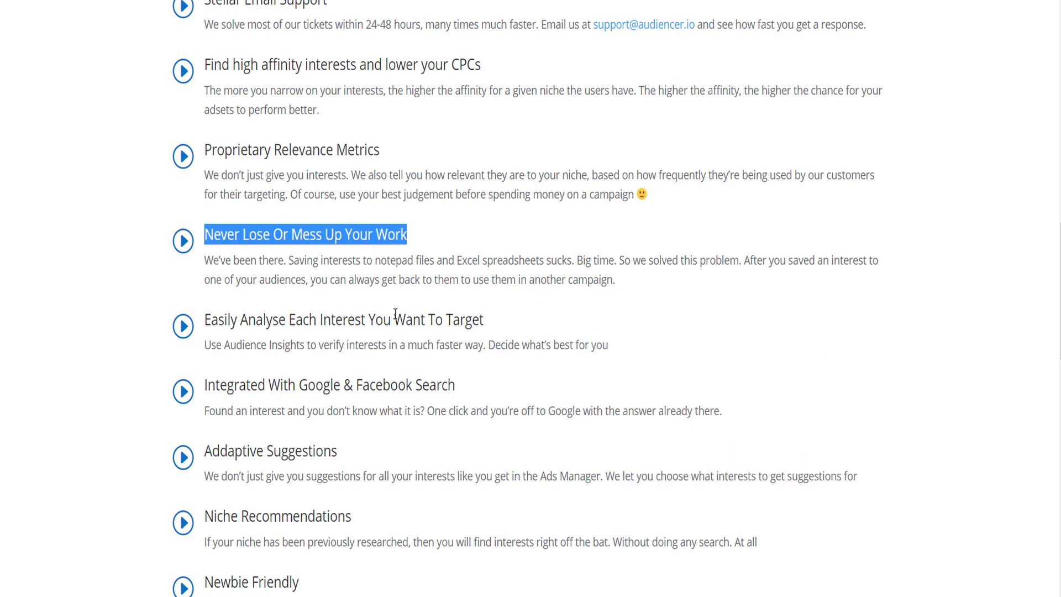
Step: Highlight the Adaptive Suggestions, Niche Recommendations, Newbie Friendly and Powerful training features
scroll(395, 313, "down", 3)
left_click_drag(208, 285, 335, 289)
left_click_drag(205, 351, 355, 353)
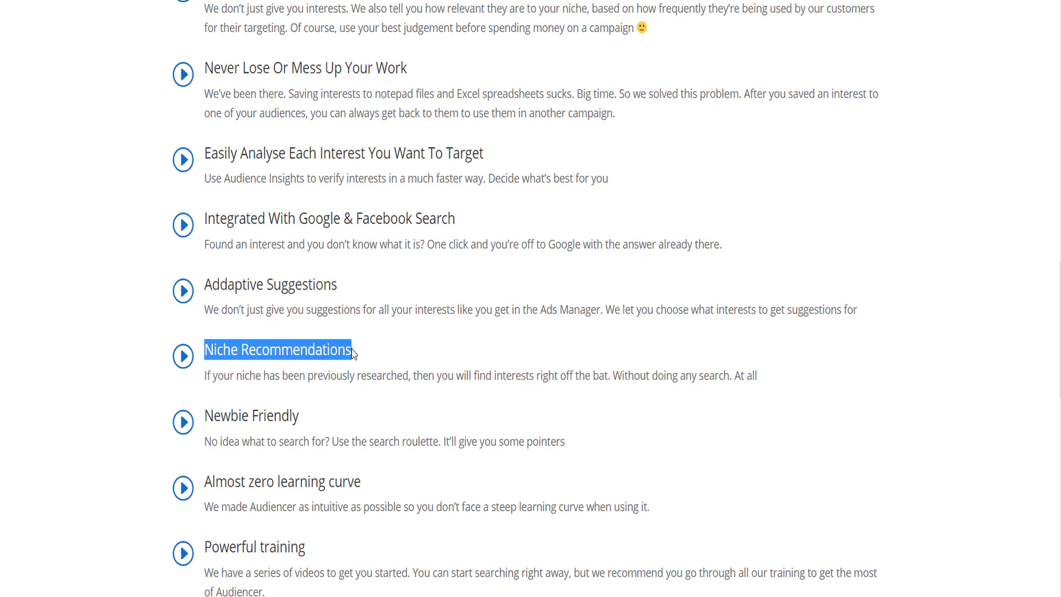
scroll(335, 393, "down", 3)
left_click_drag(210, 248, 314, 275)
left_click_drag(205, 315, 365, 315)
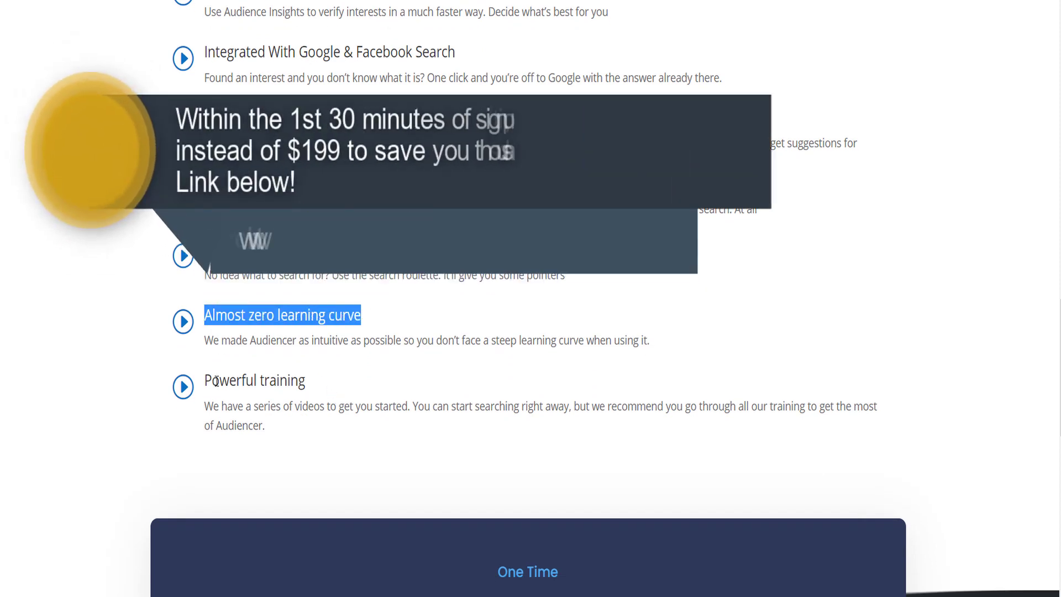
left_click_drag(204, 380, 312, 381)
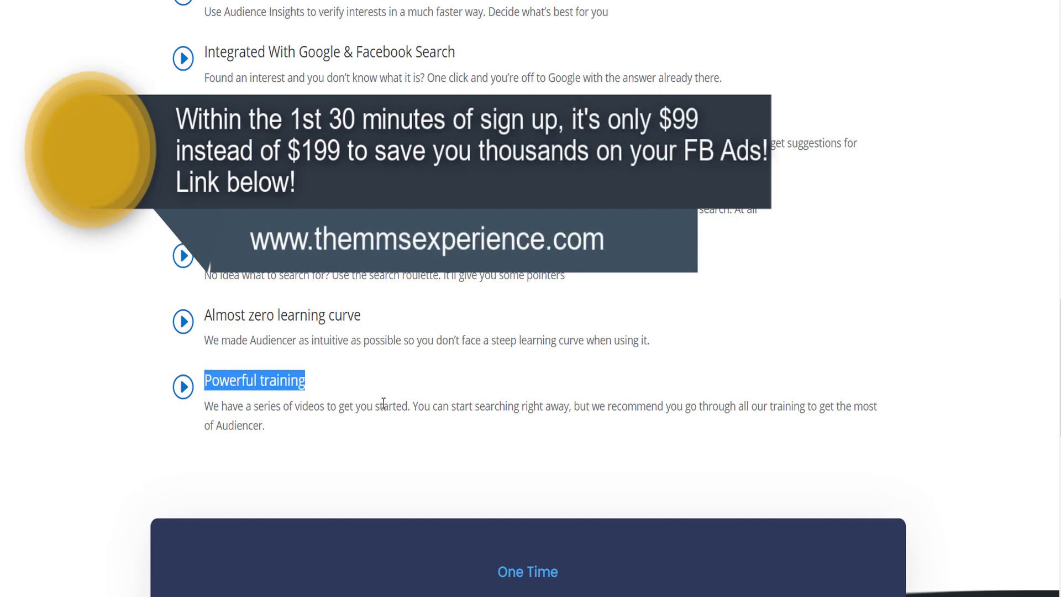
scroll(340, 395, "down", 2)
left_click_drag(204, 323, 576, 324)
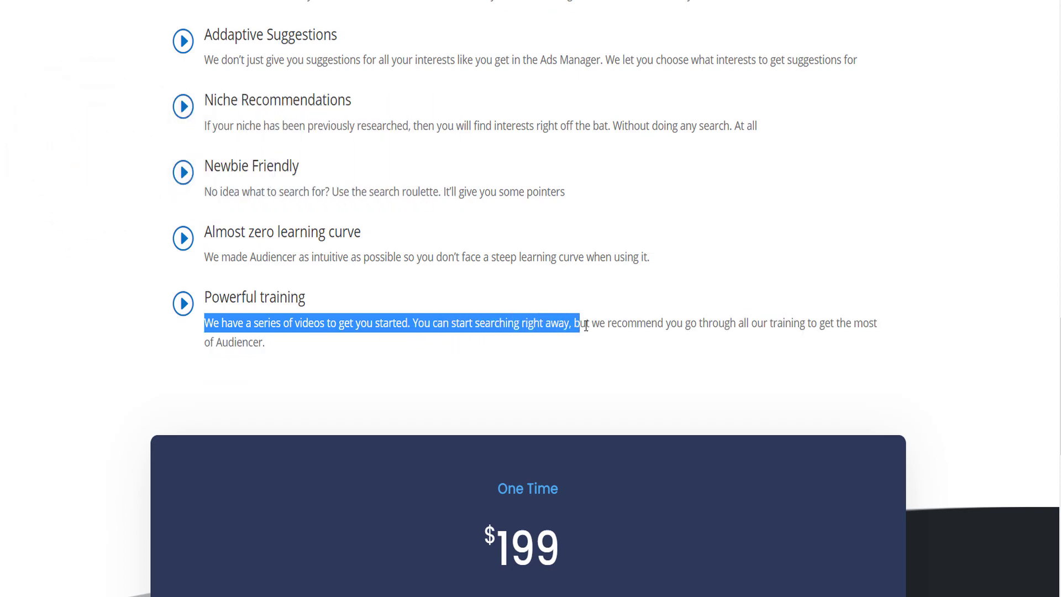
left_click(676, 337)
Step: Highlight the One Time $199 price and money-back guarantee, then start buying that license
scroll(582, 343, "down", 5)
scroll(580, 335, "down", 1)
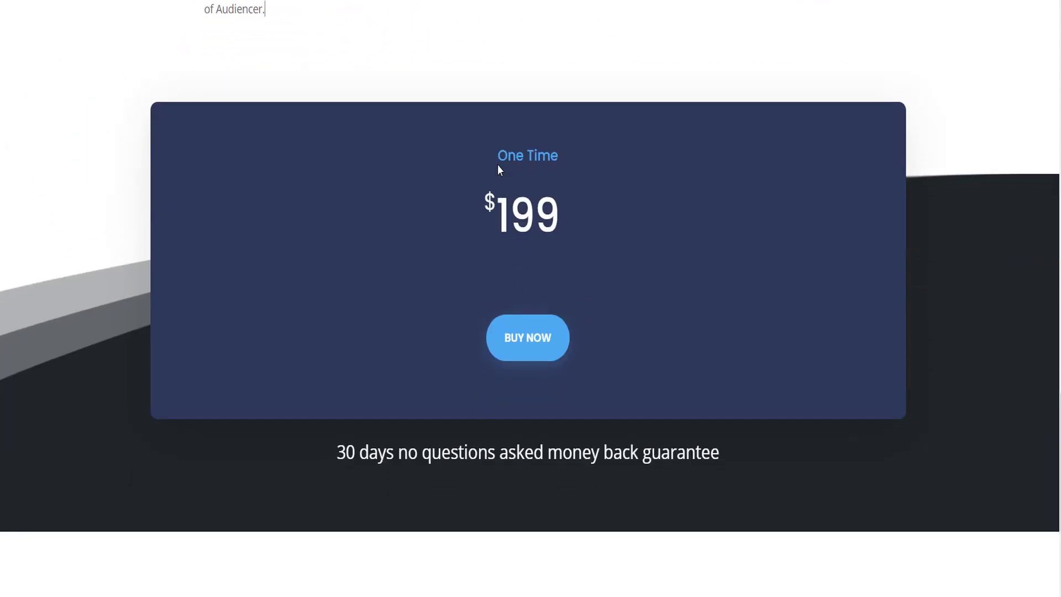
left_click_drag(499, 154, 564, 200)
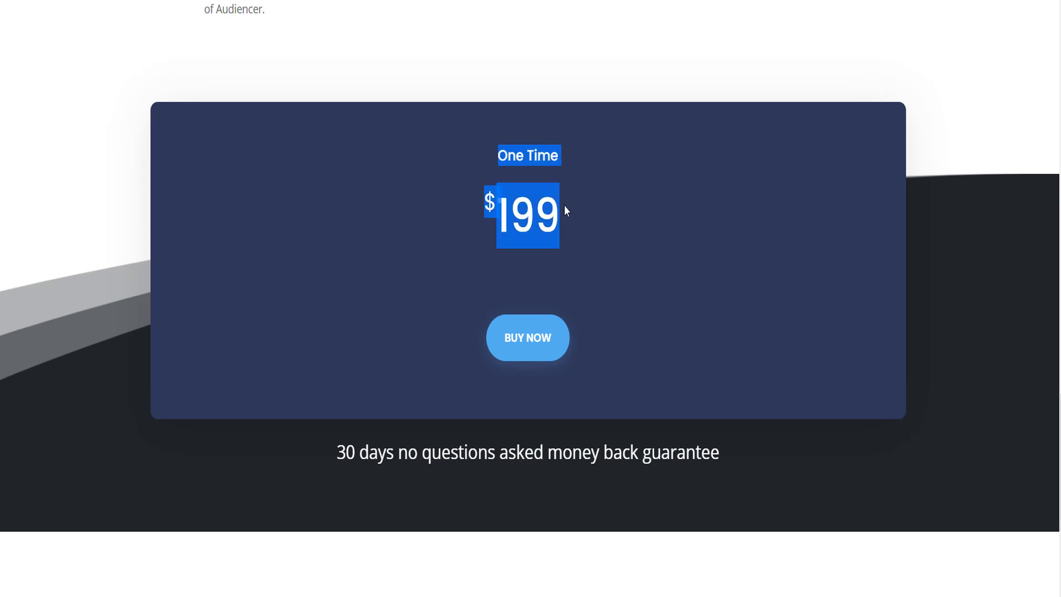
left_click_drag(338, 454, 737, 463)
left_click(545, 352)
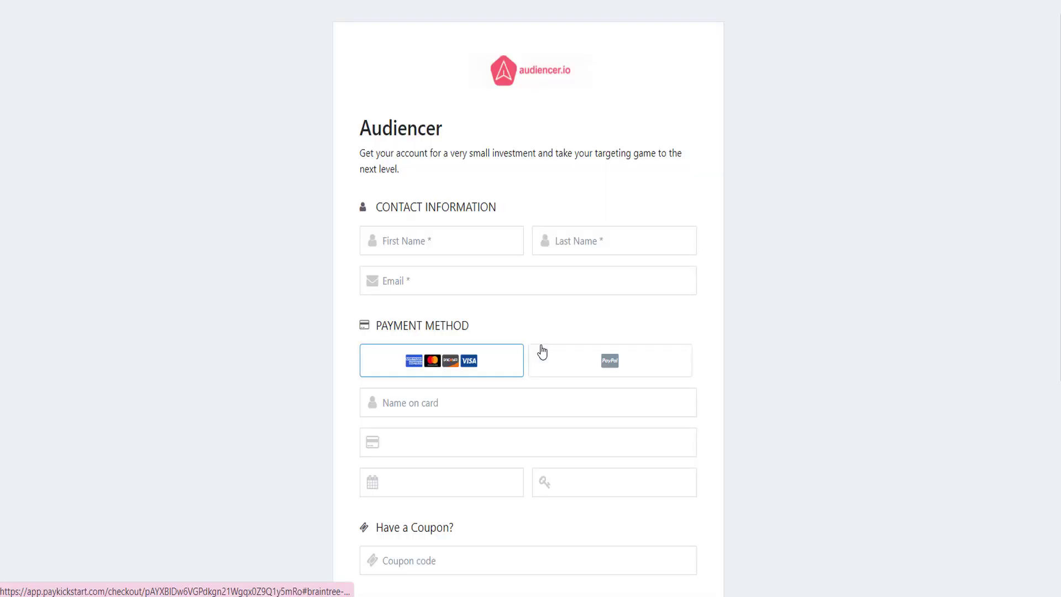
Step: Fill the checkout's name and contact fields from saved autofill details, scrolling toward Complete Purchase
left_click(592, 275)
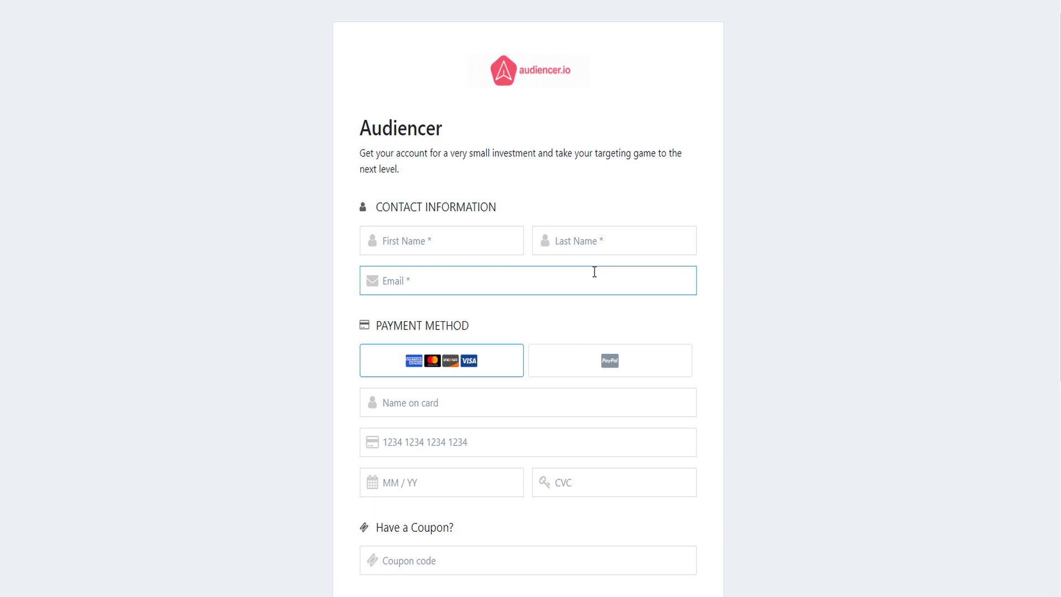
scroll(594, 272, "down", 2)
left_click(445, 151)
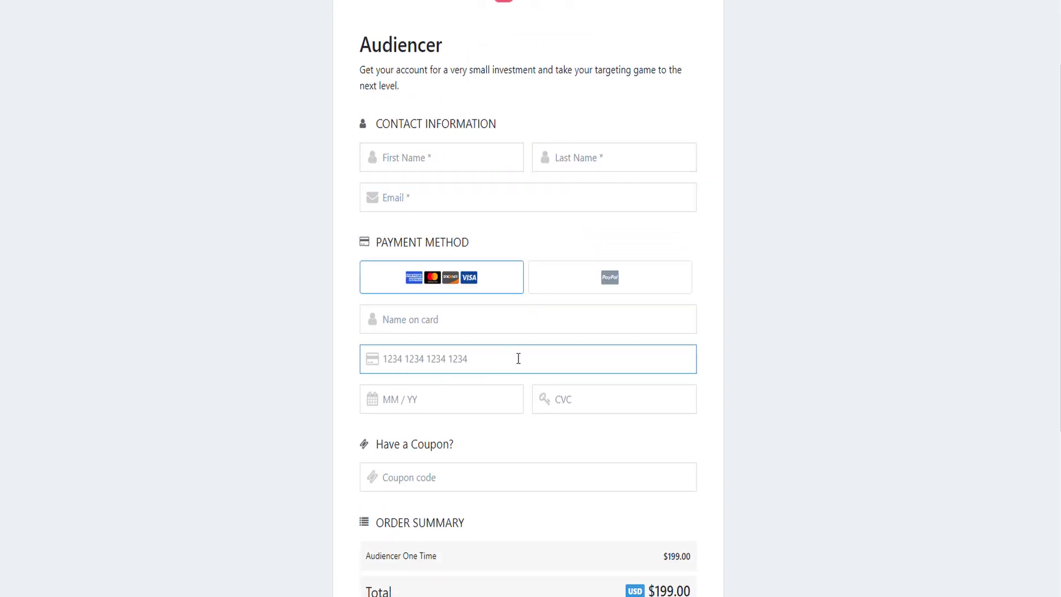
left_click(454, 158)
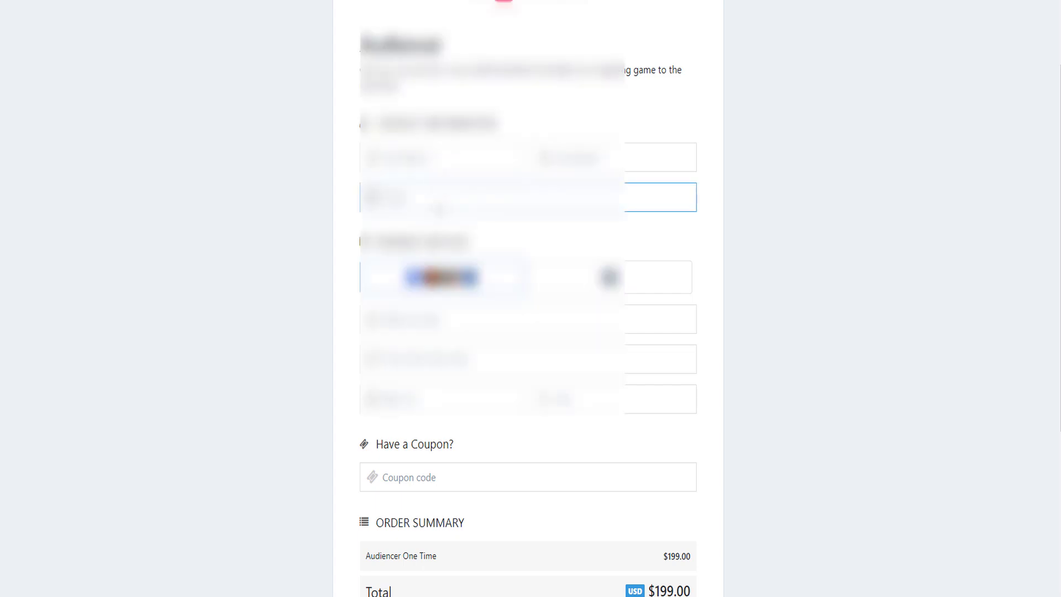
left_click(425, 207)
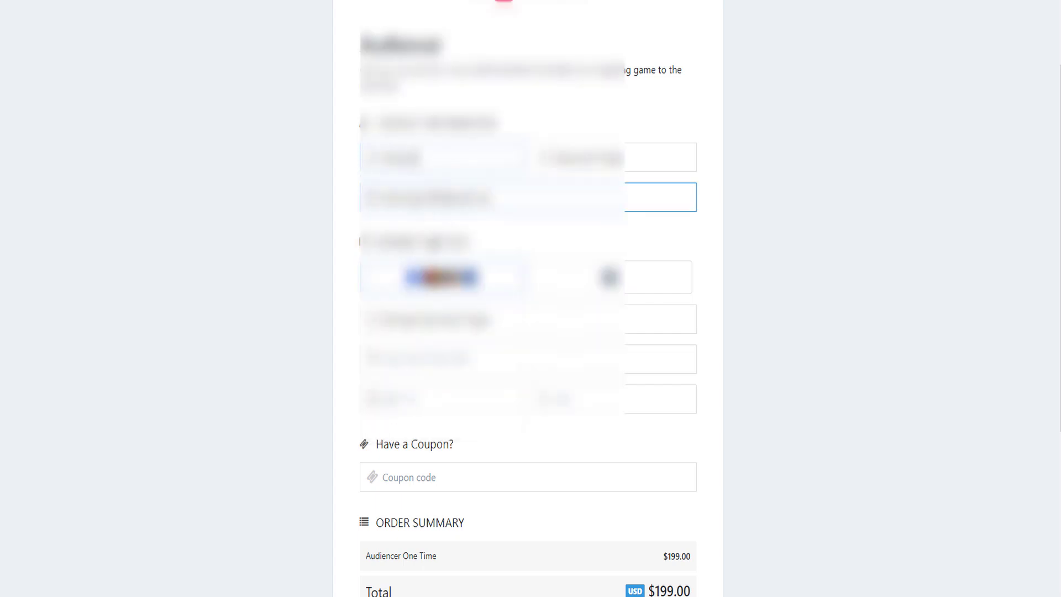
scroll(440, 343, "down", 2)
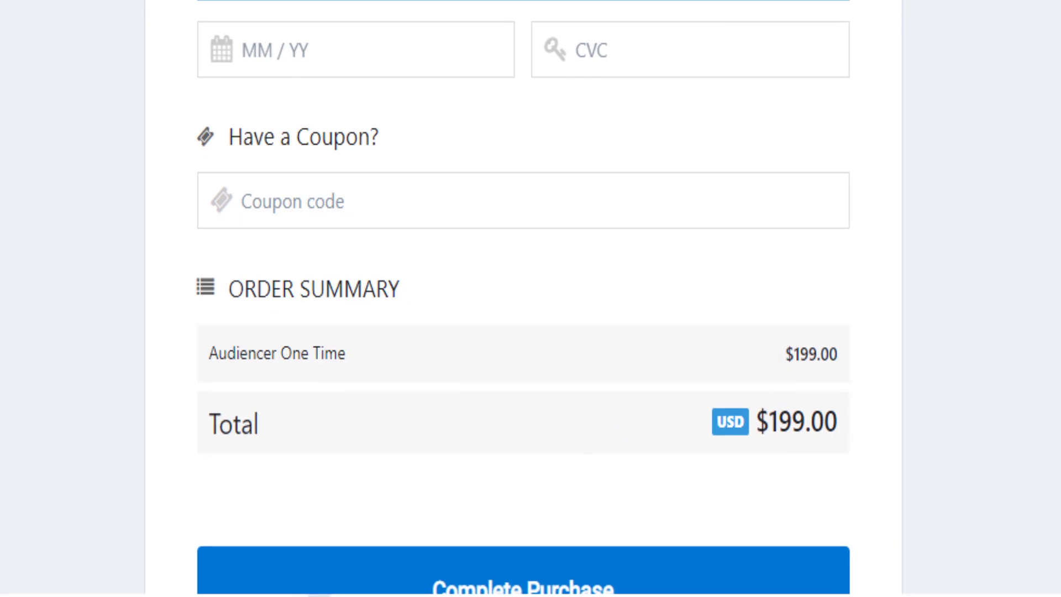
scroll(444, 318, "down", 5)
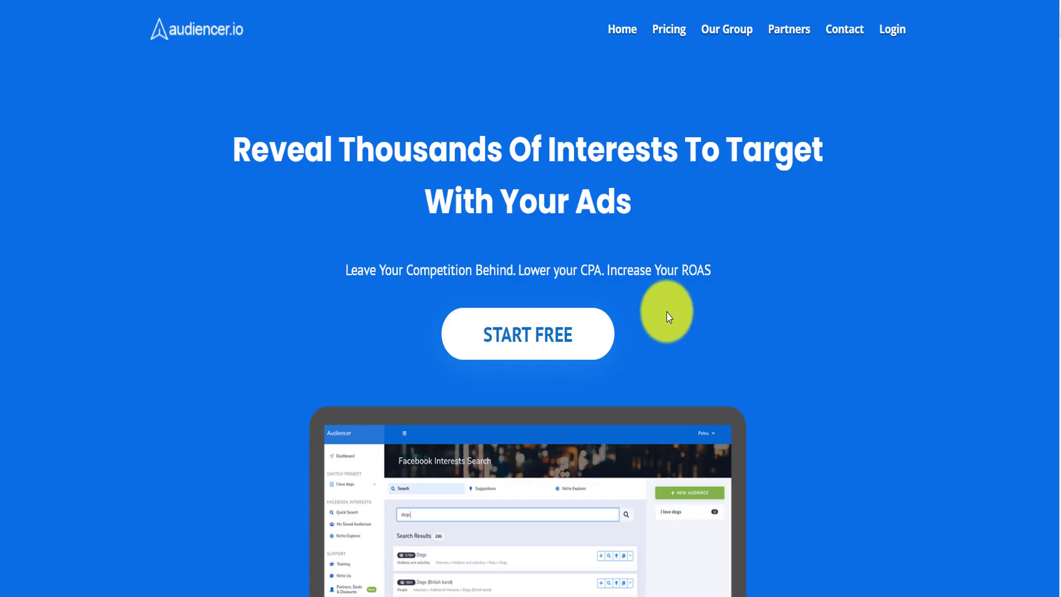
left_click(536, 339)
left_click(252, 229)
type("Freetrepreneurs")
left_click(141, 284)
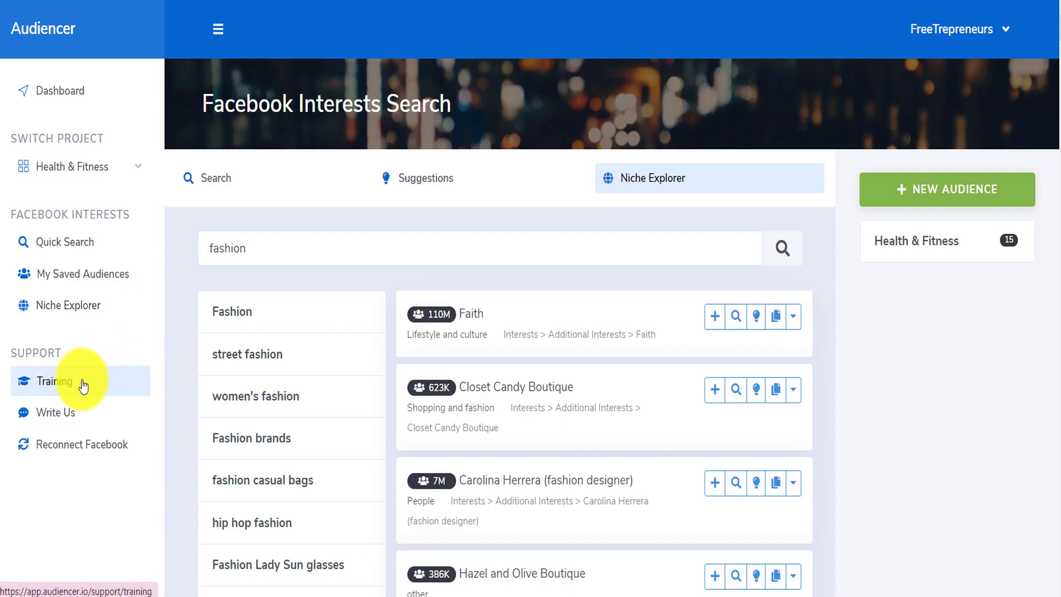
left_click(83, 385)
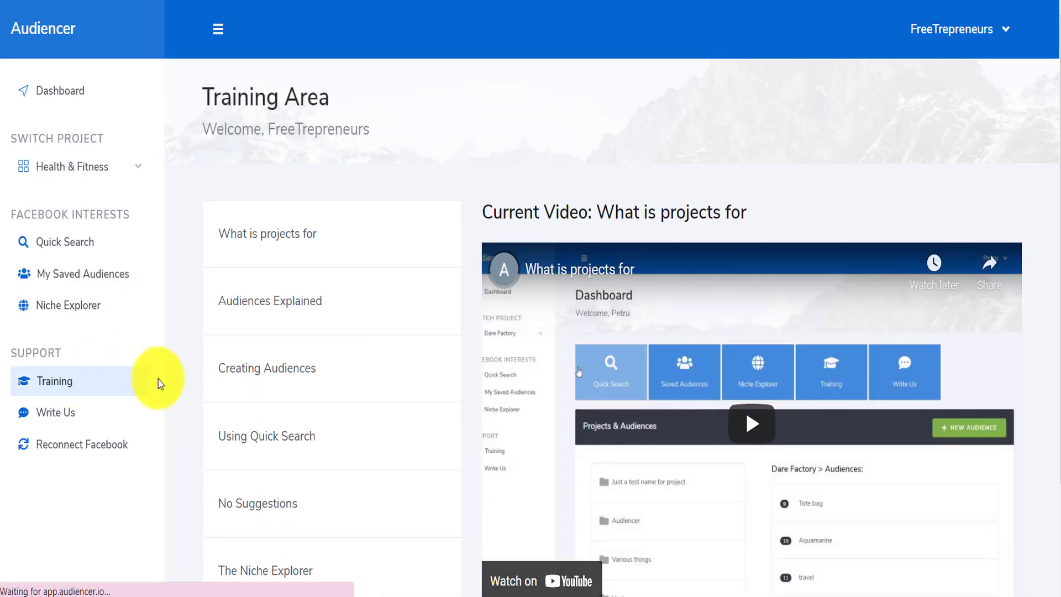
scroll(356, 256, "down", 1)
scroll(355, 256, "up", 1)
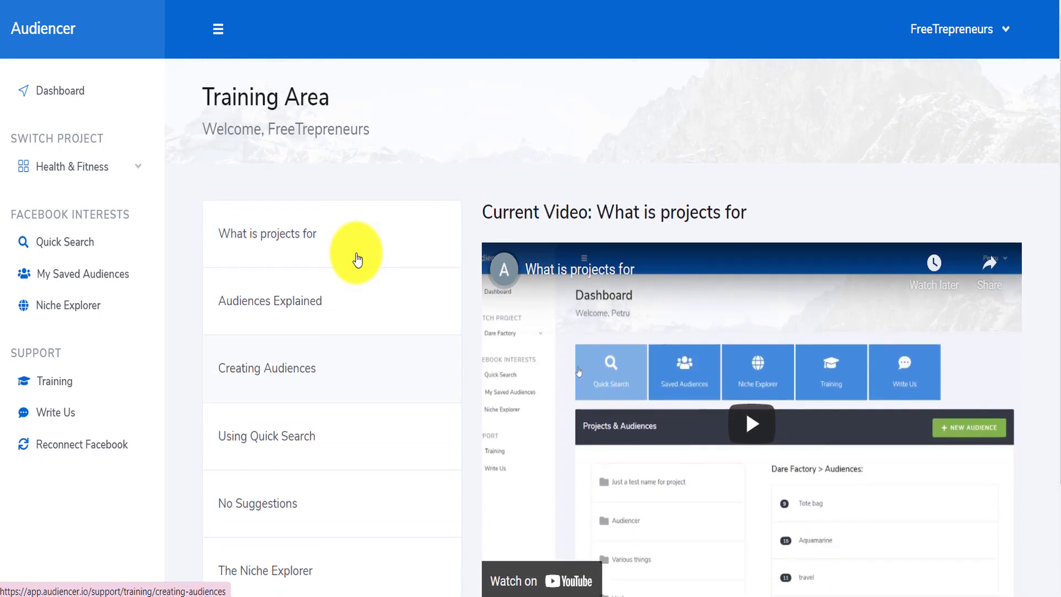
scroll(357, 258, "down", 2)
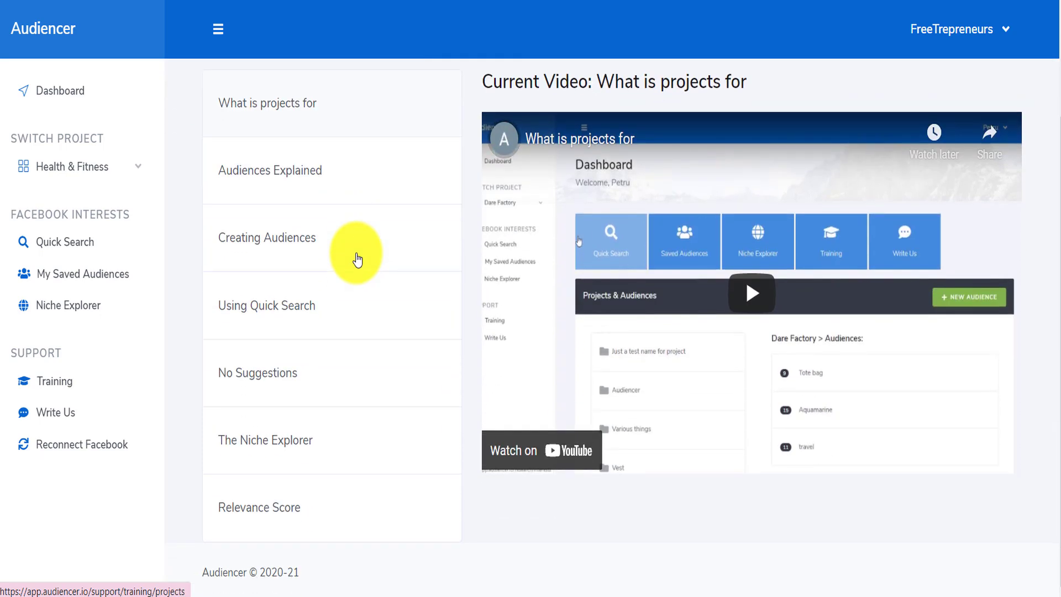
scroll(363, 284, "up", 1)
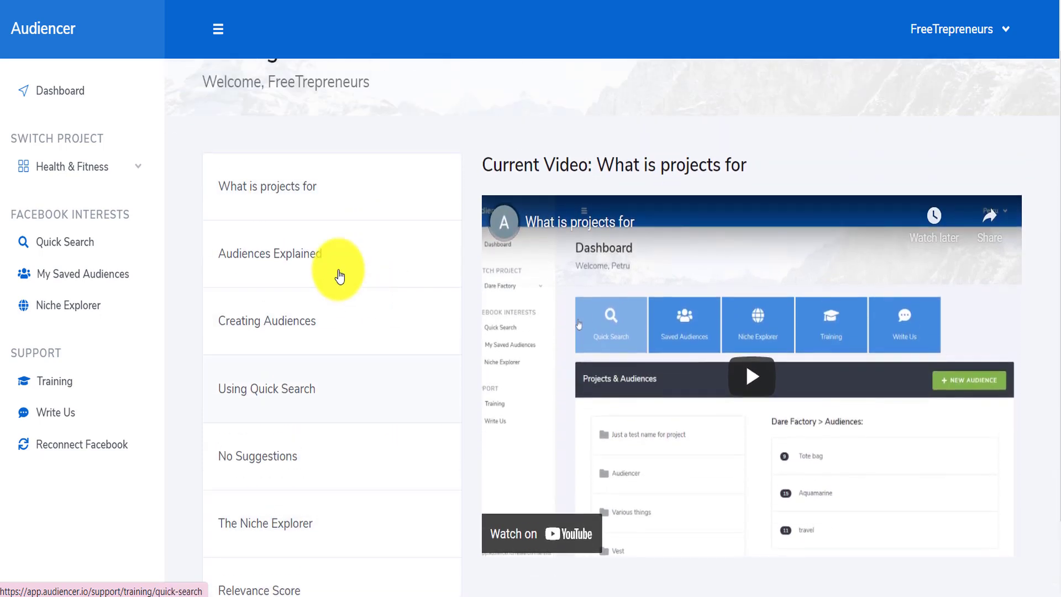
scroll(285, 254, "down", 1)
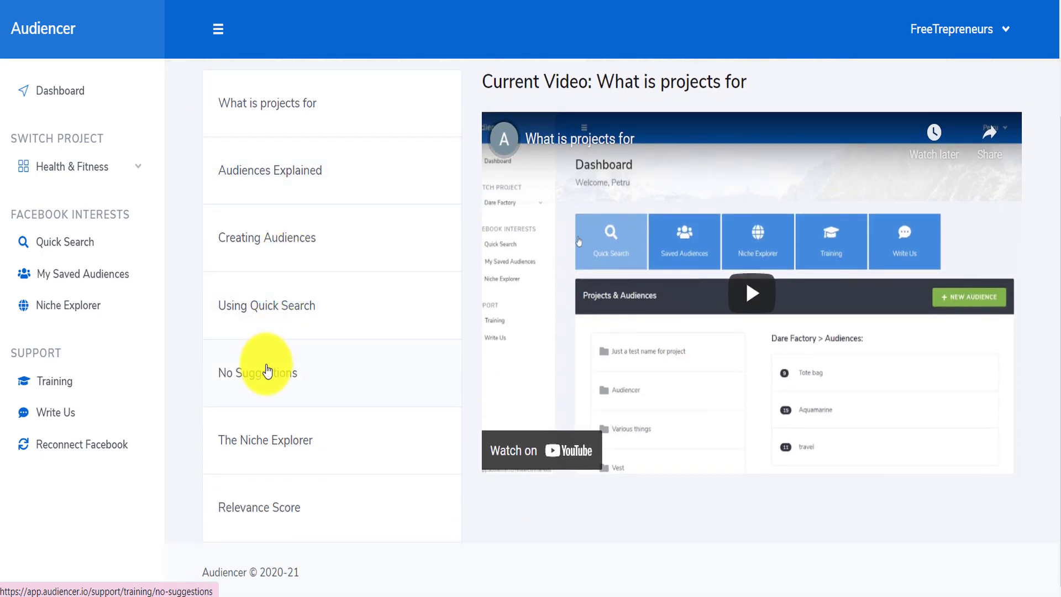
left_click(268, 368)
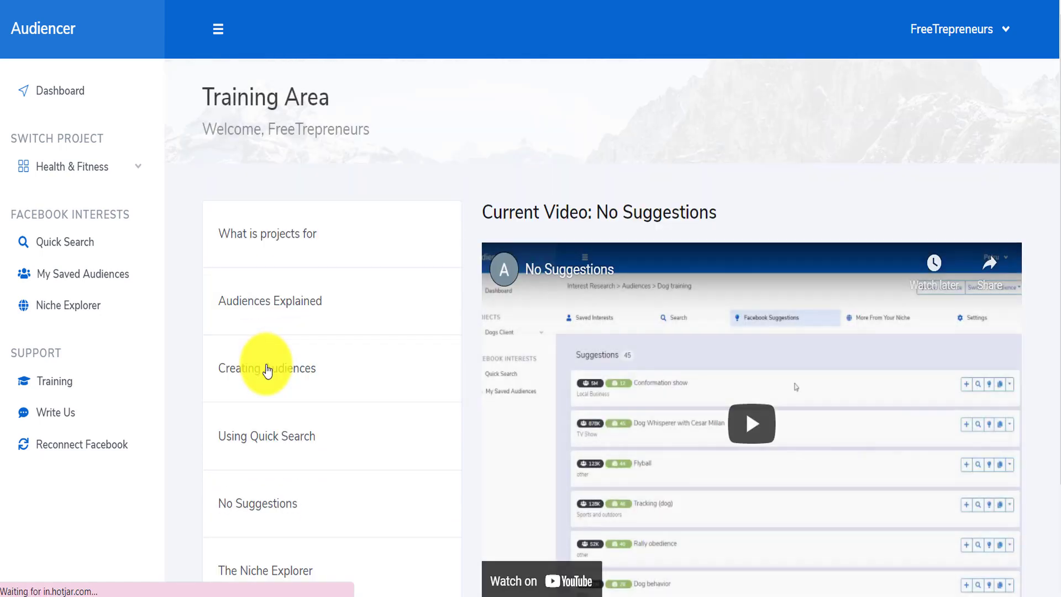
left_click(266, 569)
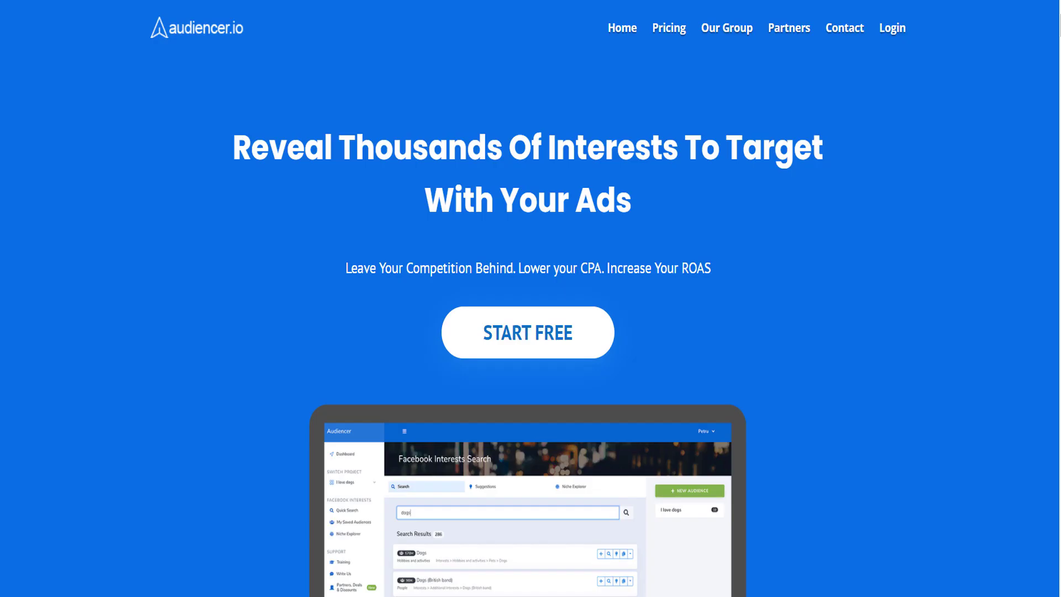
Step: Scroll through the homepage feature sections, then return to the Pets and dogs Dashboard
scroll(529, 332, "down", 1)
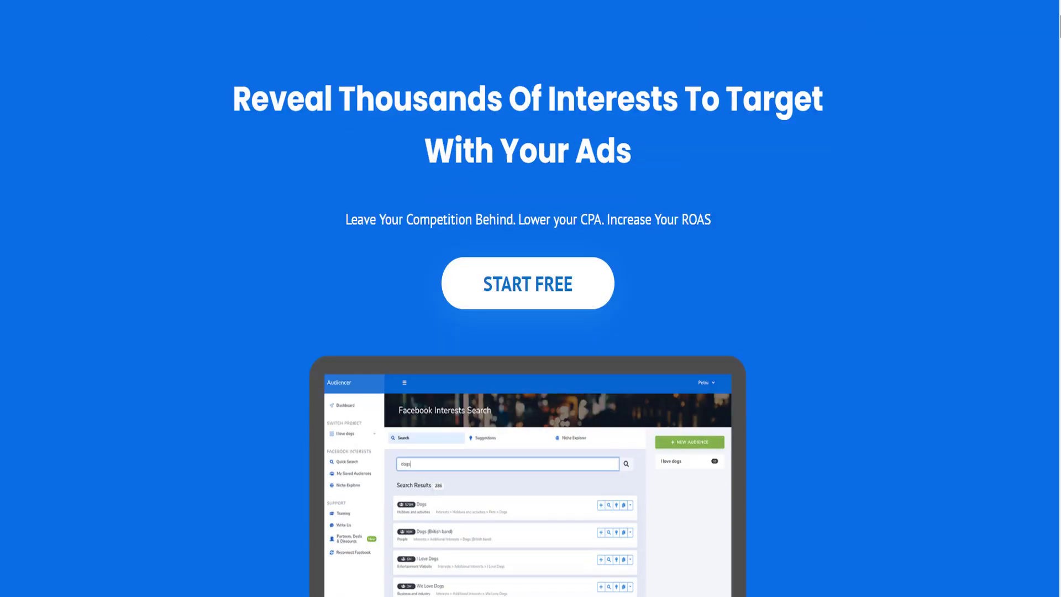
scroll(529, 332, "up", 1)
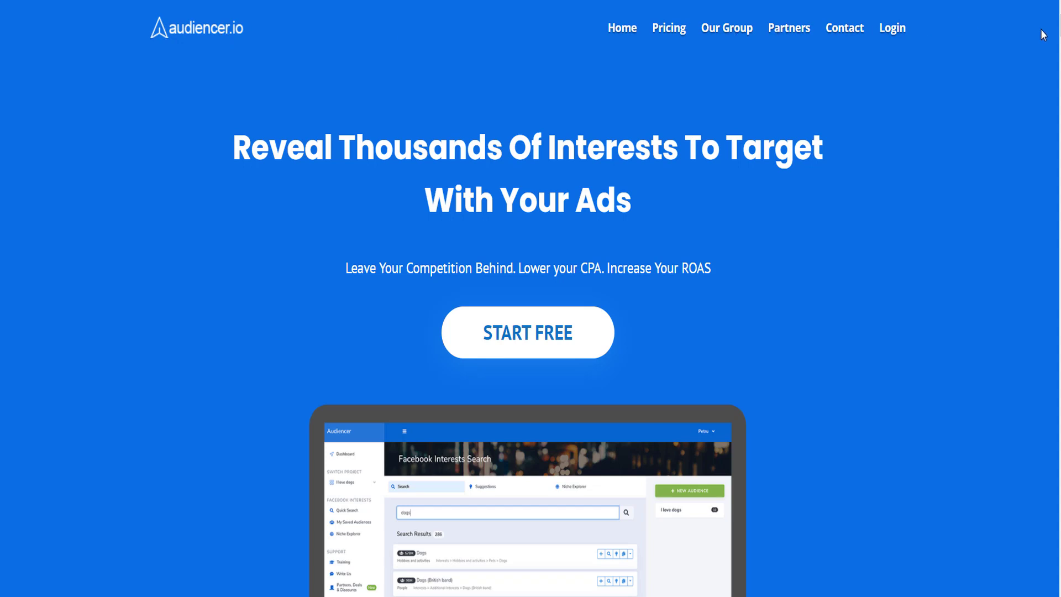
scroll(529, 331, "down", 7)
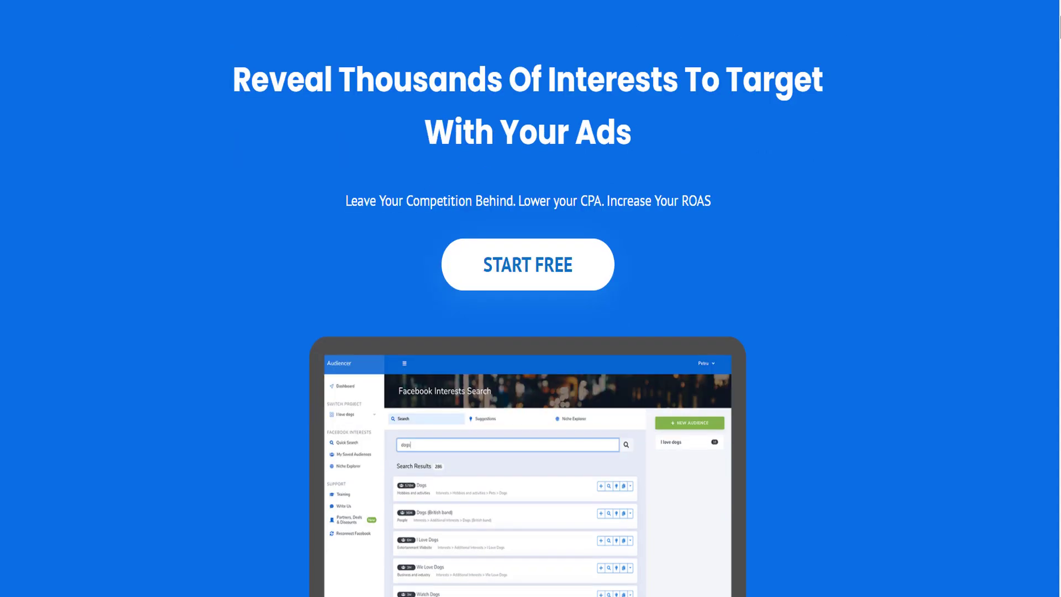
scroll(530, 299, "down", 12)
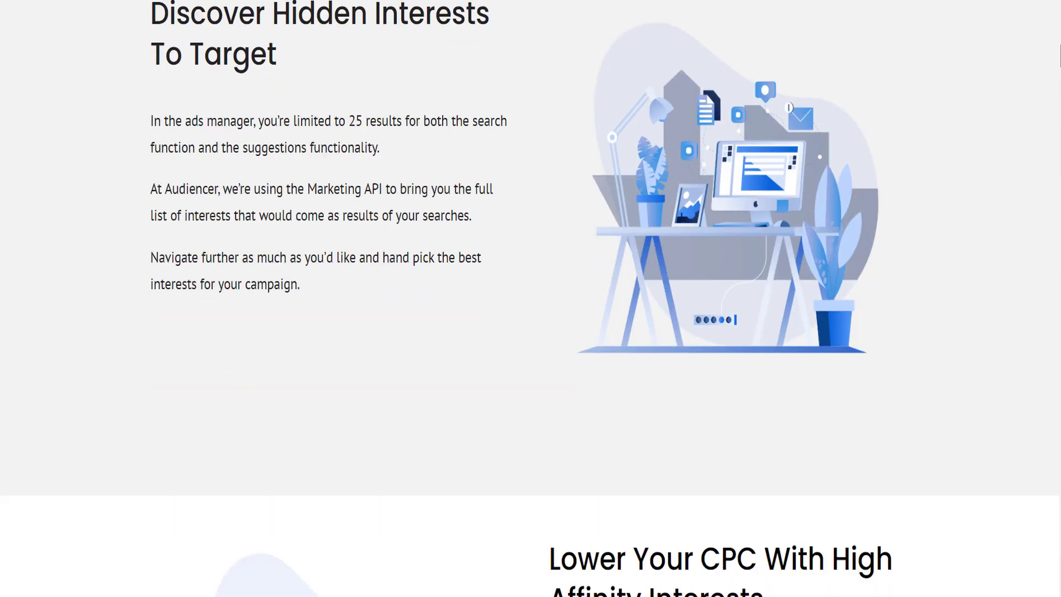
scroll(529, 298, "down", 2)
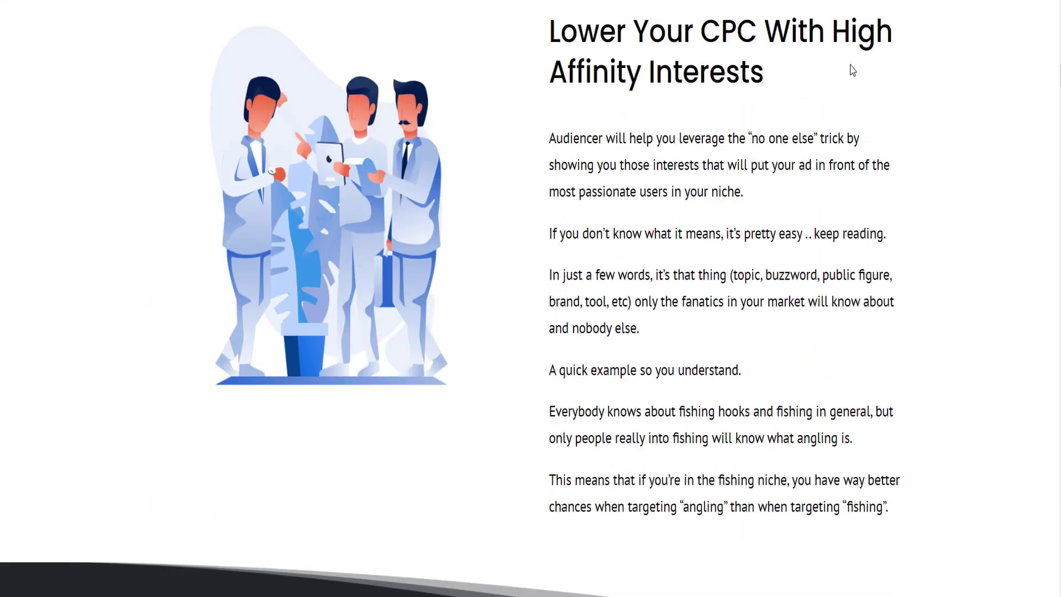
left_click_drag(773, 83, 552, 37)
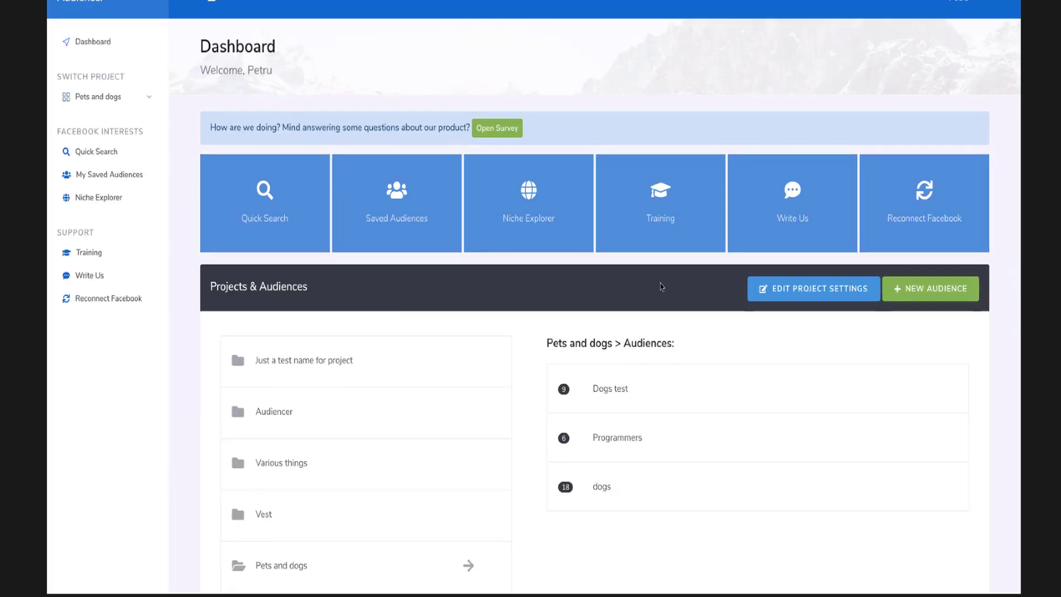
Step: Exit full screen, scroll the Pets and dogs audiences list, and highlight the project switcher
left_click(621, 3)
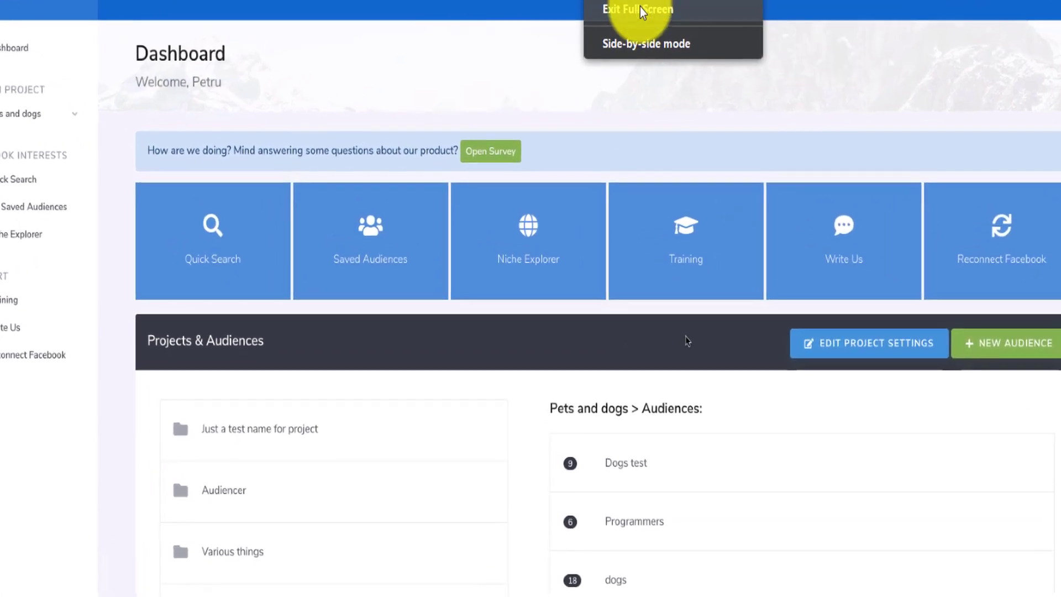
left_click(641, 11)
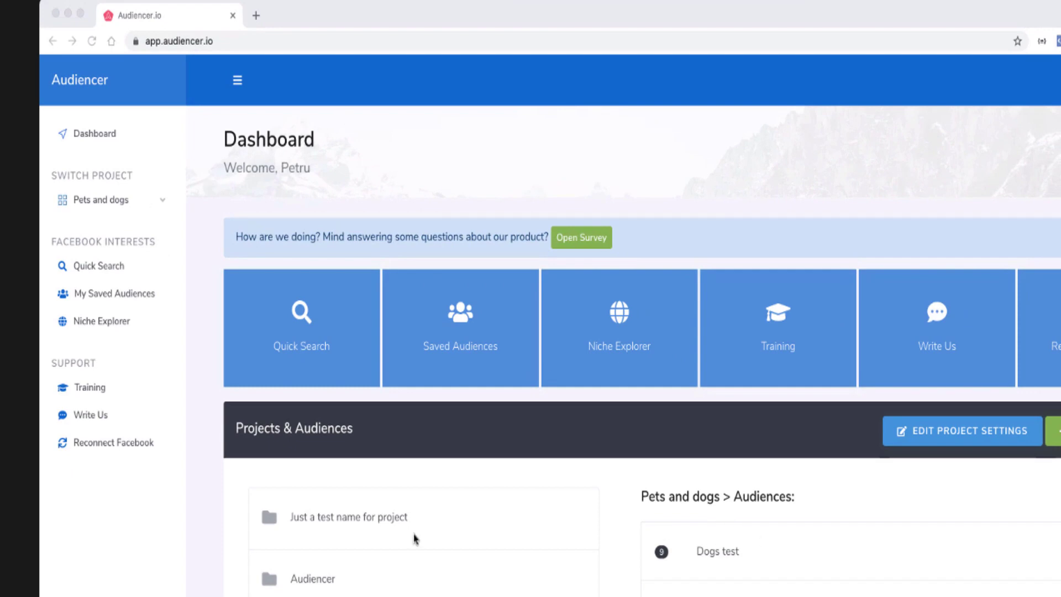
scroll(416, 539, "down", 5)
scroll(398, 574, "down", 3)
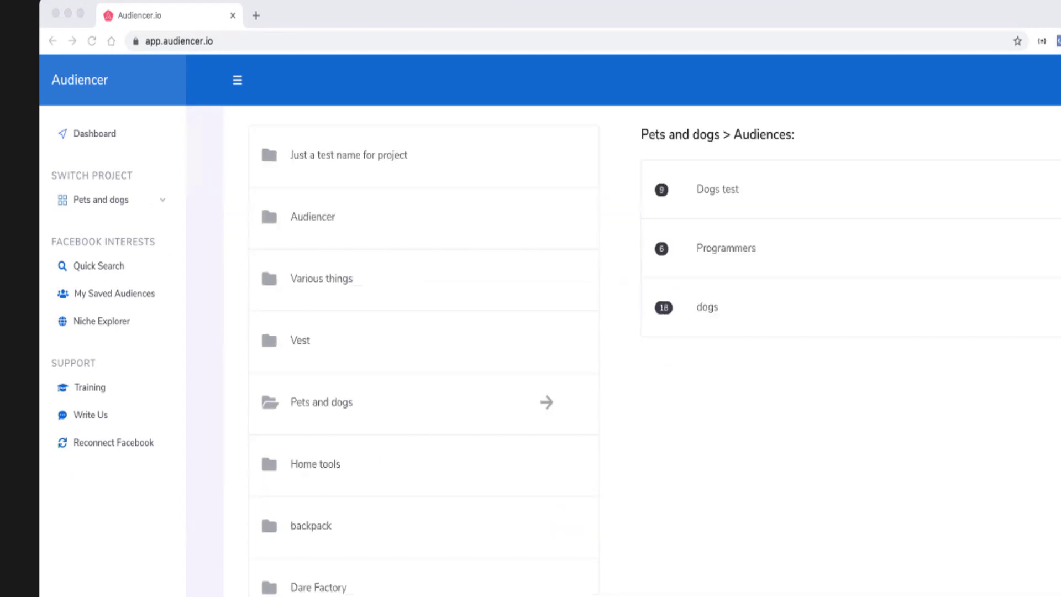
scroll(400, 574, "up", 8)
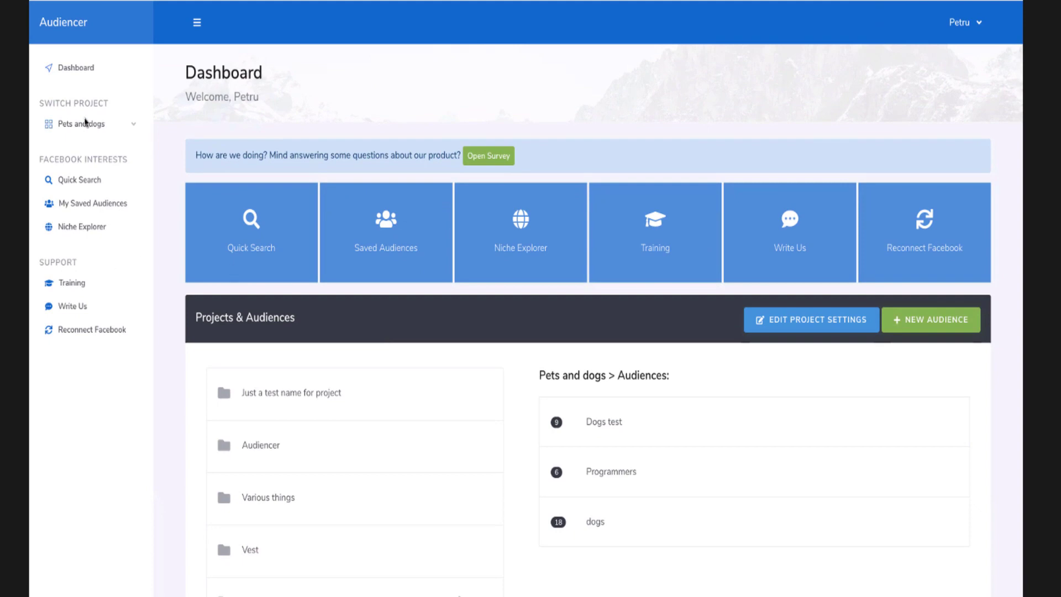
double_click(96, 103)
left_click_drag(45, 103, 85, 101)
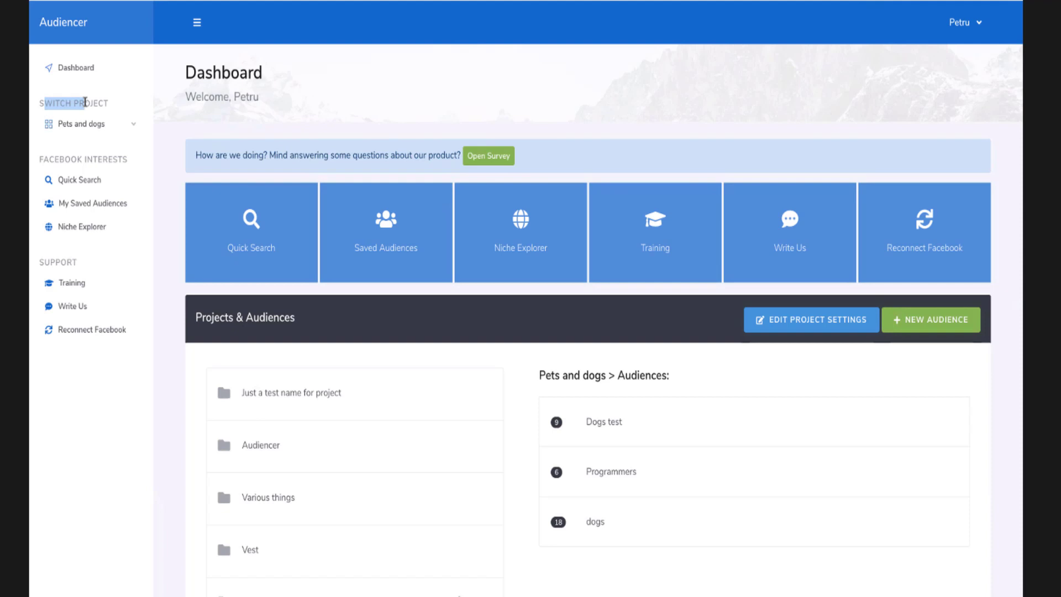
Step: Create a project named 'My dogs store' from the Switch Project list and save it
left_click(256, 320)
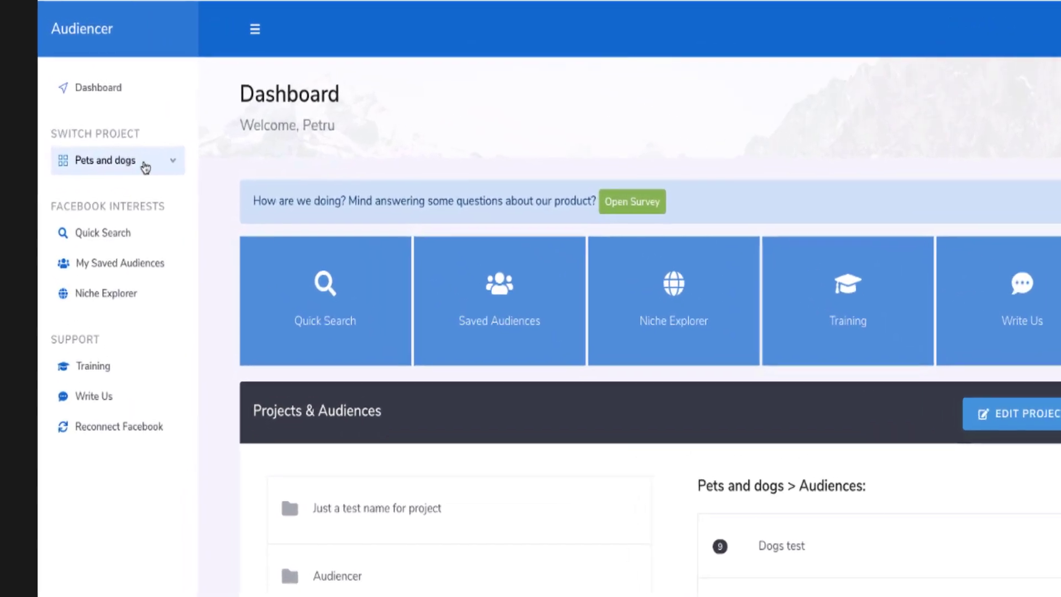
left_click(145, 166)
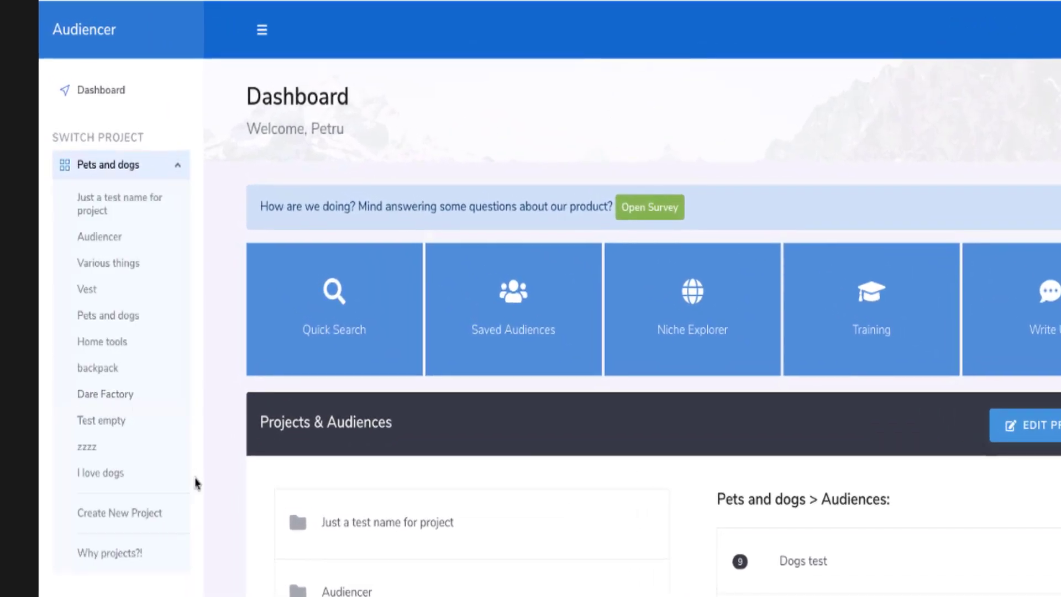
left_click(132, 514)
left_click(448, 236)
type("My dogs s")
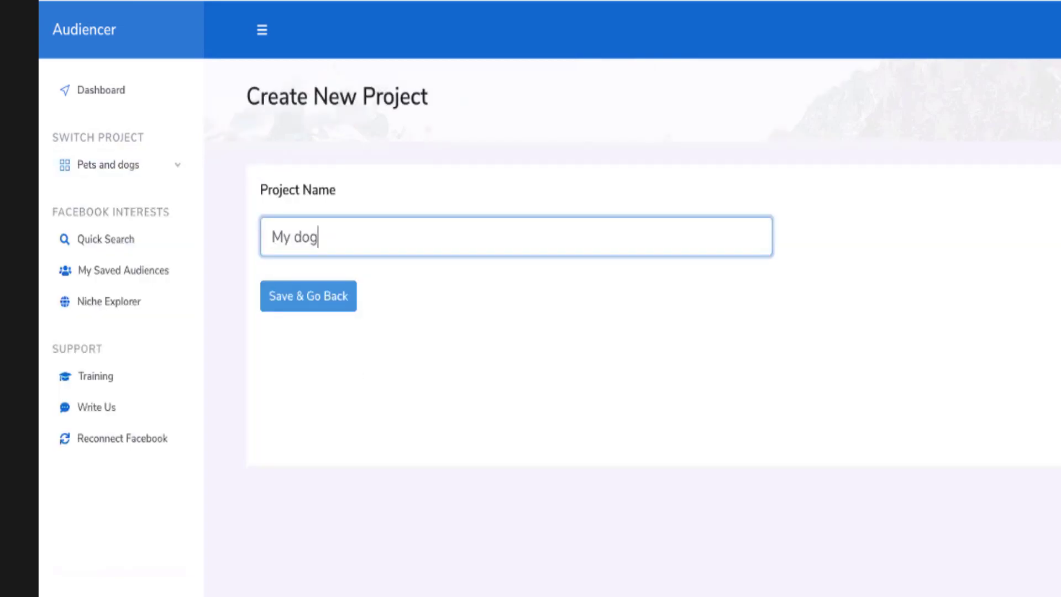
type("tore")
left_click(346, 298)
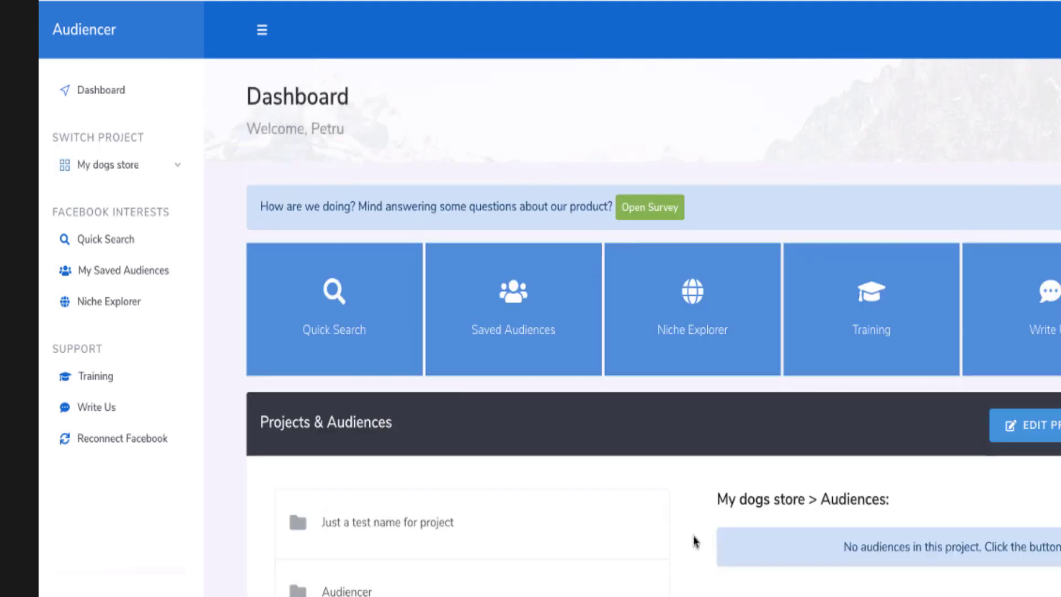
scroll(694, 538, "down", 1)
scroll(653, 326, "down", 4)
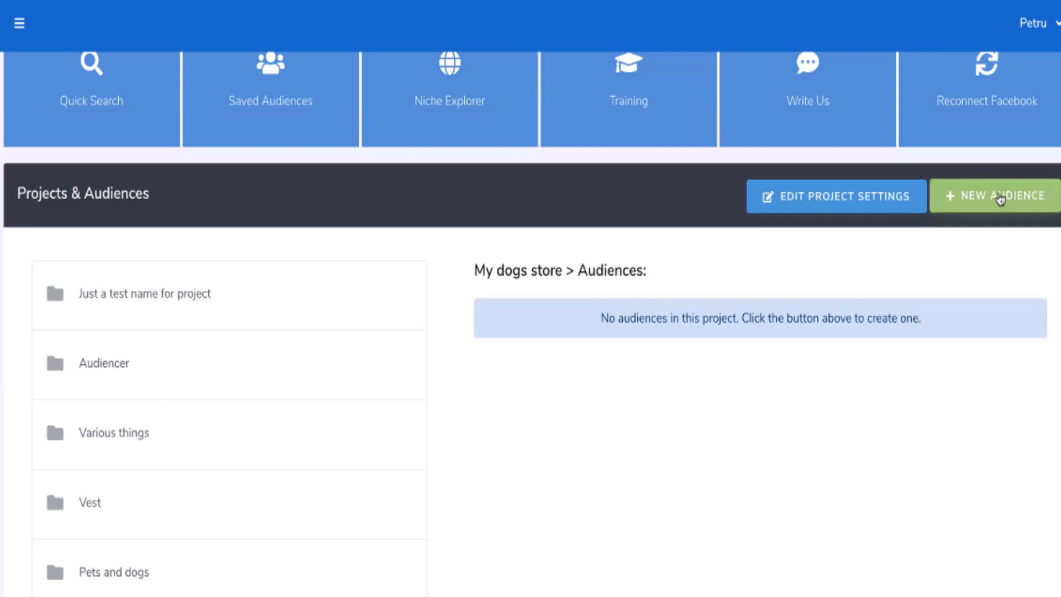
Step: Add a 'Dogs' audience to My dogs store with niches dogs and dog owners, then Save & Continue
left_click(1001, 198)
left_click(274, 270)
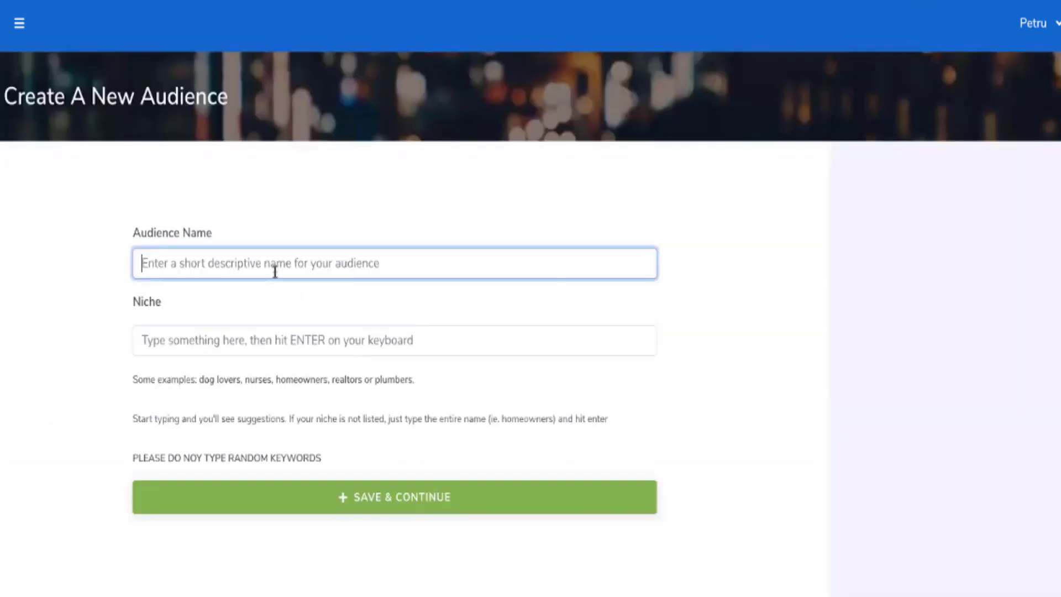
type("Dogs")
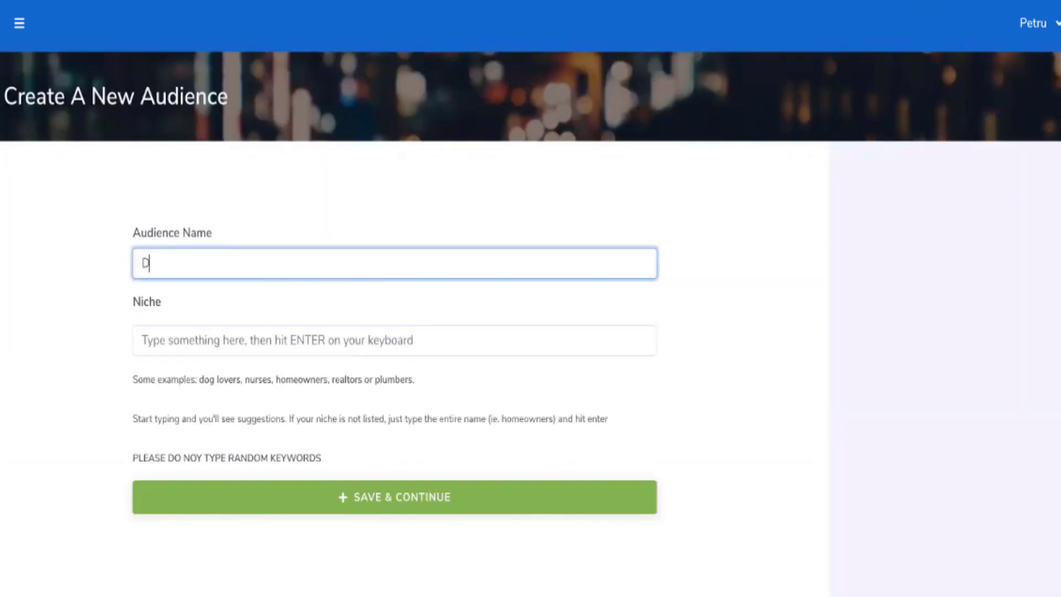
left_click(154, 301)
double_click(150, 303)
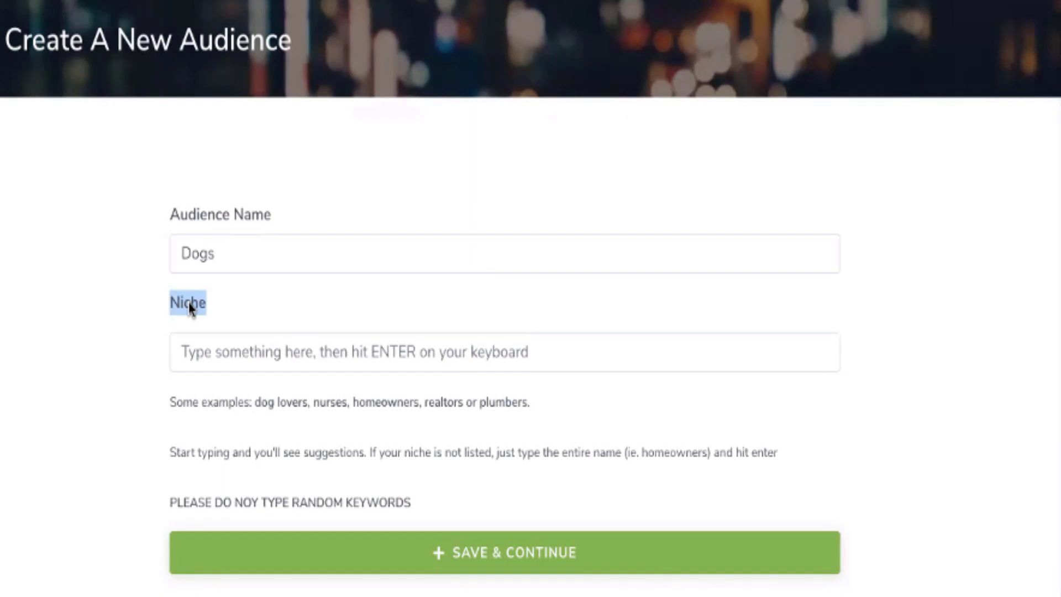
left_click(219, 352)
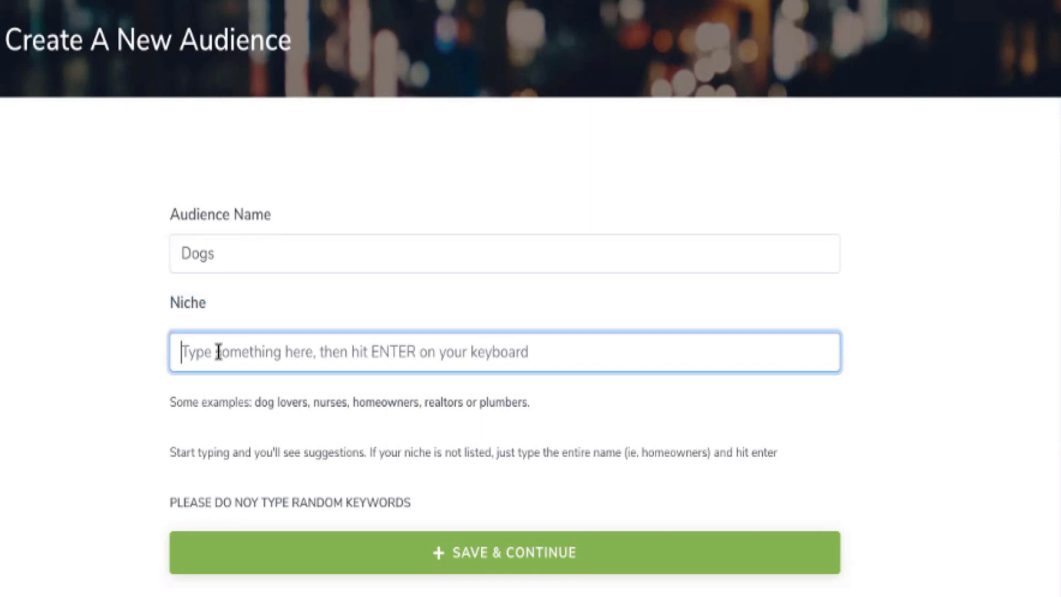
type("dog")
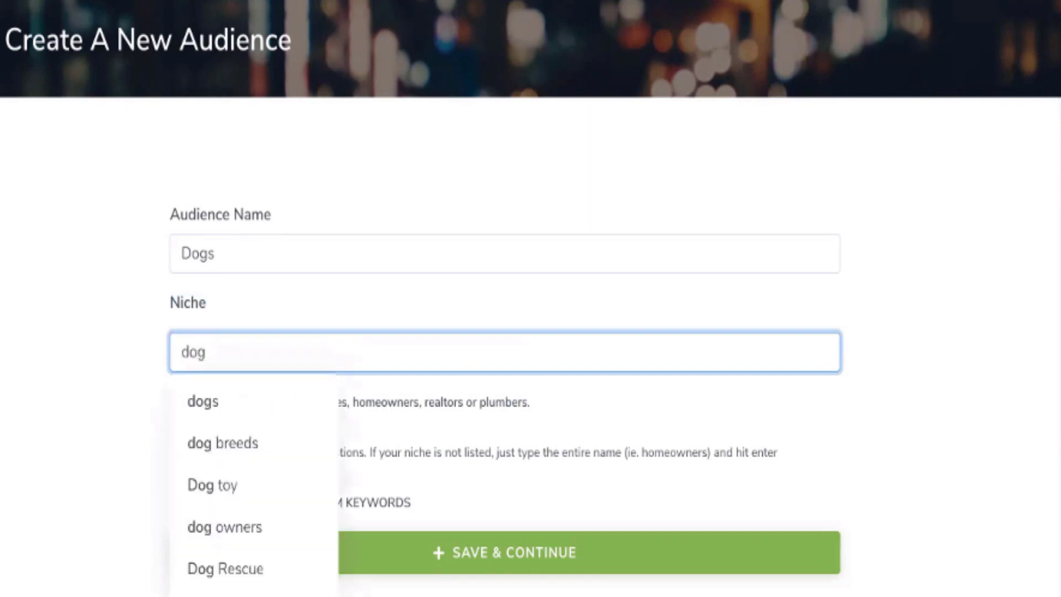
left_click(208, 405)
type("dog ow")
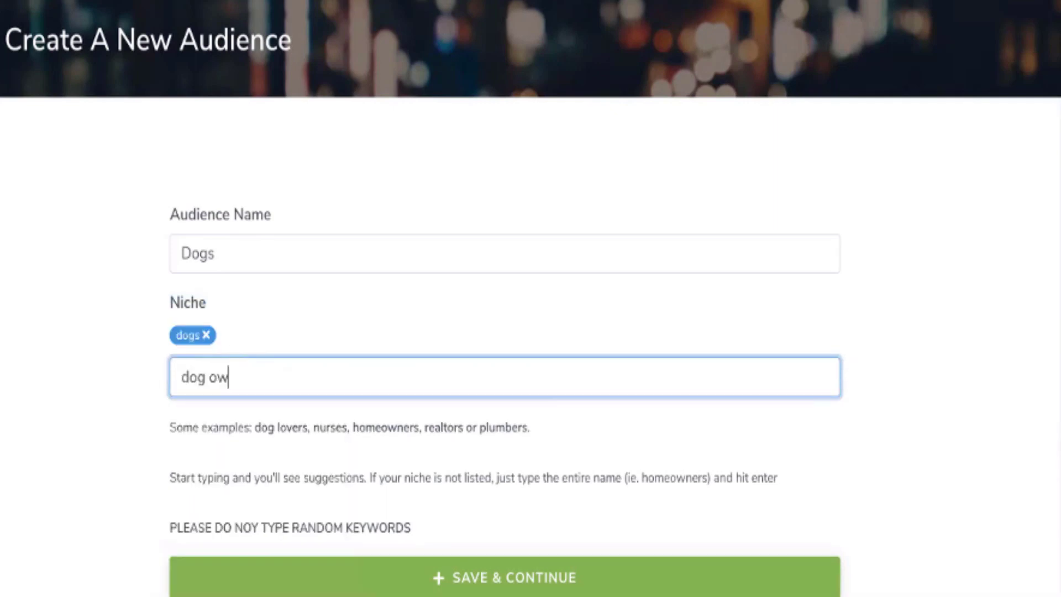
left_click(221, 437)
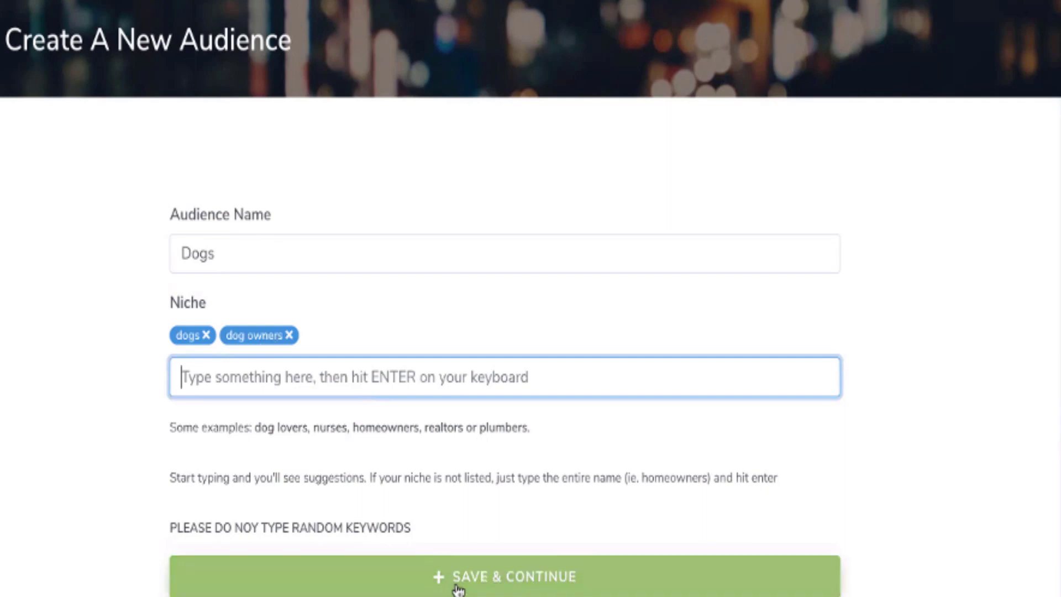
left_click(494, 567)
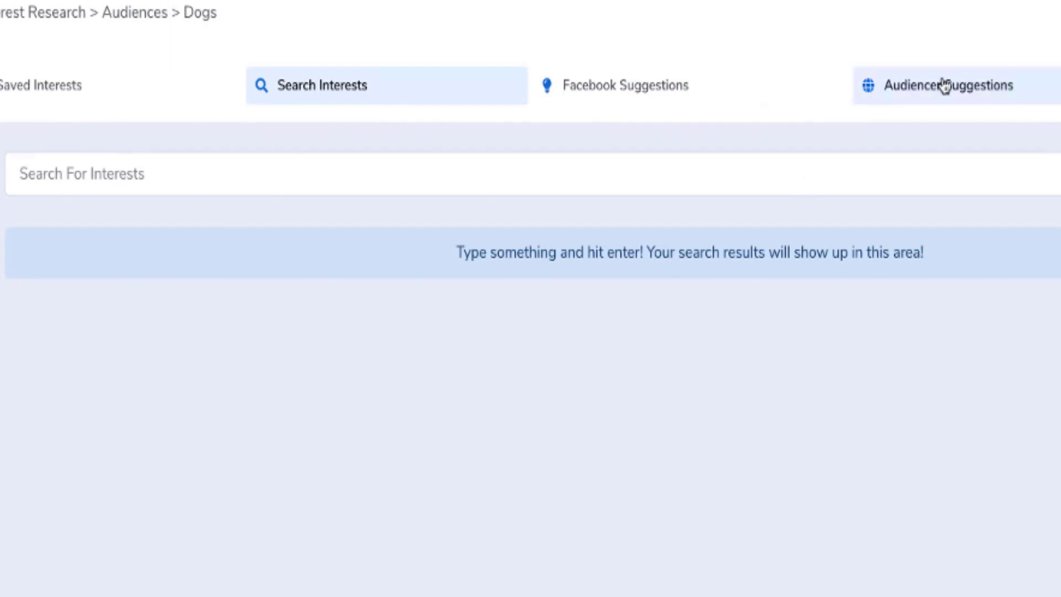
Step: Show Audiencer's suggested interests for Dogs and scroll down through the whole list
left_click(918, 98)
scroll(656, 372, "down", 10)
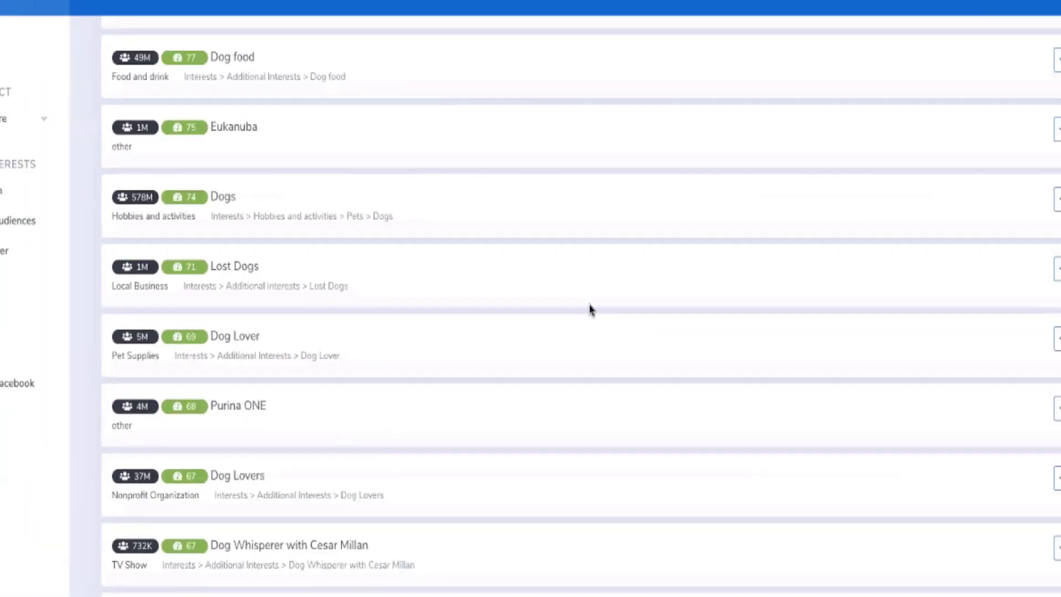
scroll(595, 315, "down", 20)
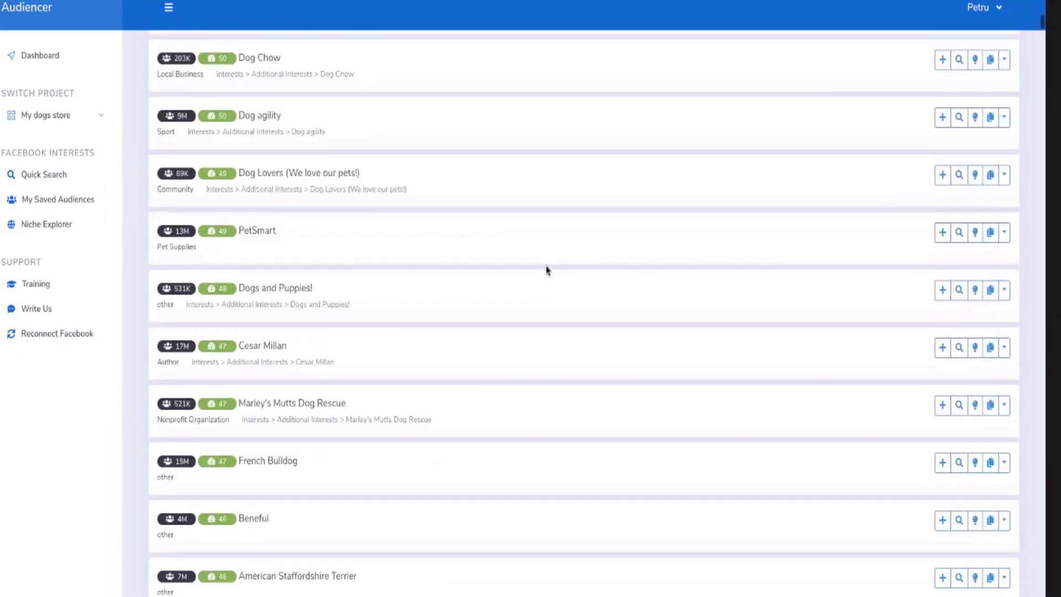
scroll(546, 270, "down", 10)
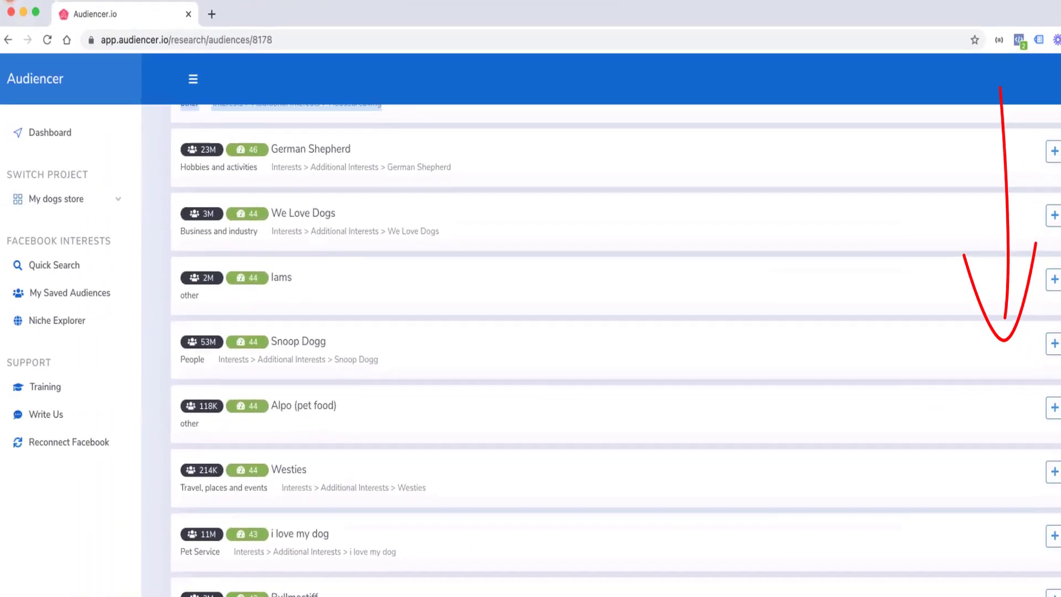
scroll(608, 332, "down", 15)
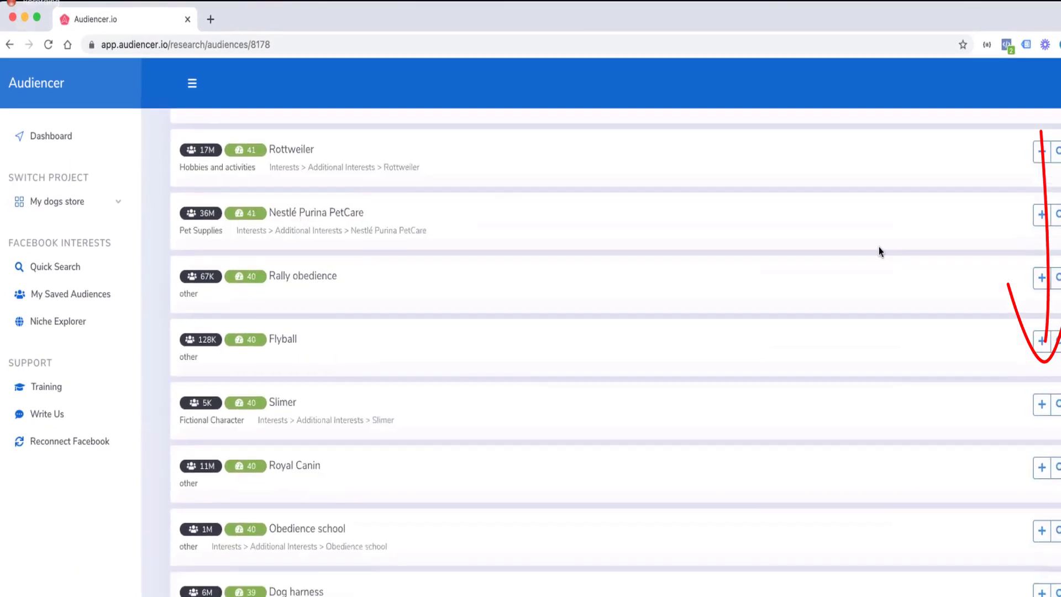
scroll(608, 331, "down", 10)
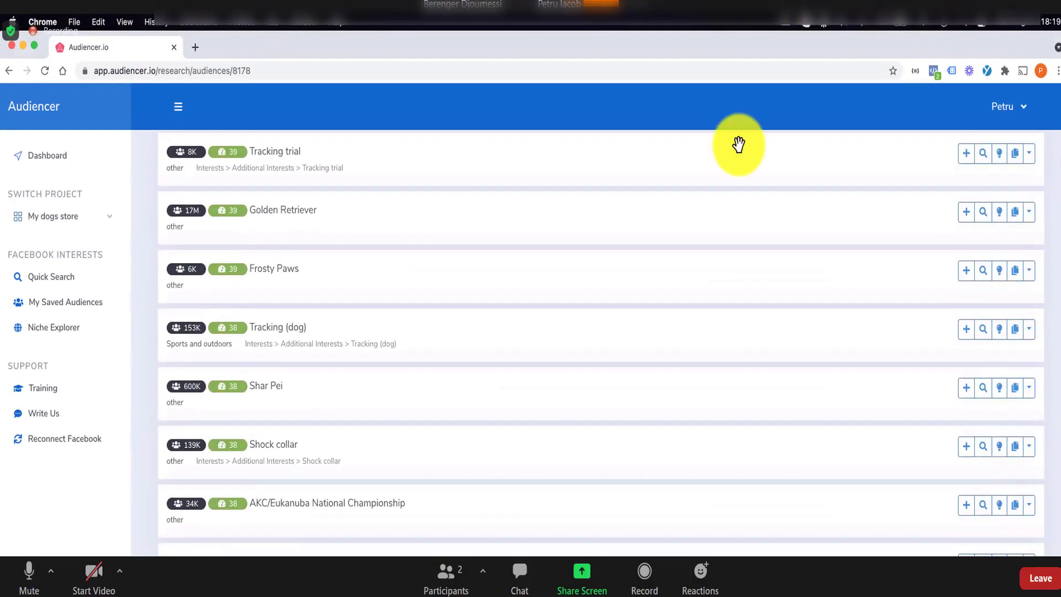
scroll(656, 355, "down", 15)
scroll(654, 350, "up", 8)
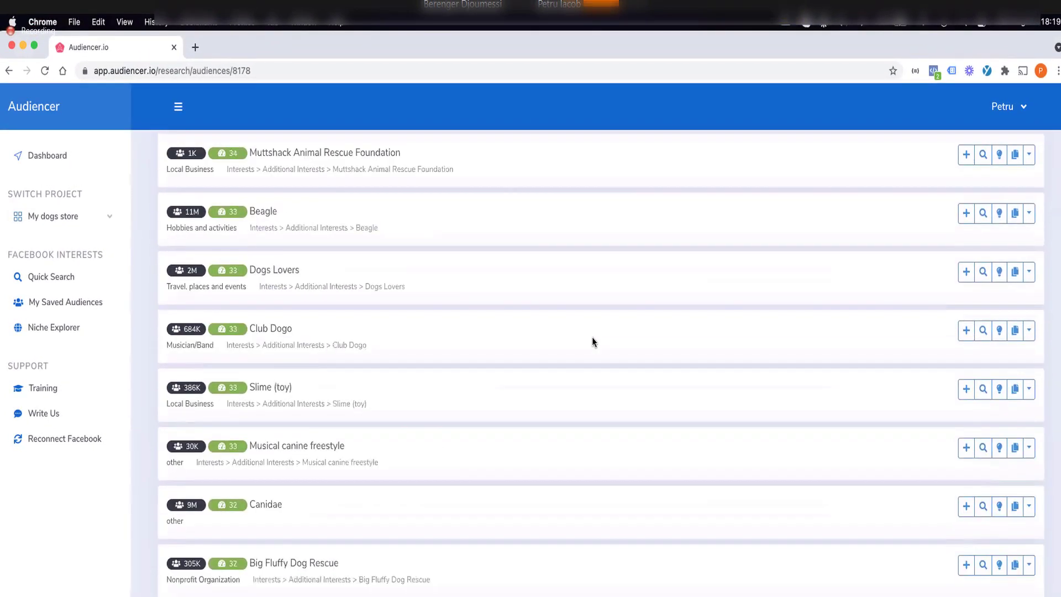
scroll(592, 338, "up", 15)
Step: Clear the accidental page-wide selection, return to the top, and add Dog behavior
key("super+a")
left_click(538, 378)
scroll(531, 382, "up", 10)
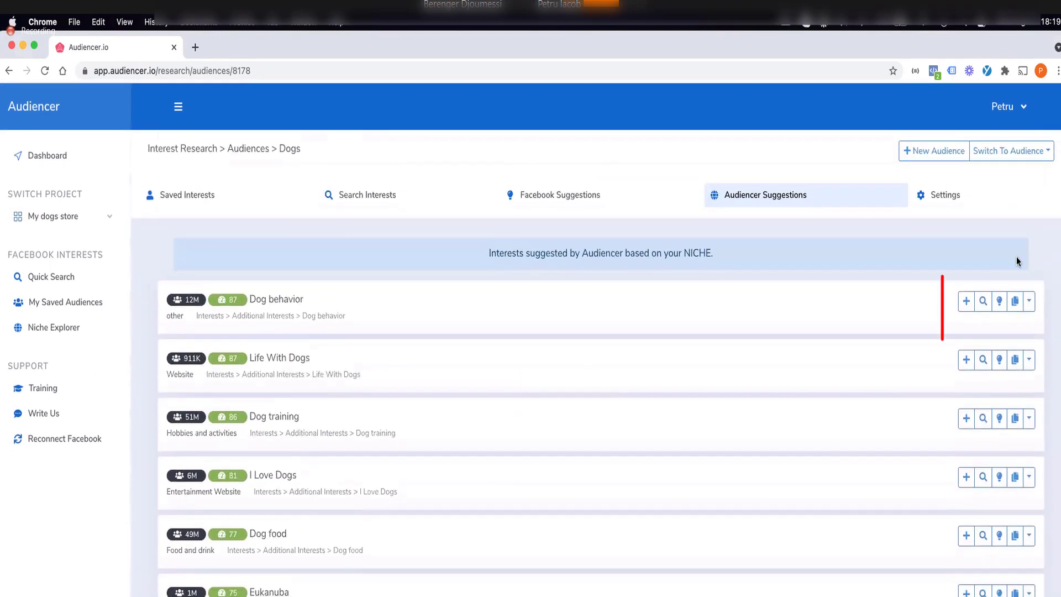
left_click(962, 303)
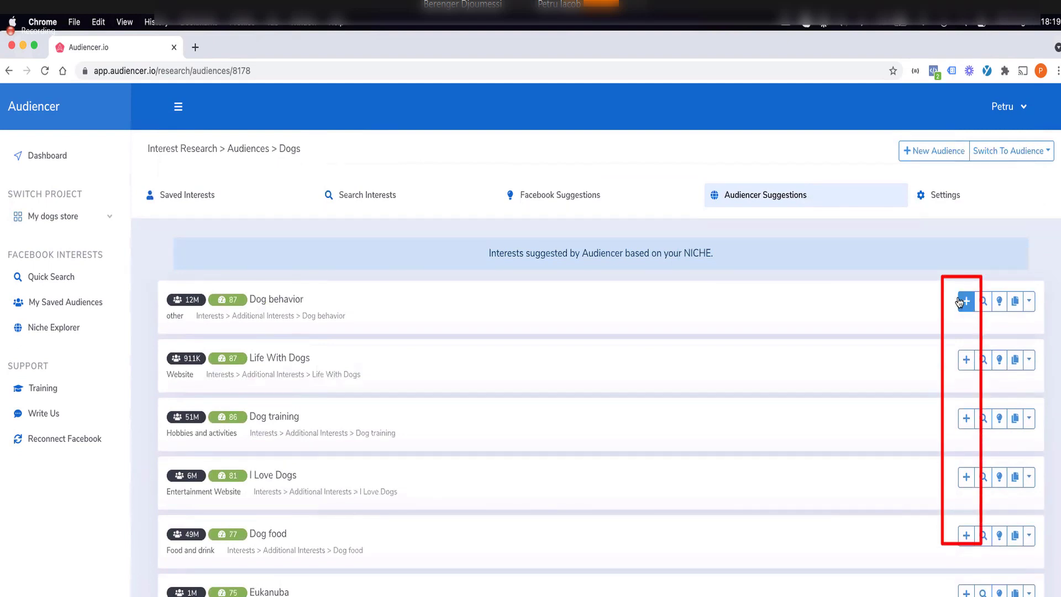
Step: Add Dog behavior, confirm it under the Dogs audience's Saved Interests, then focus the interest search box
left_click(961, 305)
left_click(175, 194)
left_click(43, 157)
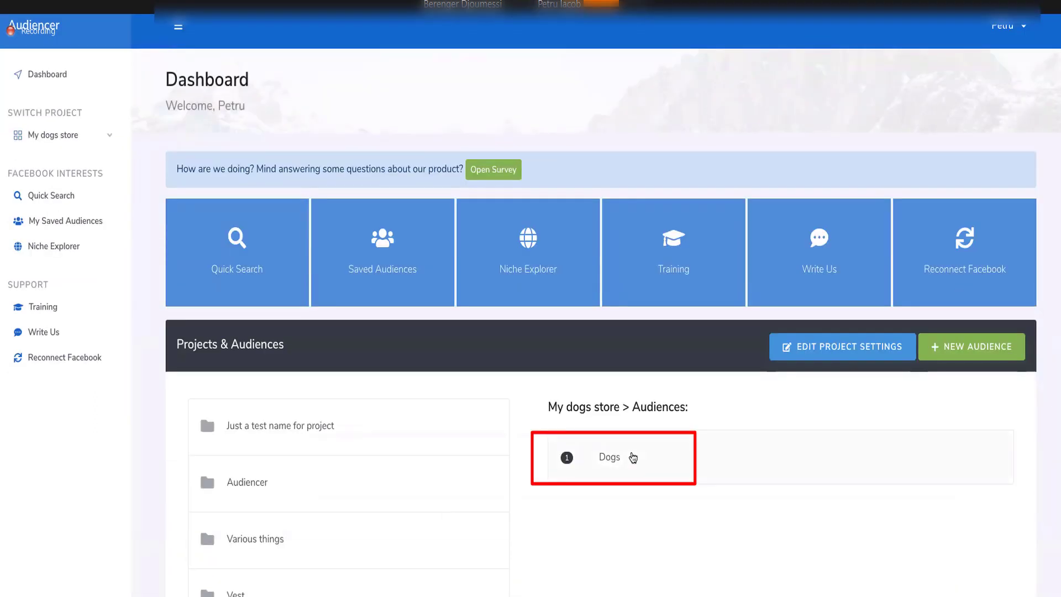
left_click(631, 457)
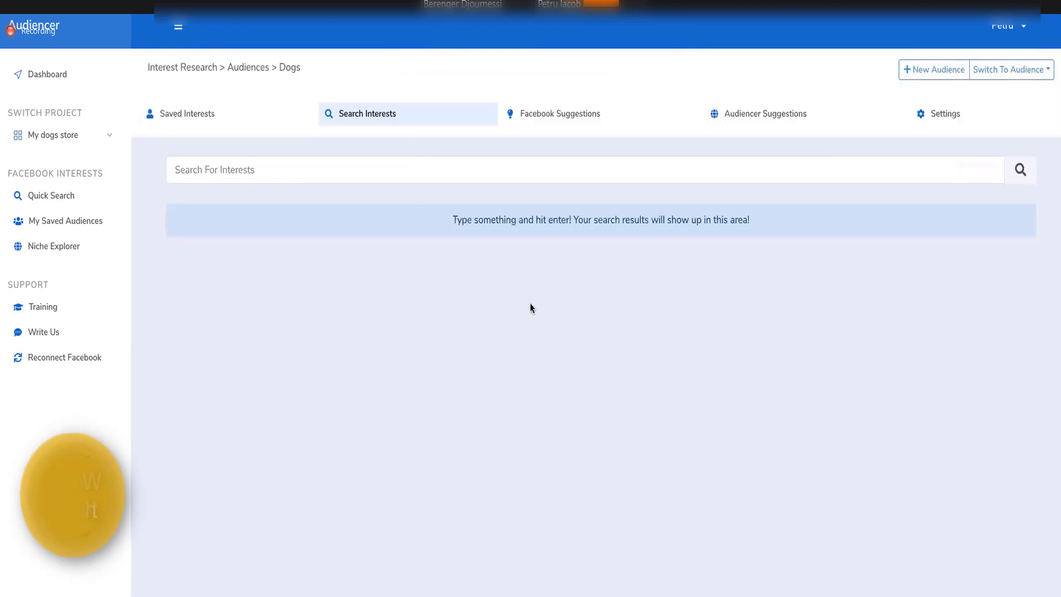
left_click(174, 115)
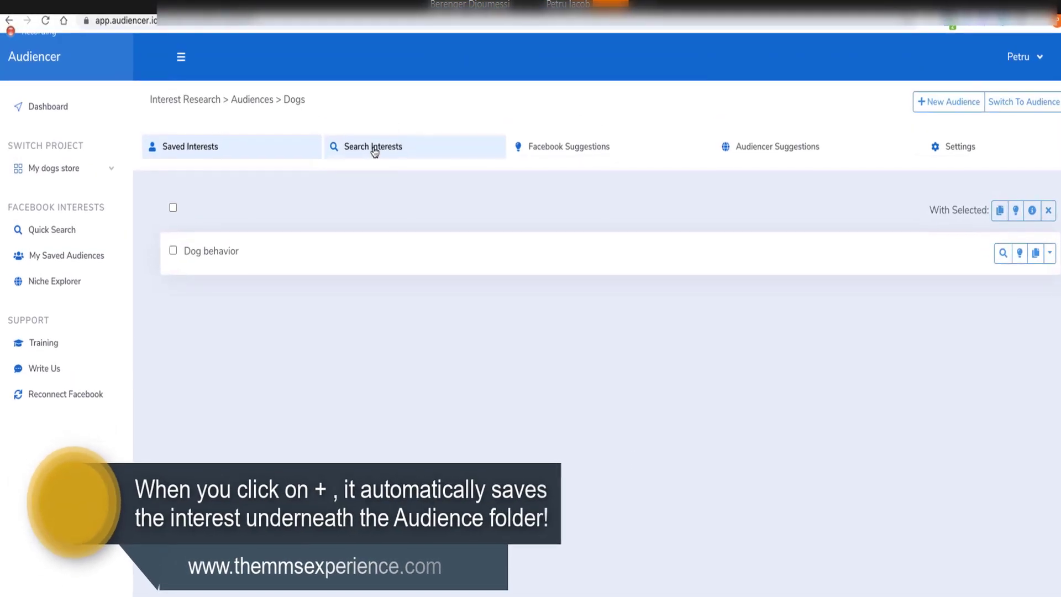
left_click(375, 149)
left_click(211, 204)
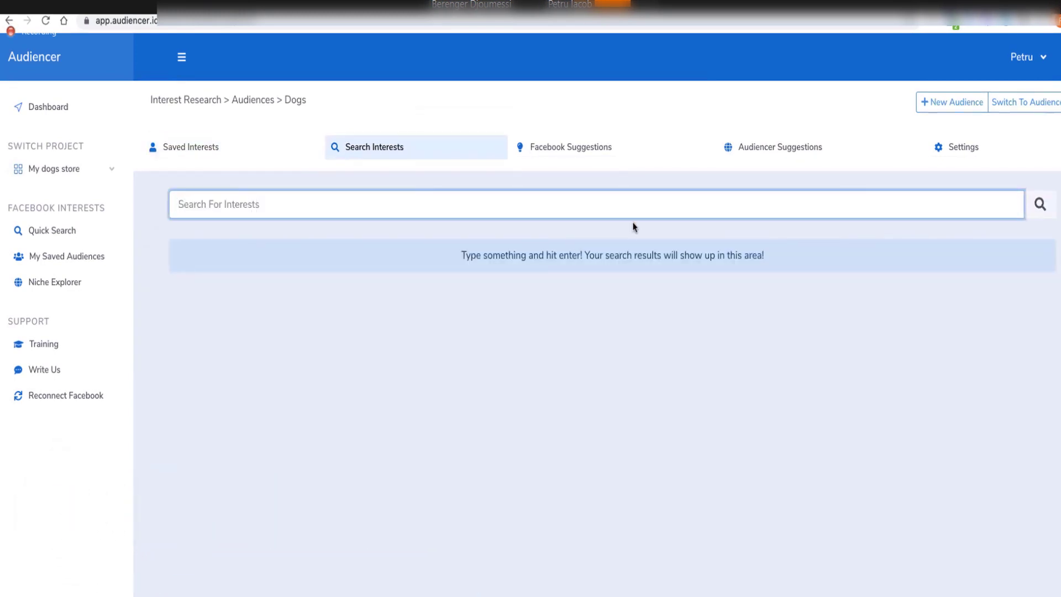
Step: From Audiencer Suggestions, add Dog training, Dog behavior, Eukanuba and Purina ONE to Dogs
left_click(780, 147)
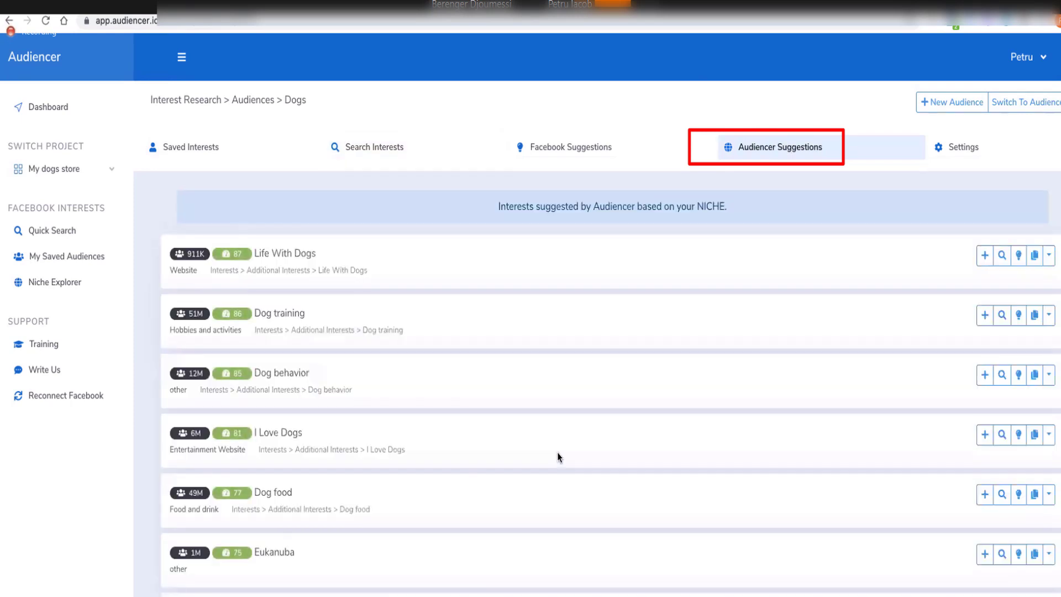
scroll(549, 381, "down", 1)
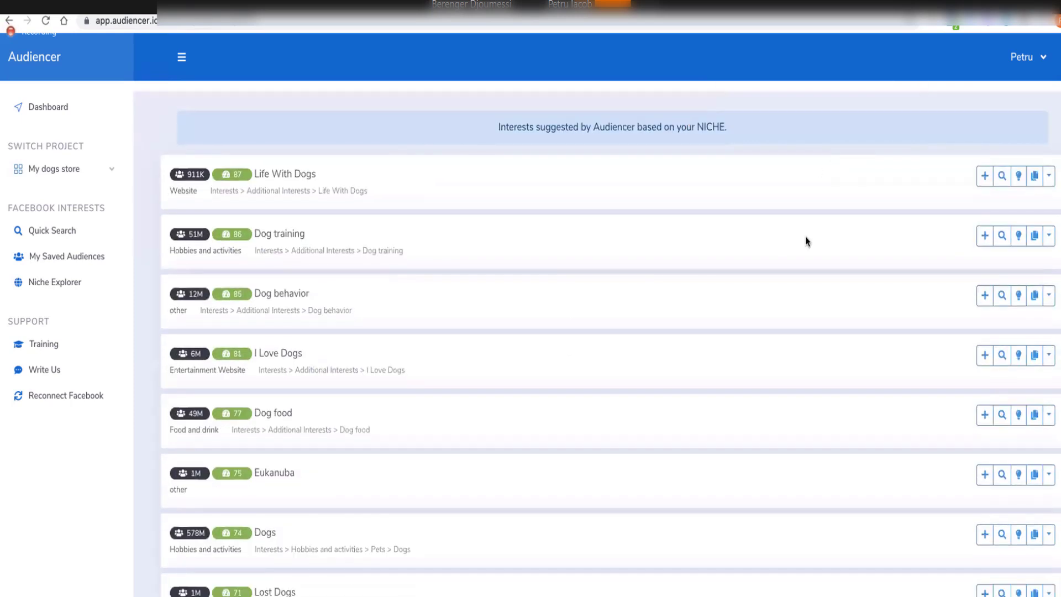
left_click(984, 236)
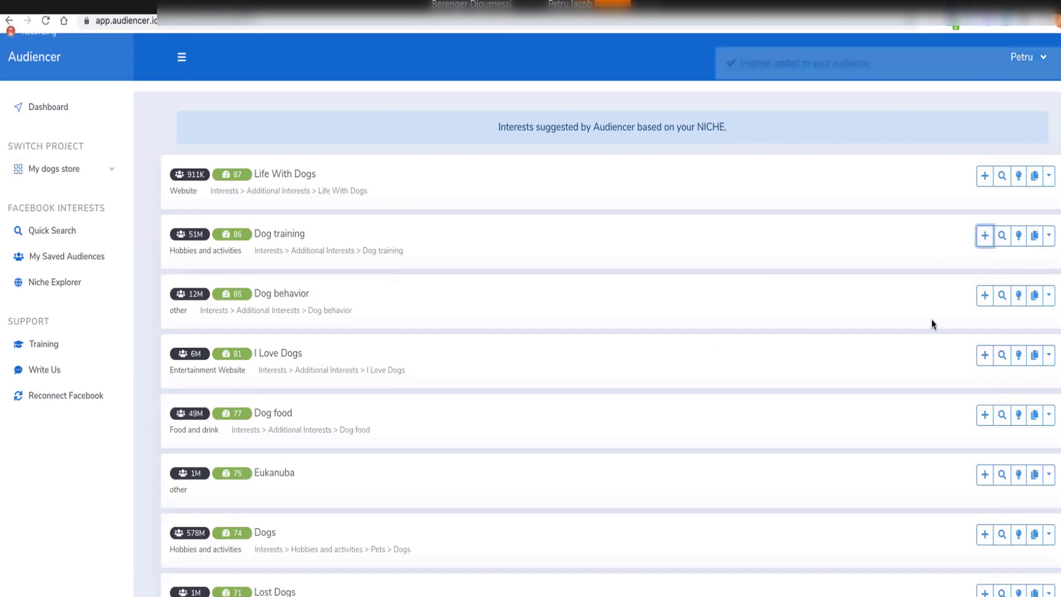
left_click(986, 295)
scroll(819, 378, "down", 3)
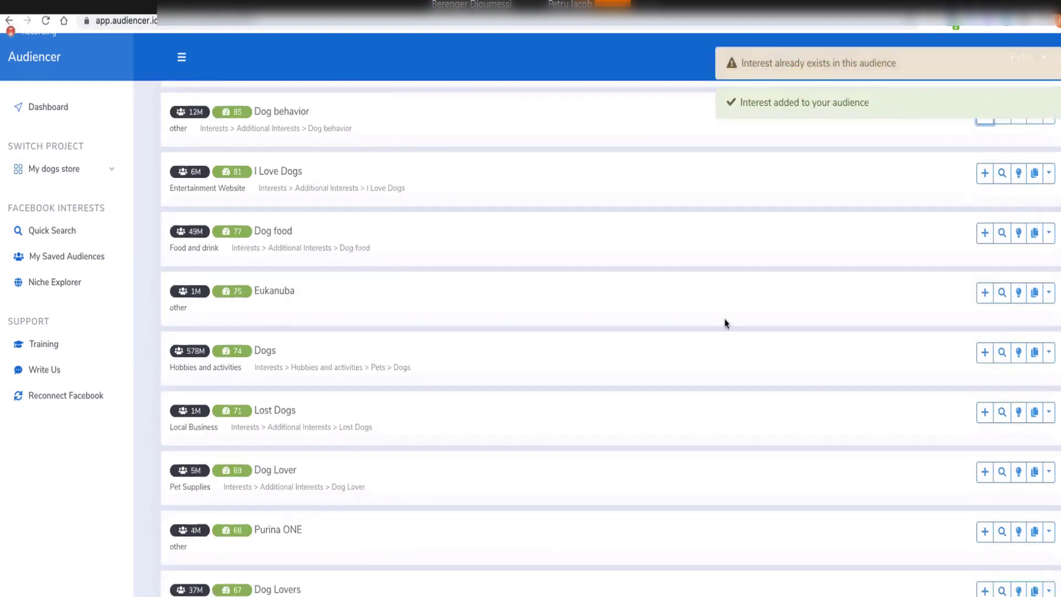
left_click(983, 294)
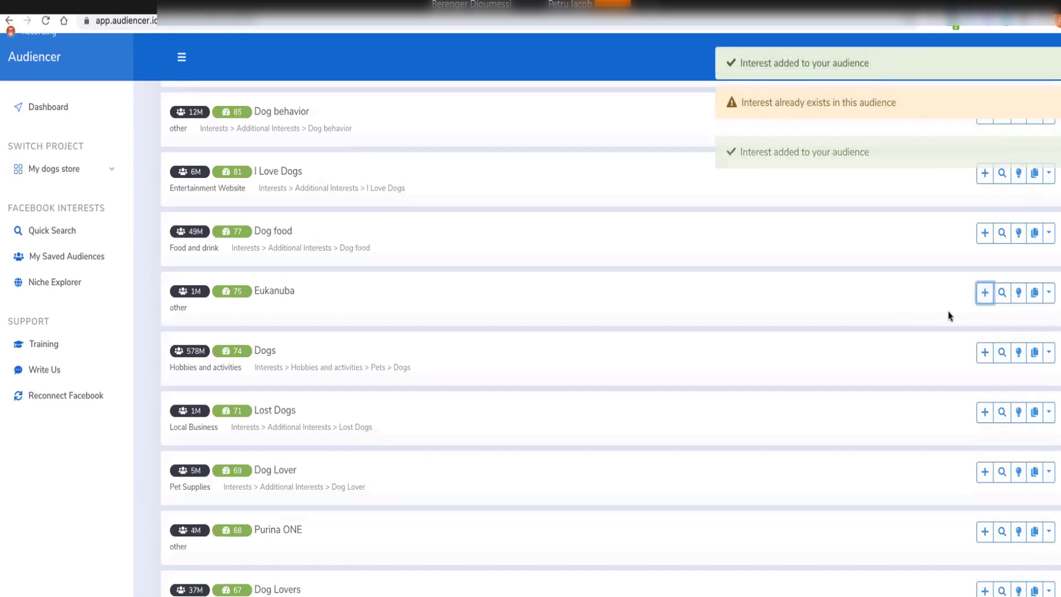
scroll(739, 394, "down", 5)
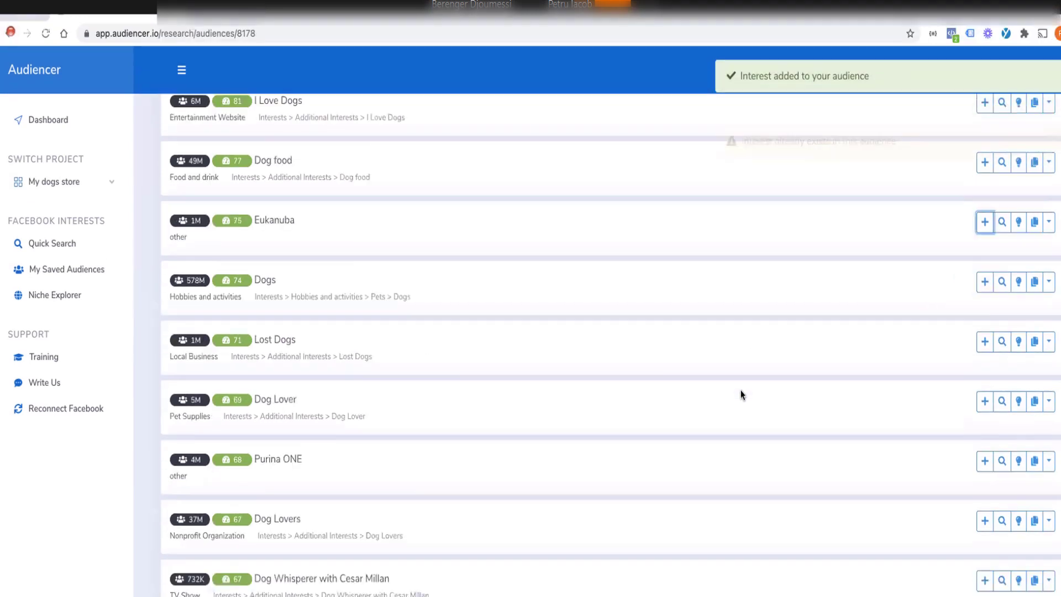
left_click(986, 274)
scroll(864, 325, "down", 2)
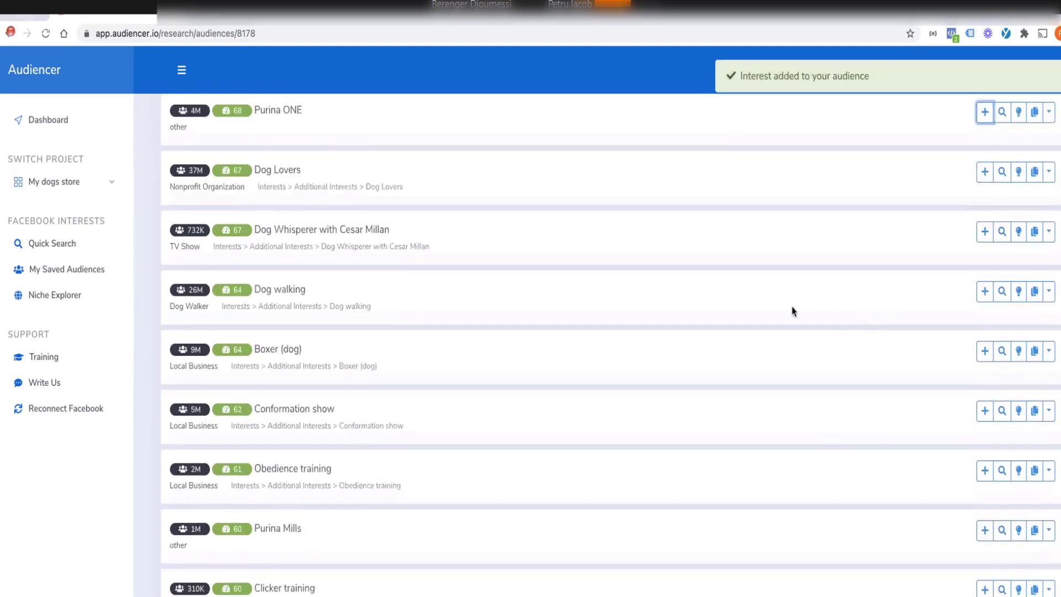
scroll(648, 368, "up", 15)
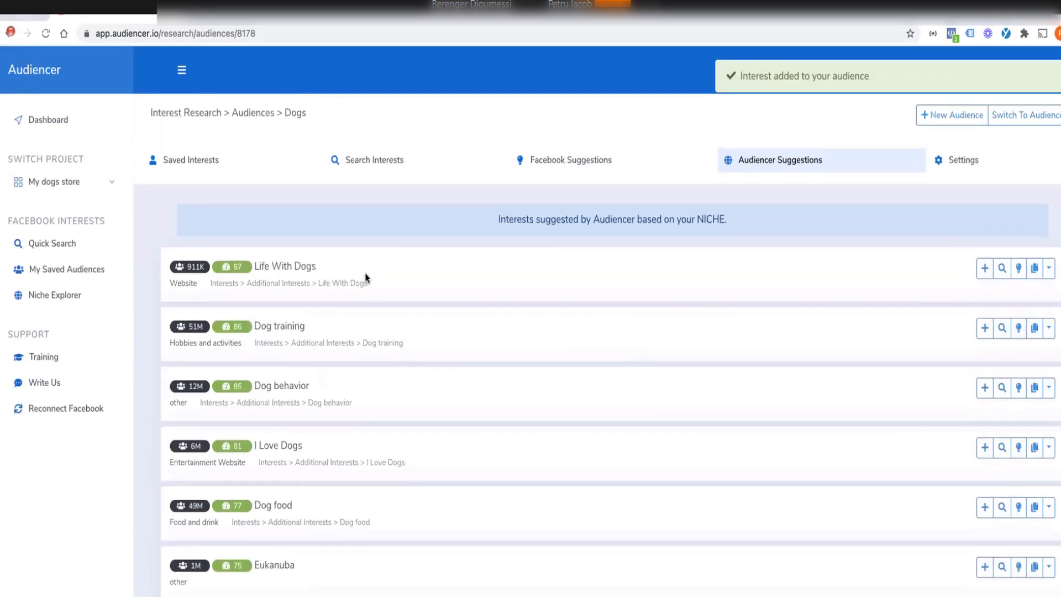
Step: Select all four saved interests and fetch Facebook suggestions for them
left_click(206, 162)
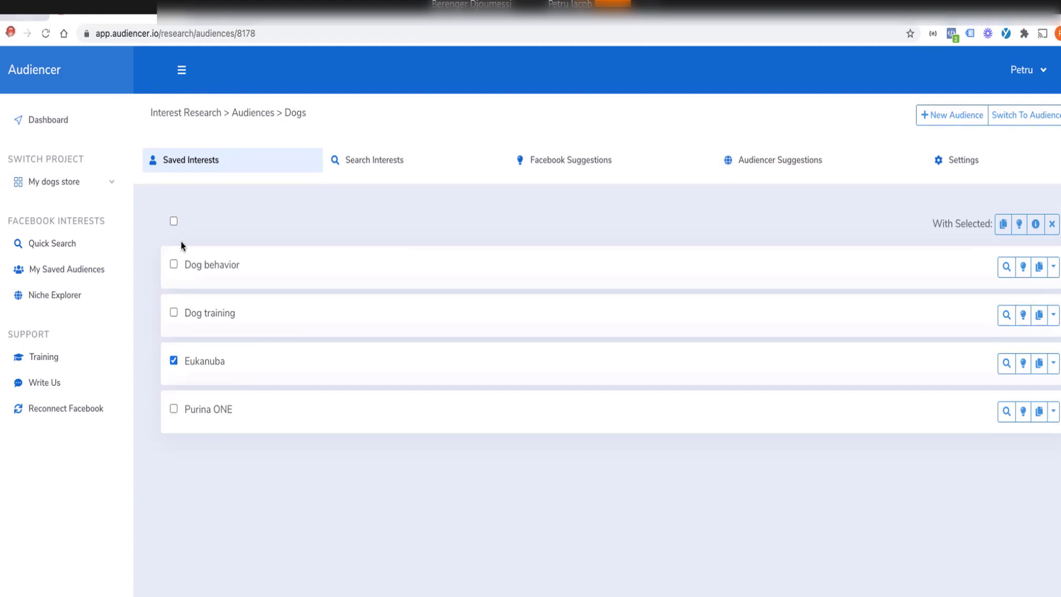
left_click(174, 221)
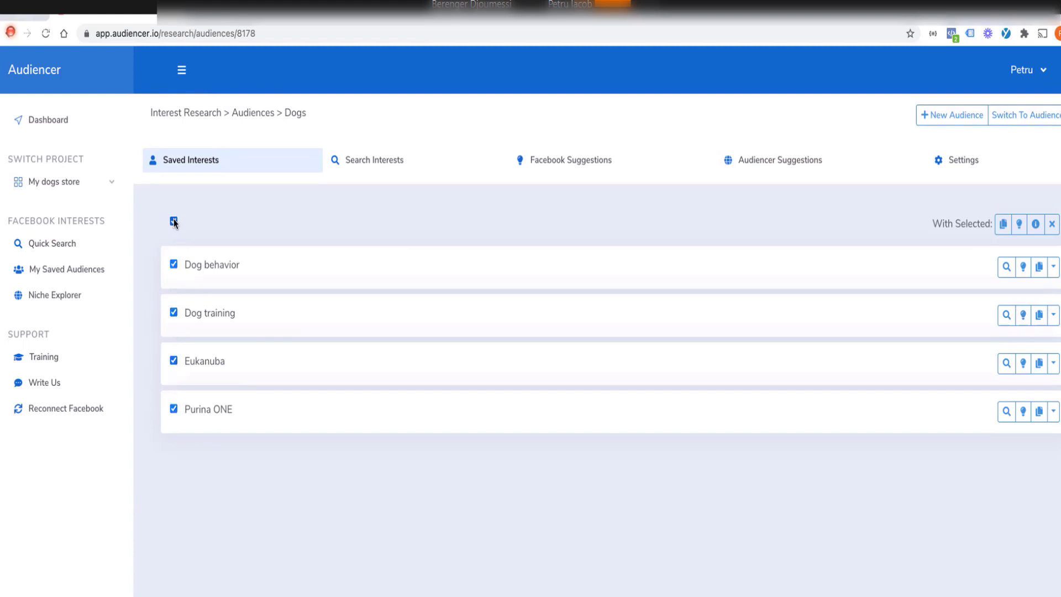
left_click(1019, 224)
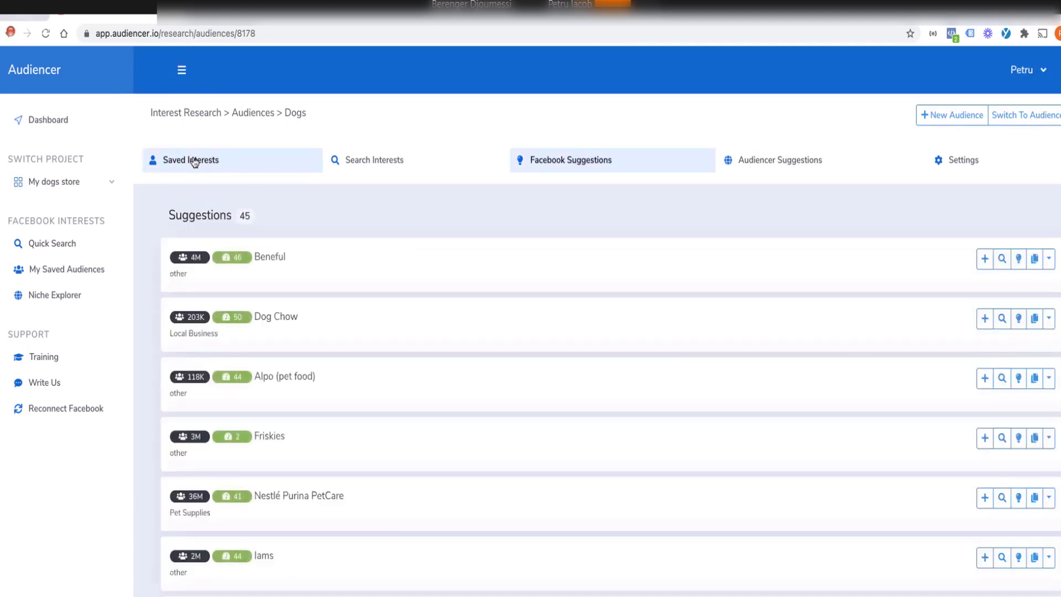
Step: Back in Saved Interests, untick everything and tick only Dog behavior and Dog training
left_click(194, 162)
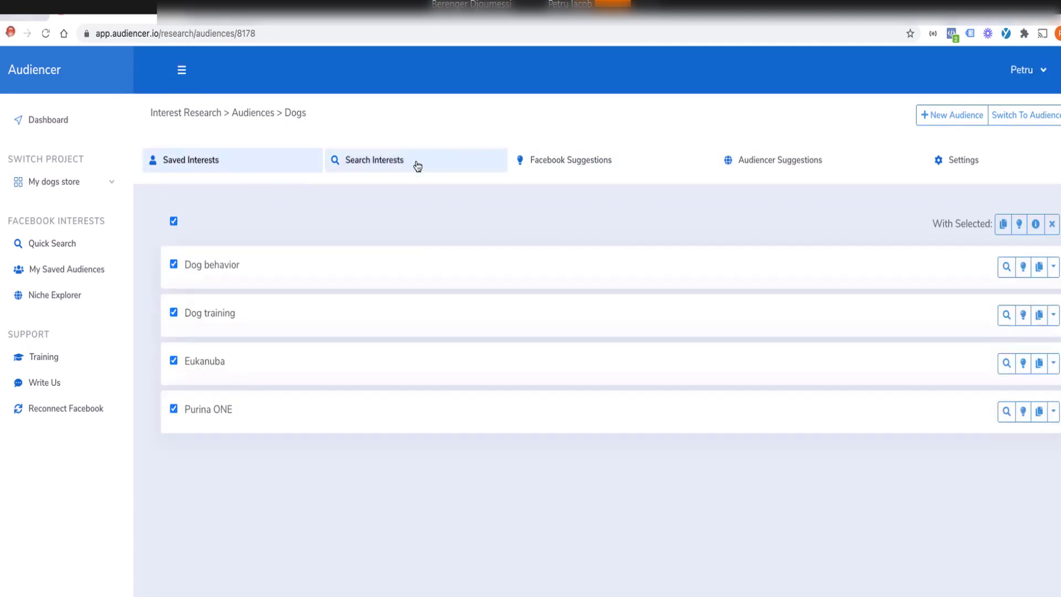
left_click(174, 222)
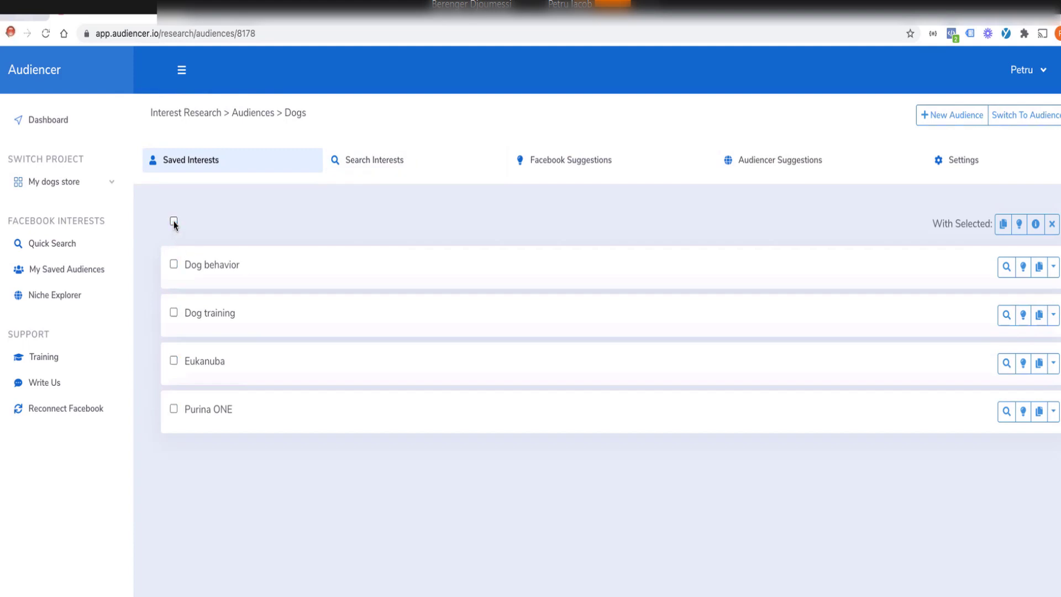
left_click(173, 265)
left_click(173, 313)
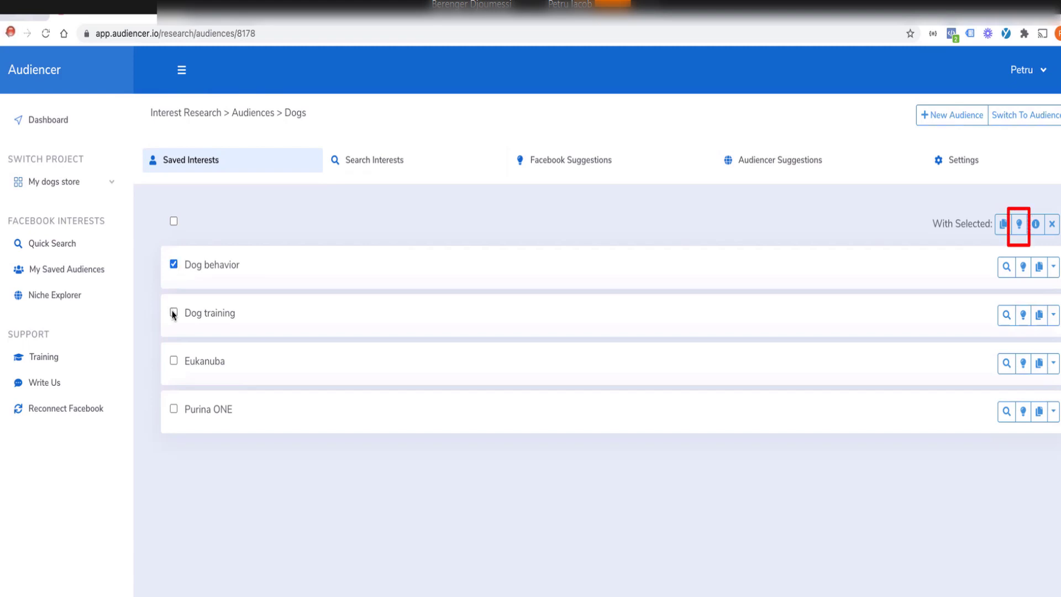
Step: Fetch Facebook suggestions for the two ticked interests and add Dog Whisperer with Cesar Millan
left_click(1019, 224)
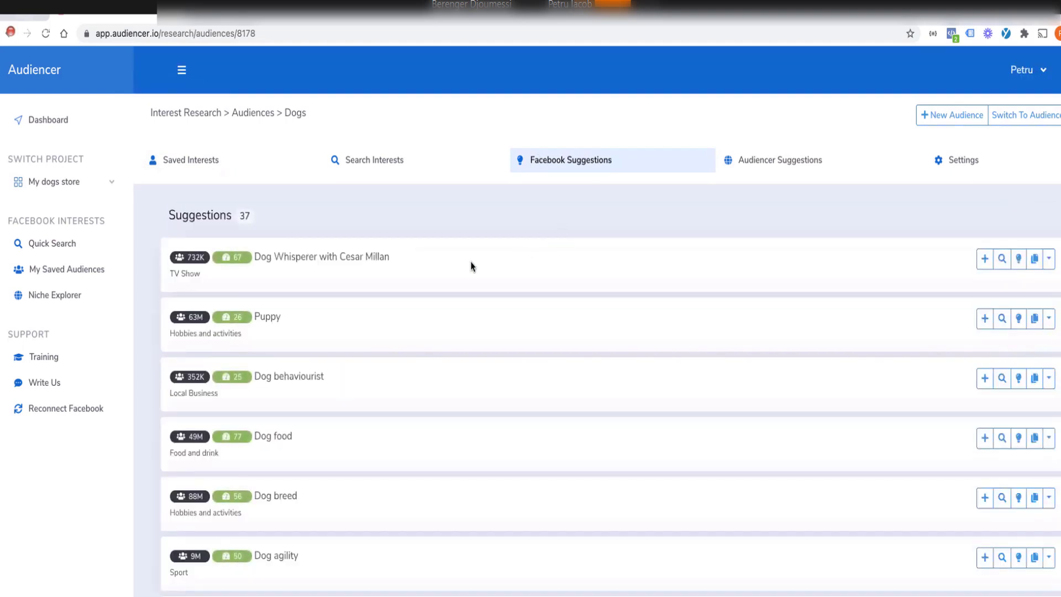
left_click_drag(262, 257, 350, 256)
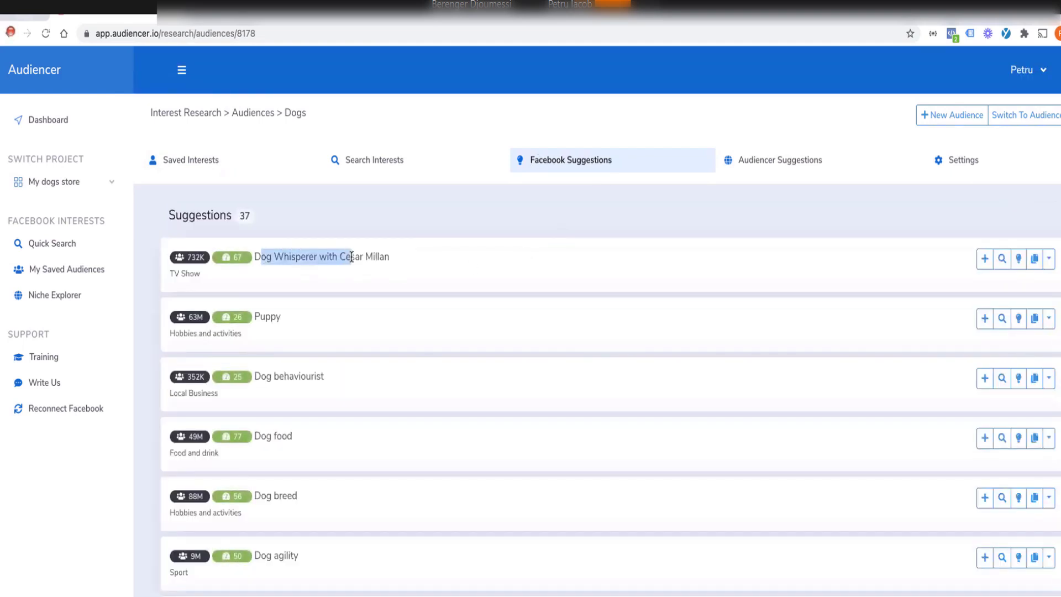
scroll(392, 311, "down", 4)
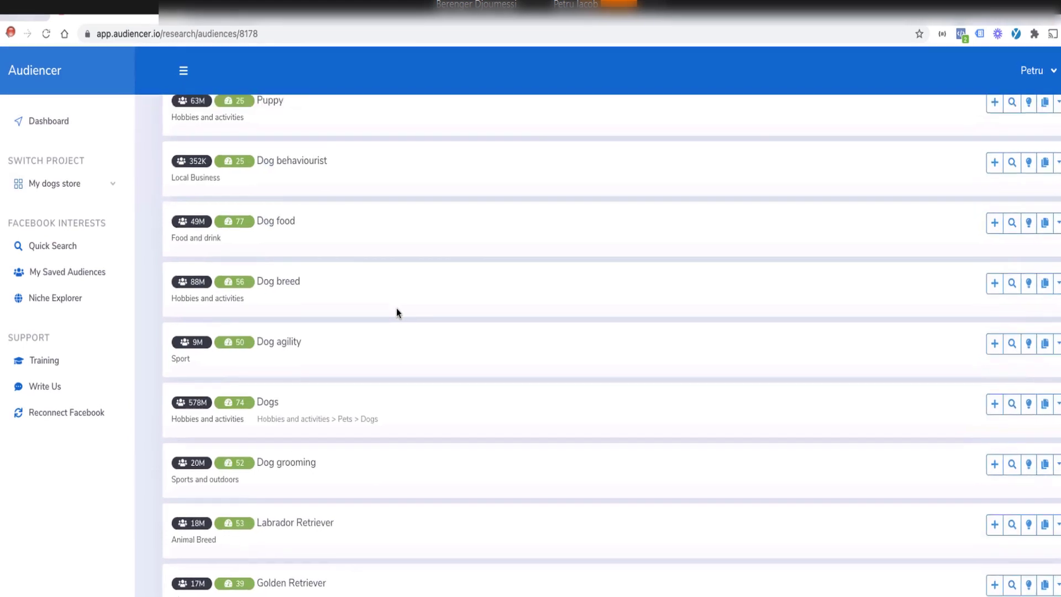
scroll(396, 307, "up", 4)
left_click(365, 253)
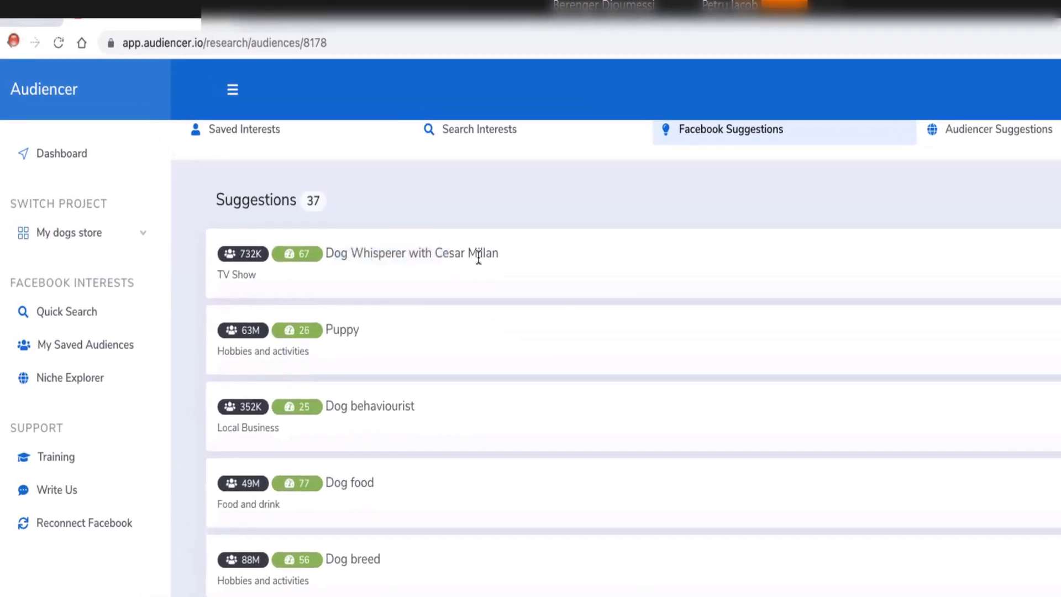
left_click(1055, 343)
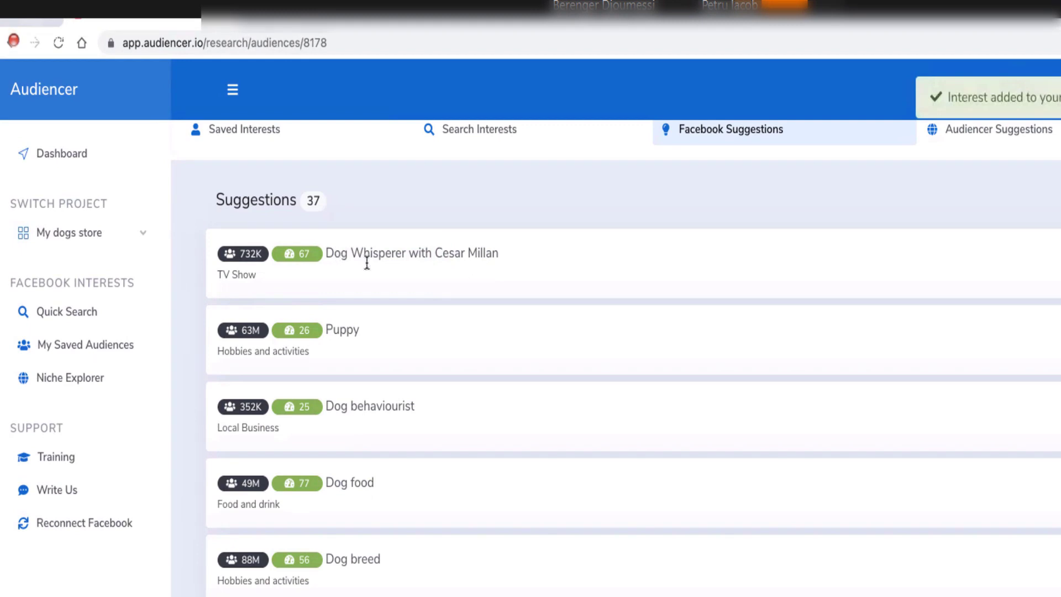
Step: Add Dog agility and Conformation show from the suggestions, then view the saved interests
scroll(440, 323, "down", 5)
left_click_drag(334, 363, 393, 366)
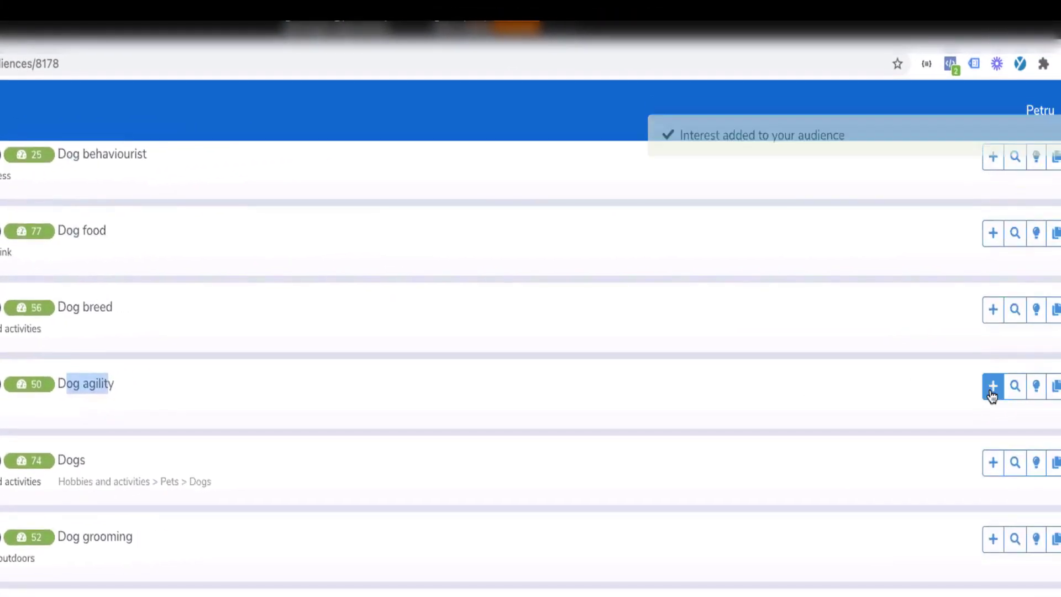
left_click(993, 387)
scroll(778, 456, "down", 6)
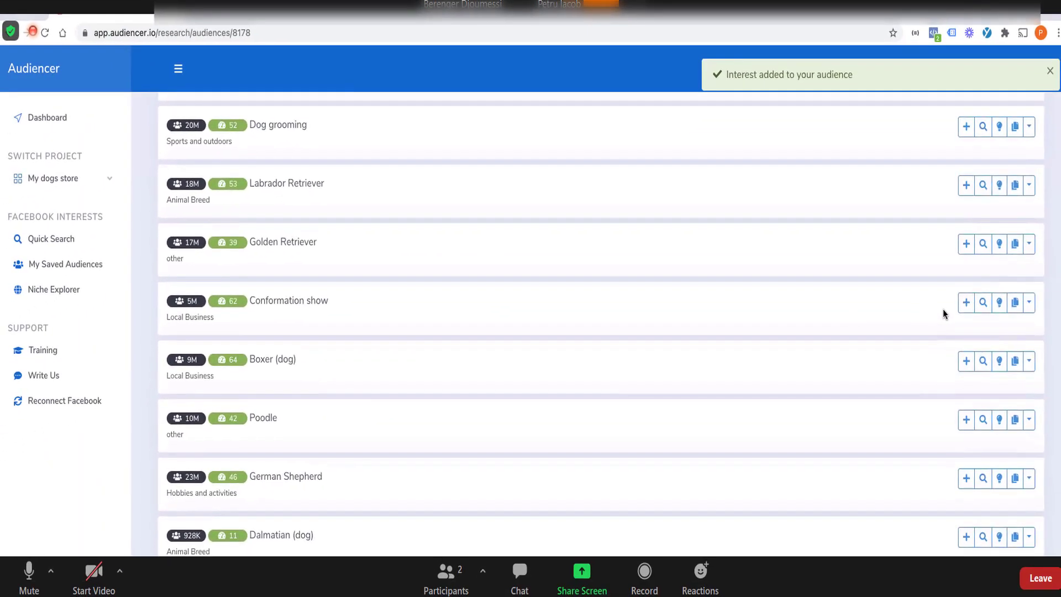
left_click(993, 427)
scroll(581, 463, "down", 3)
scroll(464, 326, "up", 15)
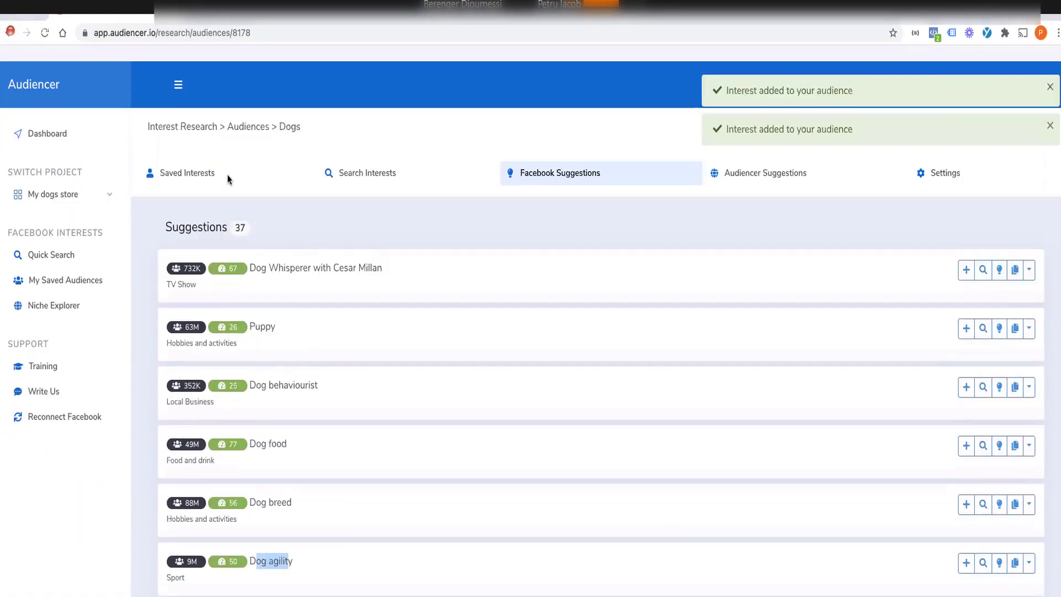
left_click(201, 166)
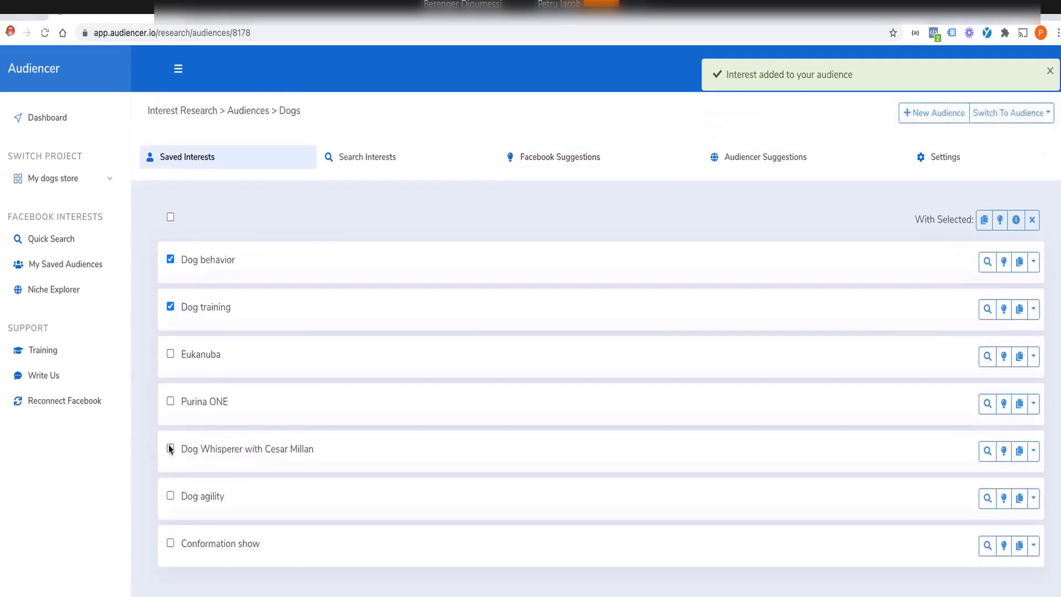
Step: Tick Dog agility and Conformation show, fetch 45 Facebook suggestions, and browse Flyball and Obedience trial
left_click(172, 496)
left_click(171, 544)
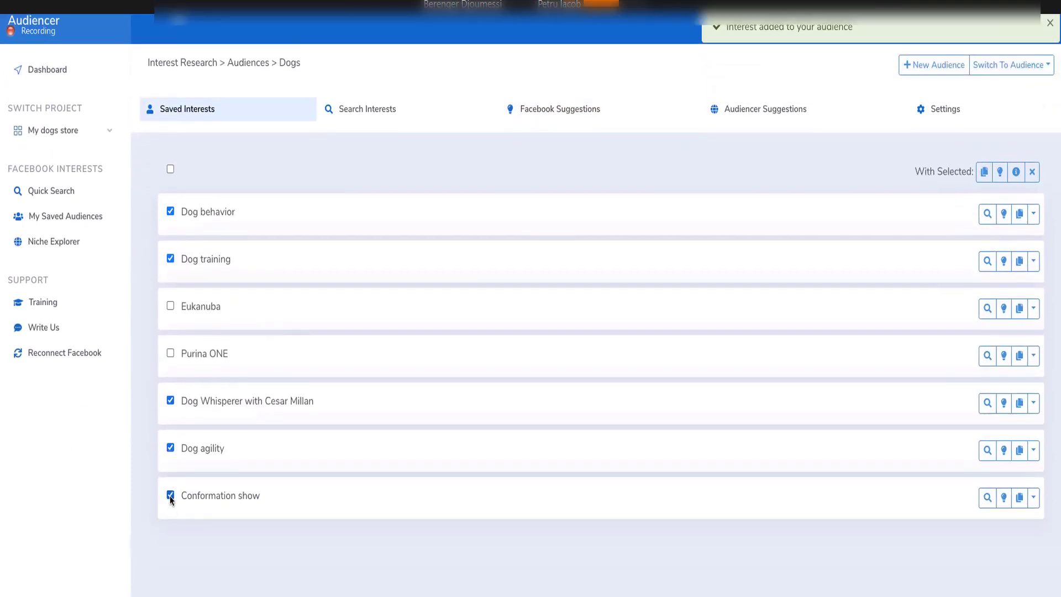
left_click(999, 172)
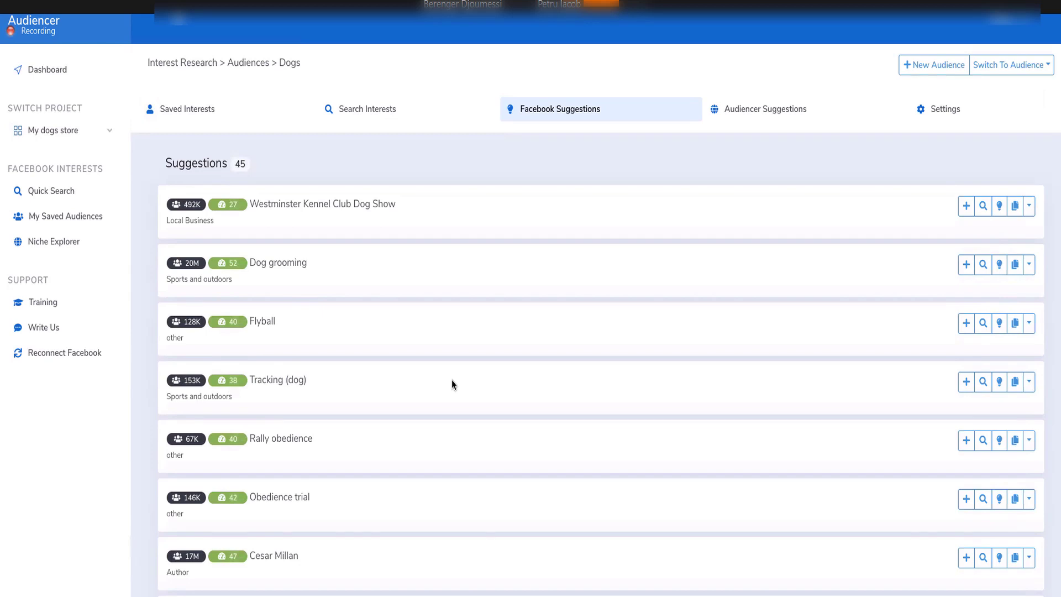
double_click(273, 324)
scroll(478, 396, "down", 3)
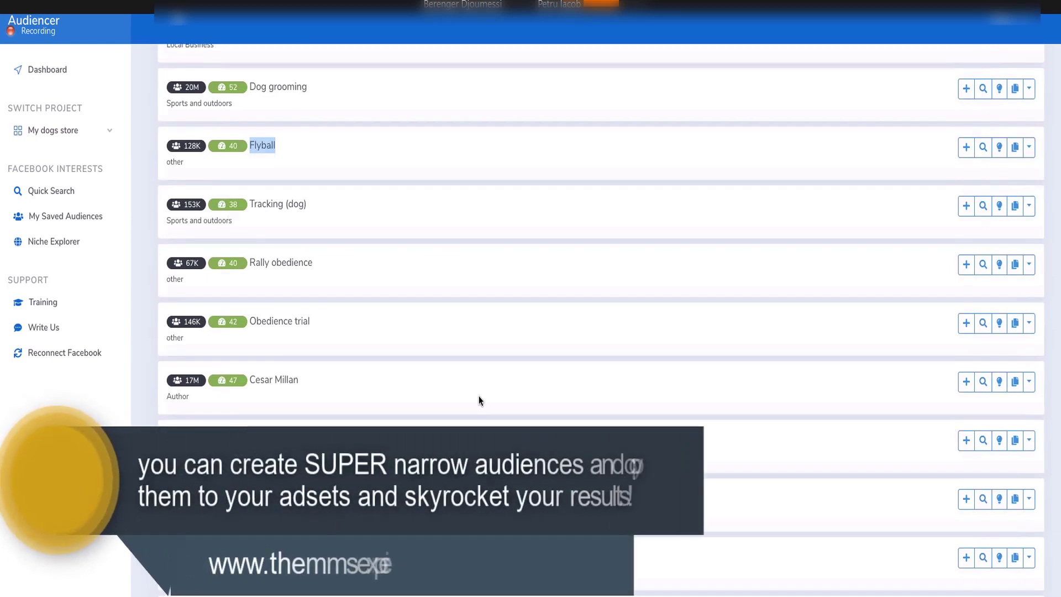
left_click_drag(264, 318, 313, 321)
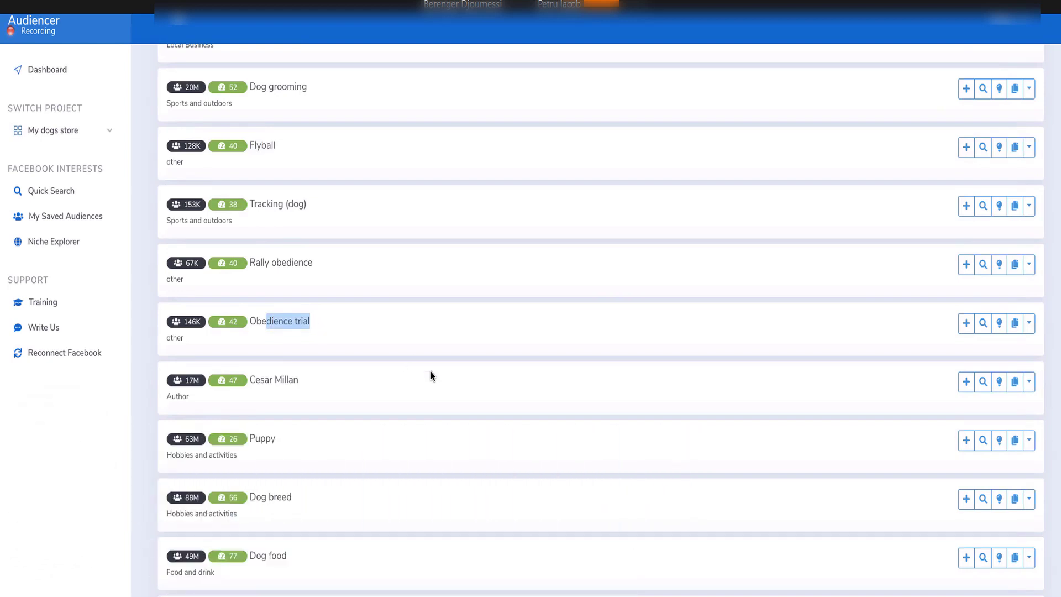
scroll(431, 377, "up", 3)
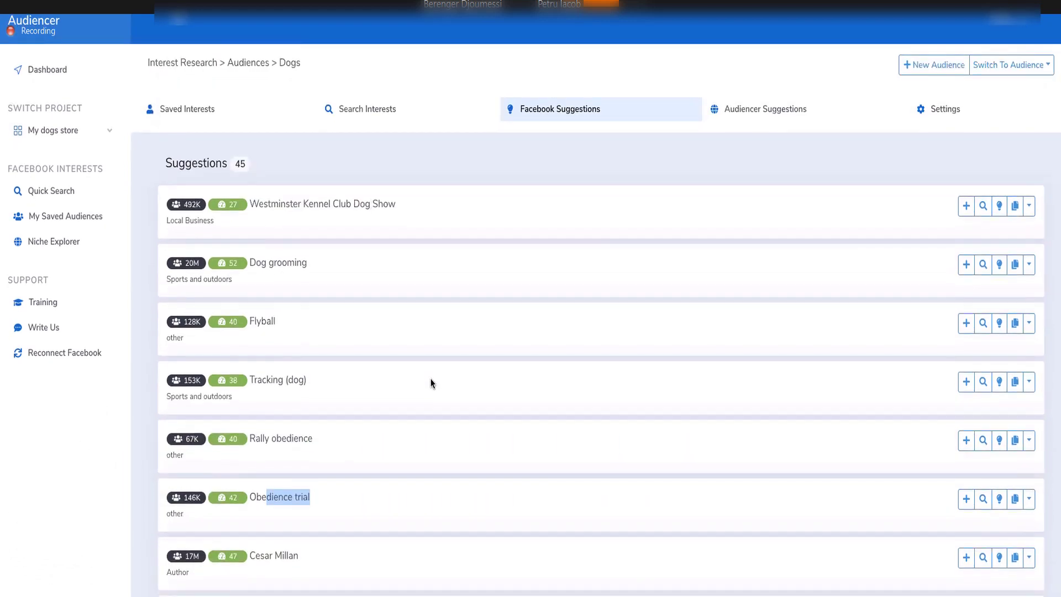
Step: Fetch Facebook suggestions for only Eukanuba and Purina ONE, browse them, and return to Saved Interests
left_click(203, 108)
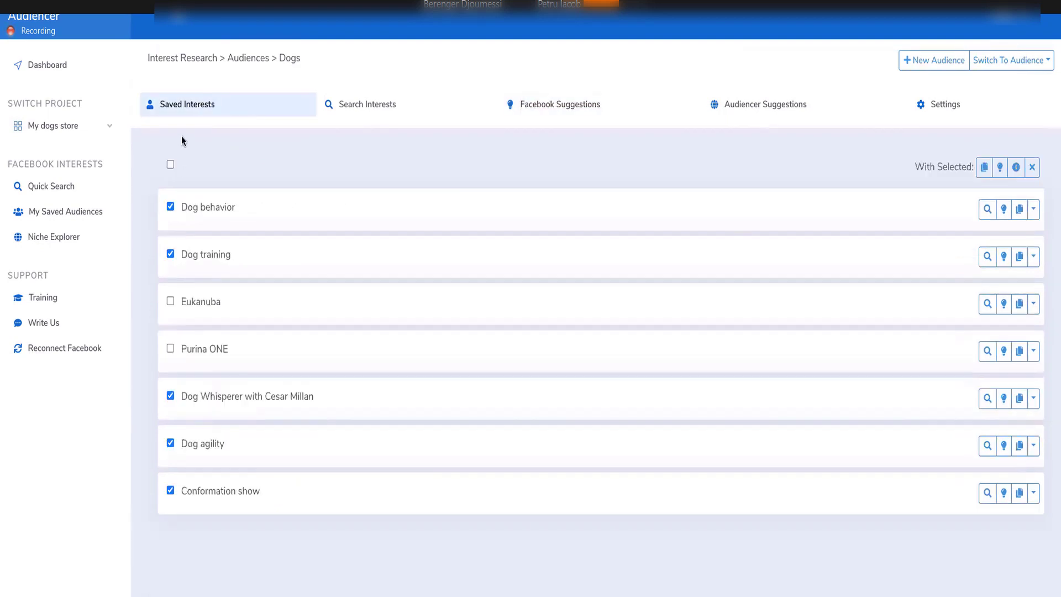
left_click(171, 165)
left_click(171, 165)
left_click(170, 302)
left_click(170, 349)
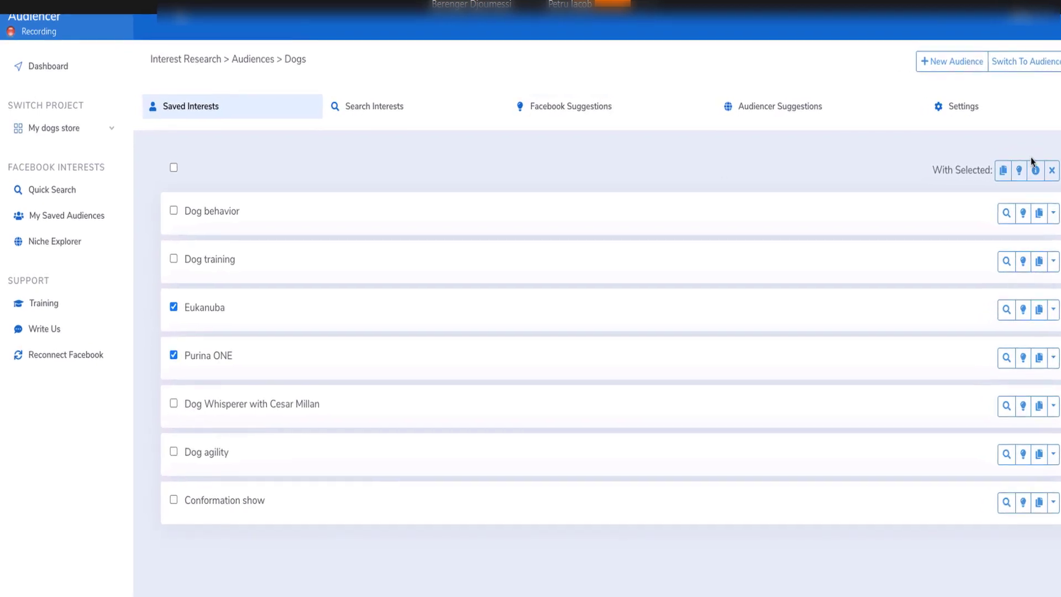
left_click(1020, 171)
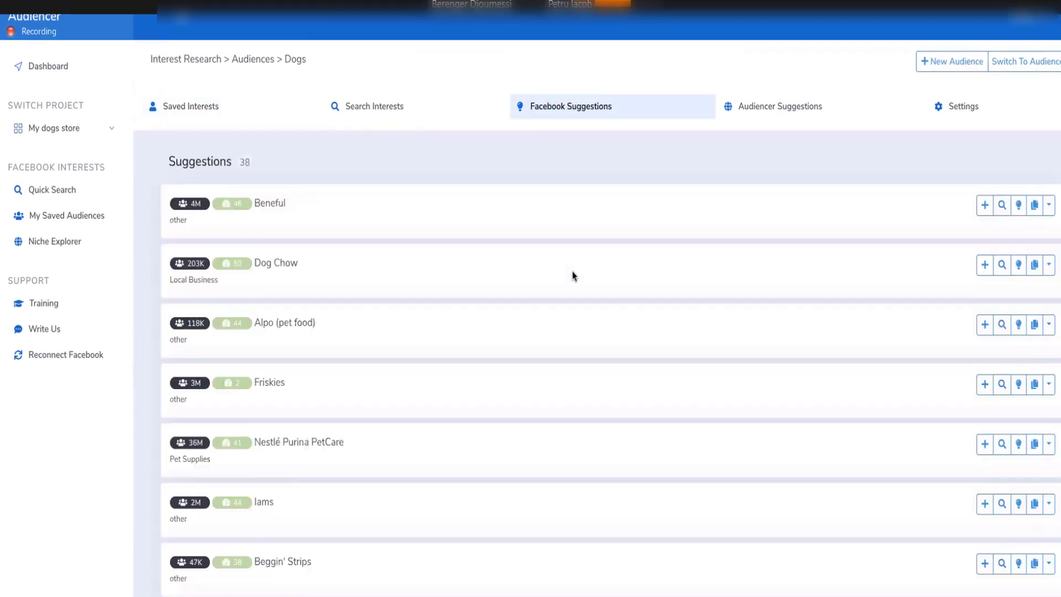
scroll(368, 229, "down", 4)
scroll(379, 218, "down", 6)
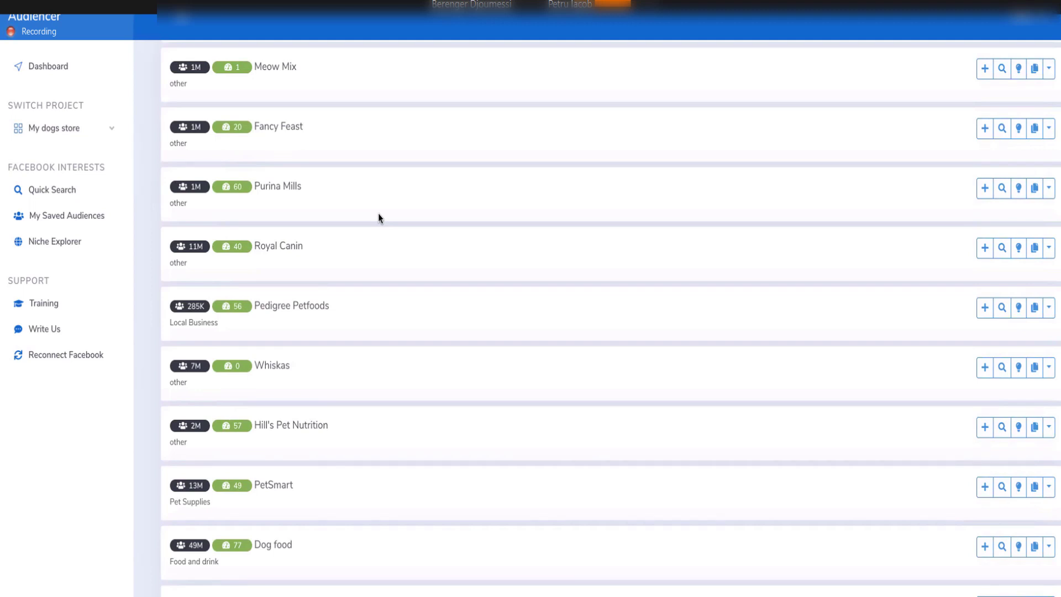
scroll(378, 213, "up", 10)
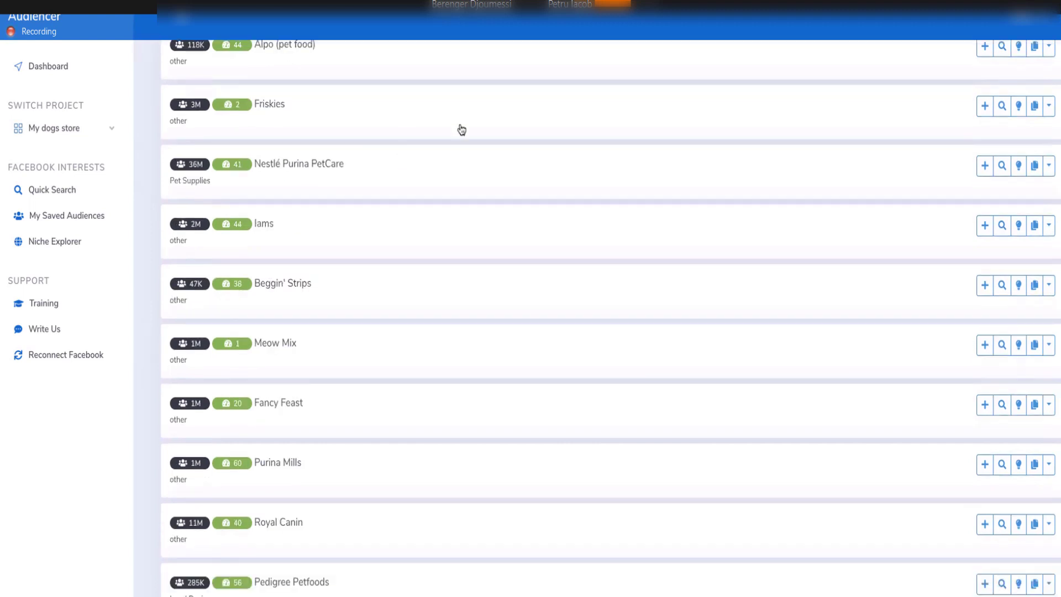
left_click(170, 109)
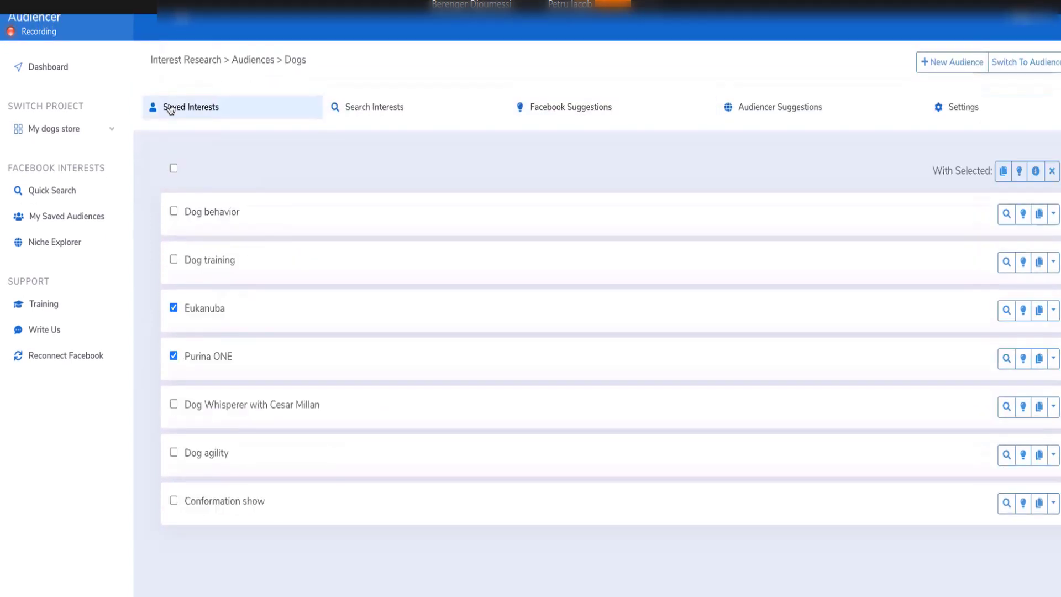
Step: Check and uncheck all seven saved interests, highlighting Dog training, Dog agility and Conformation show
left_click(173, 168)
left_click(174, 167)
left_click_drag(182, 260, 239, 263)
left_click_drag(196, 453, 225, 453)
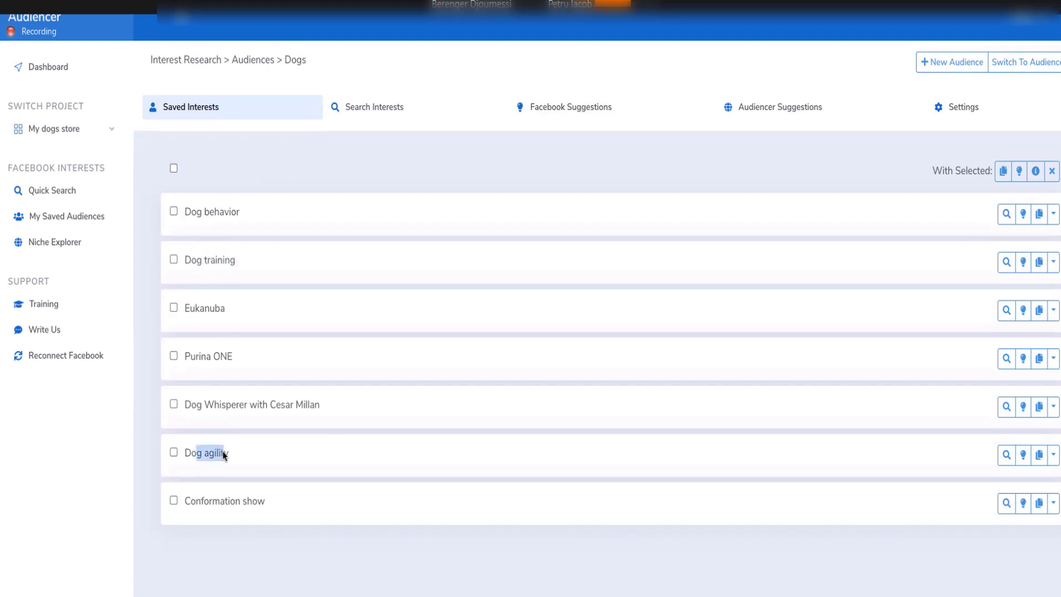
left_click_drag(184, 501, 267, 505)
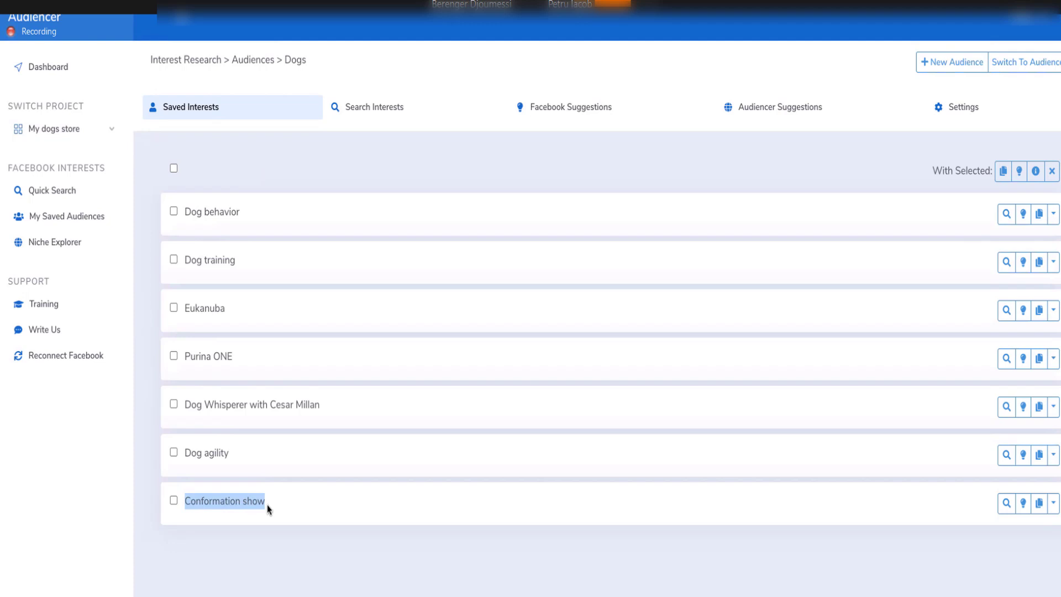
scroll(555, 155, "up", 1)
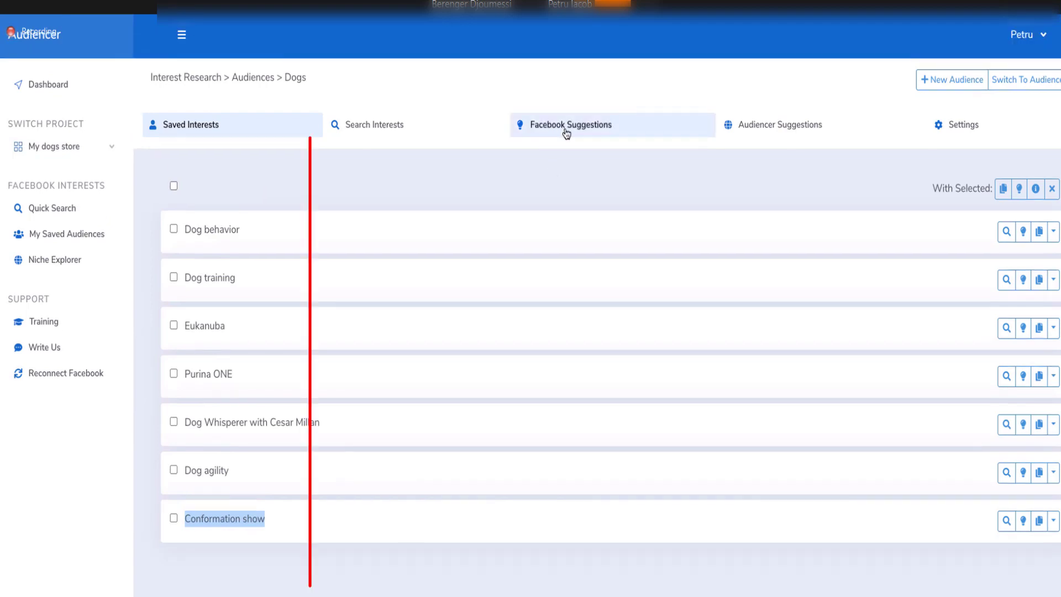
Step: Reopen the 38 Facebook suggestions and inspect Beneful's 4M worldwide audience size and name
left_click(567, 133)
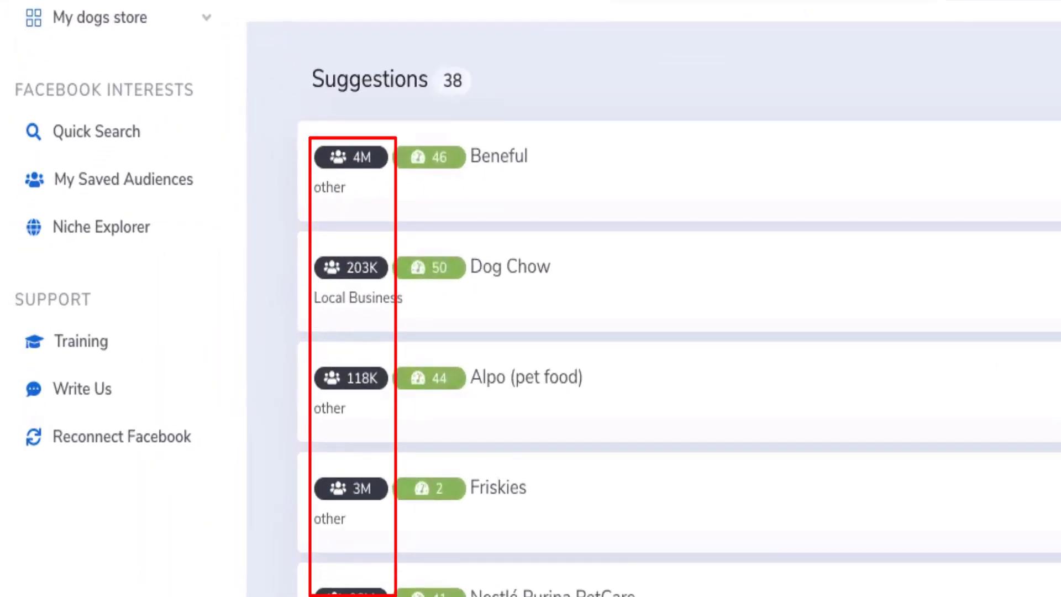
mouse_move(332, 159)
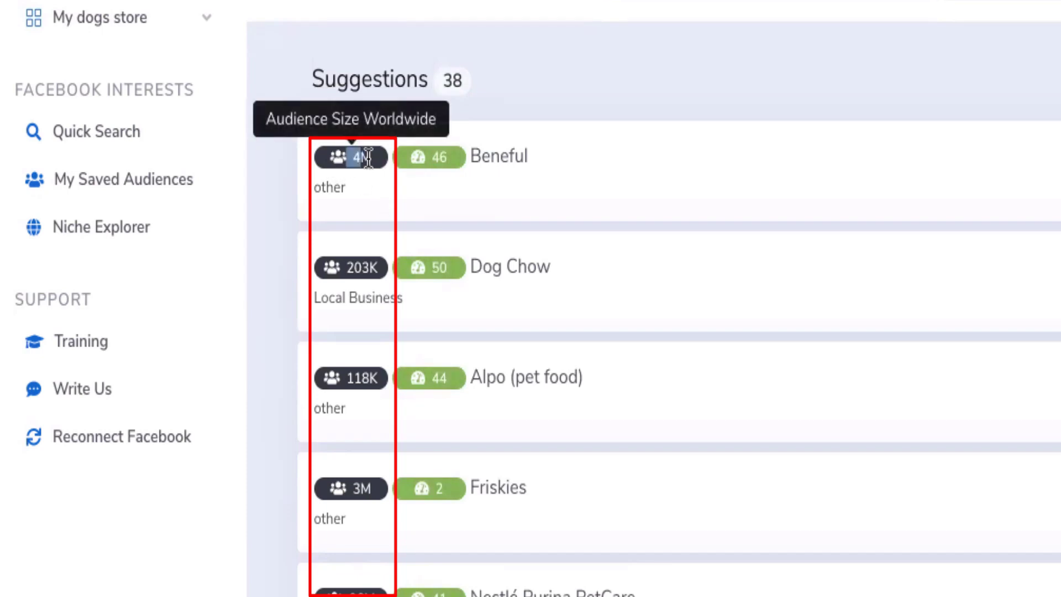
left_click(373, 158)
double_click(366, 158)
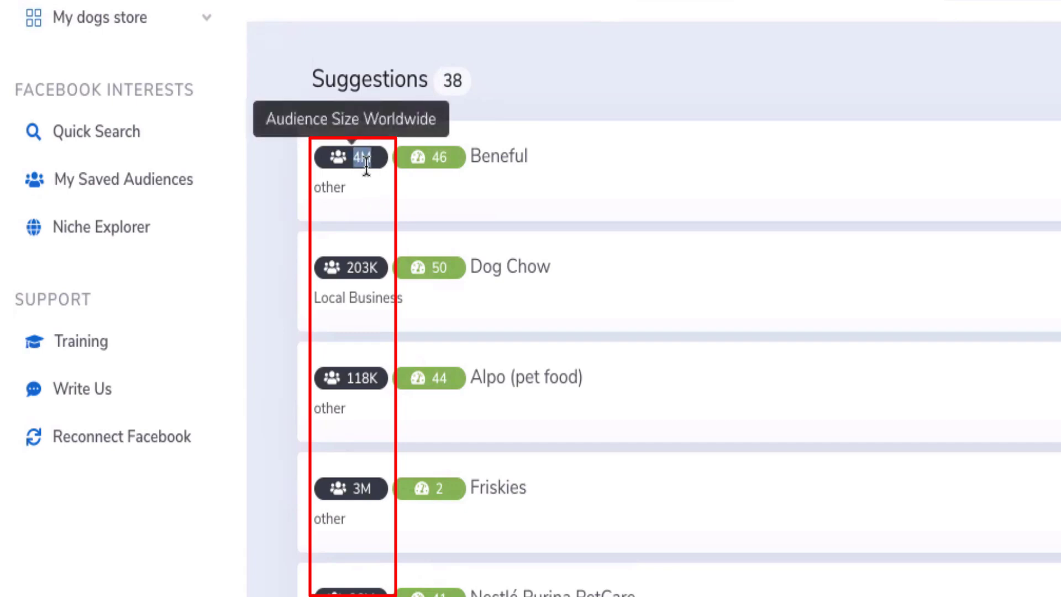
left_click(366, 157)
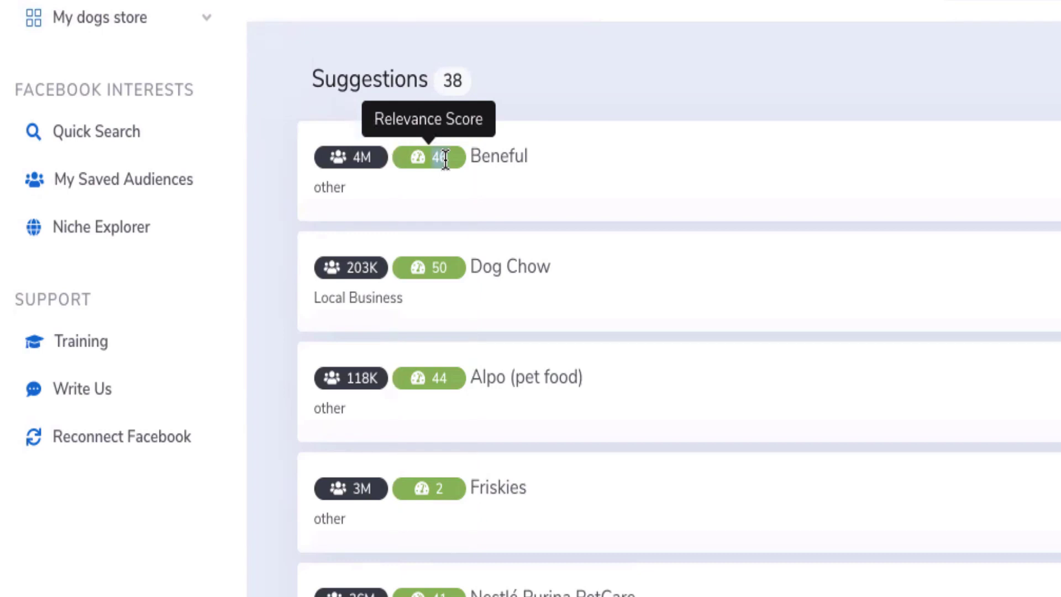
double_click(495, 156)
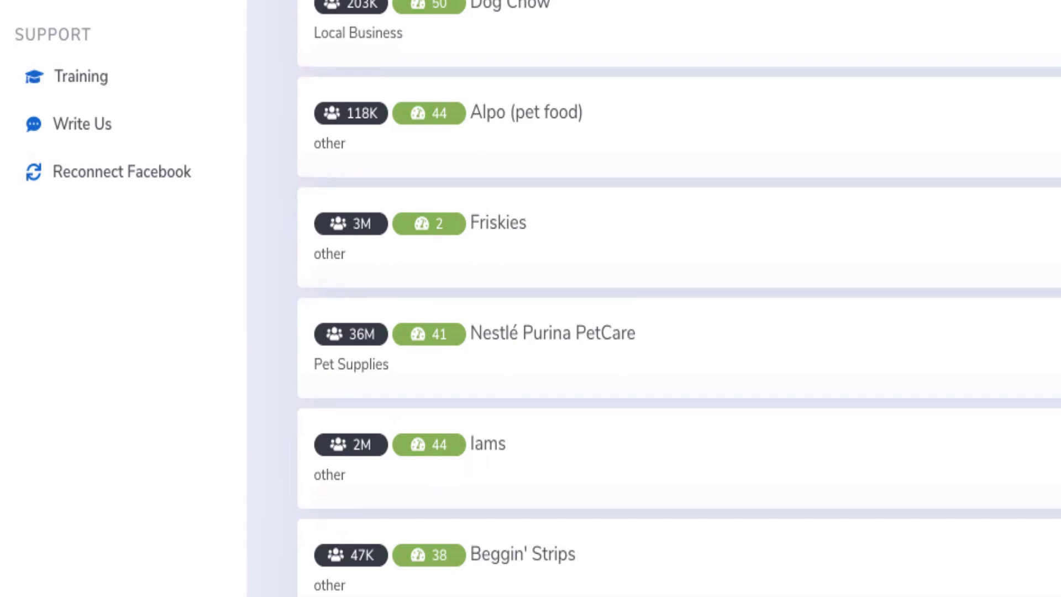
scroll(386, 36, "up", 8)
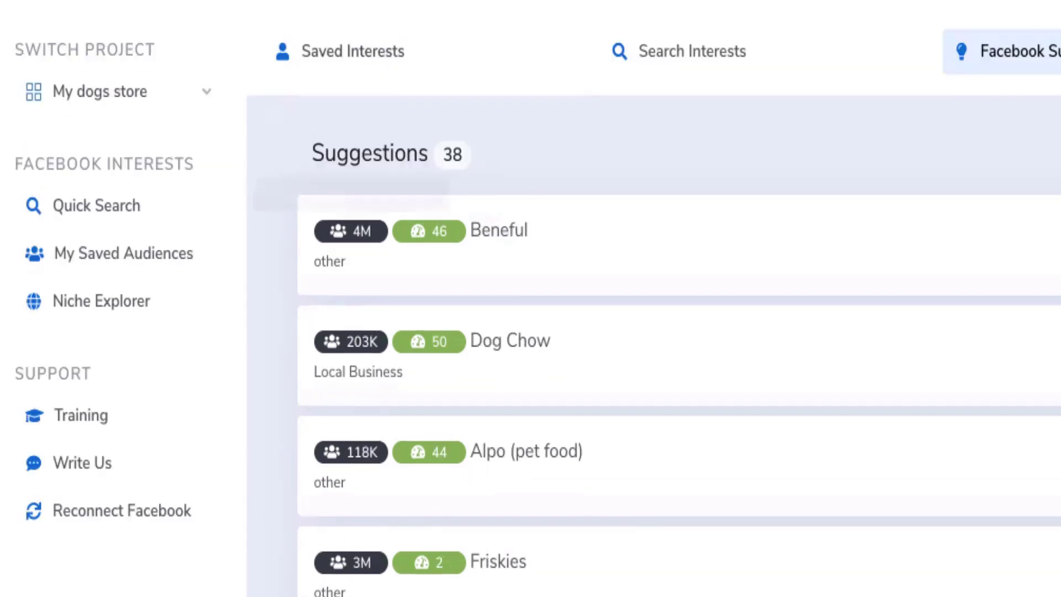
scroll(793, 592, "down", 5)
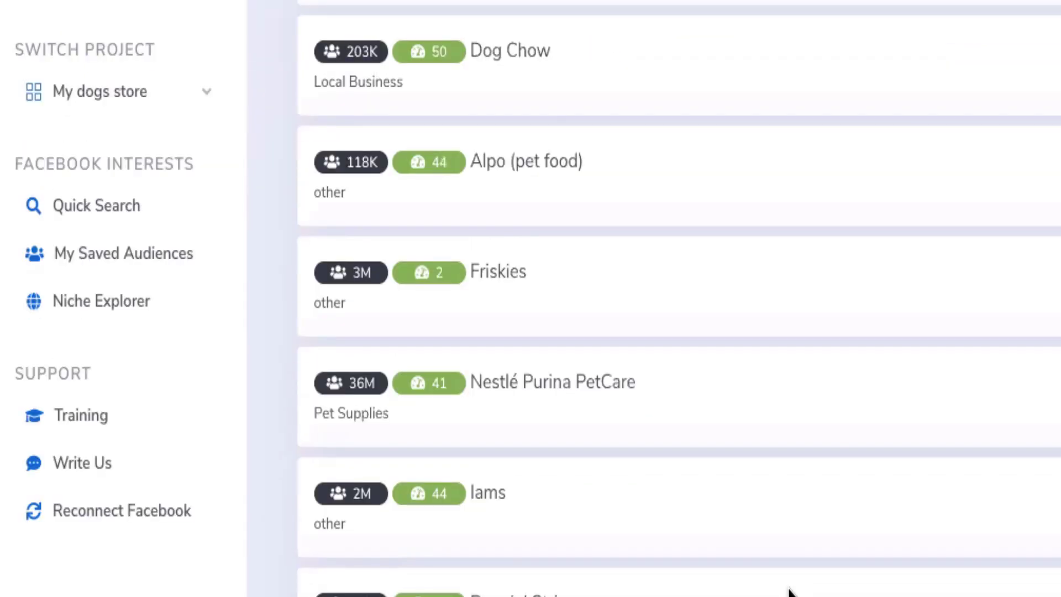
scroll(783, 588, "up", 5)
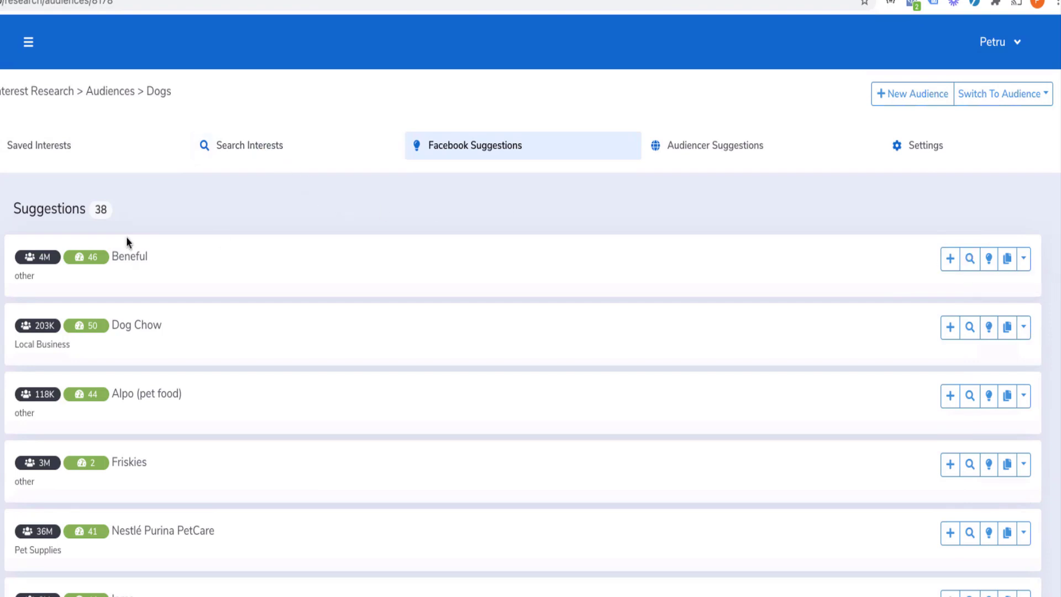
Step: Copy the Dog Chow suggestion name and run an interest search for it
double_click(129, 255)
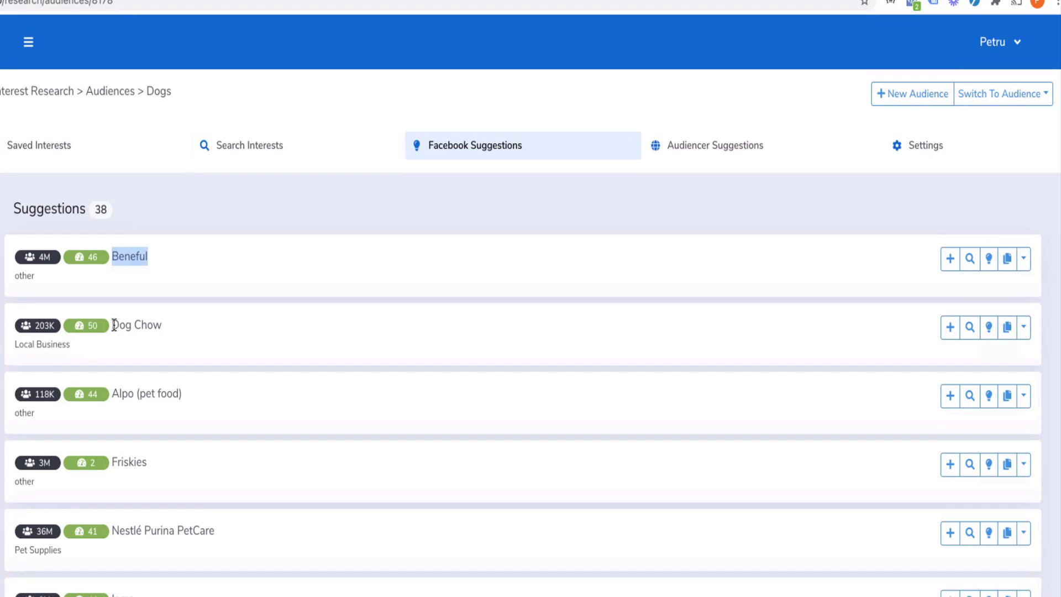
left_click_drag(113, 324, 177, 331)
key("ctrl+c")
left_click(249, 148)
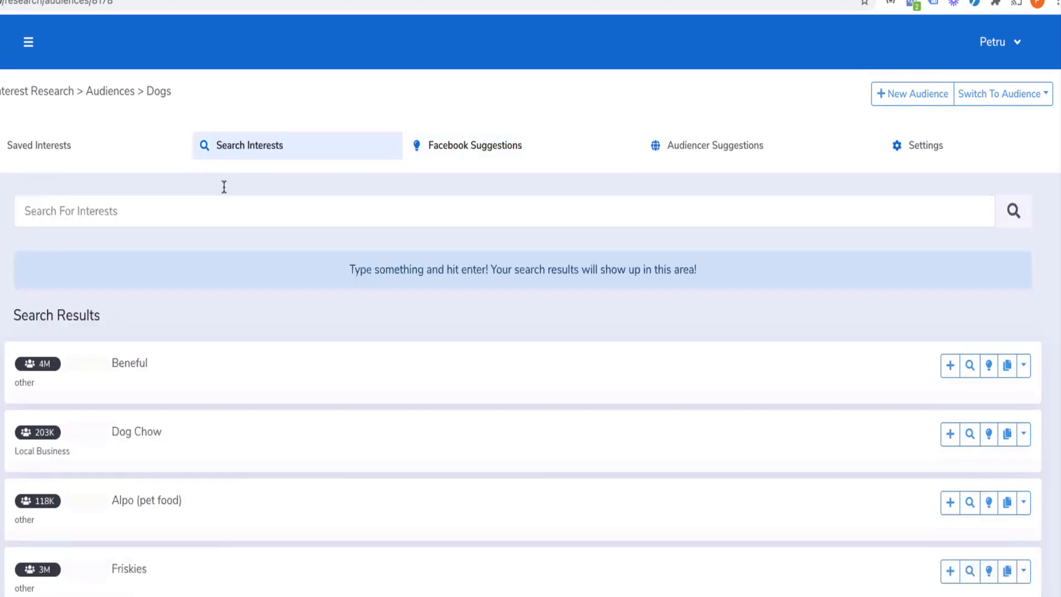
left_click(172, 221)
key("ctrl+v")
key("Return")
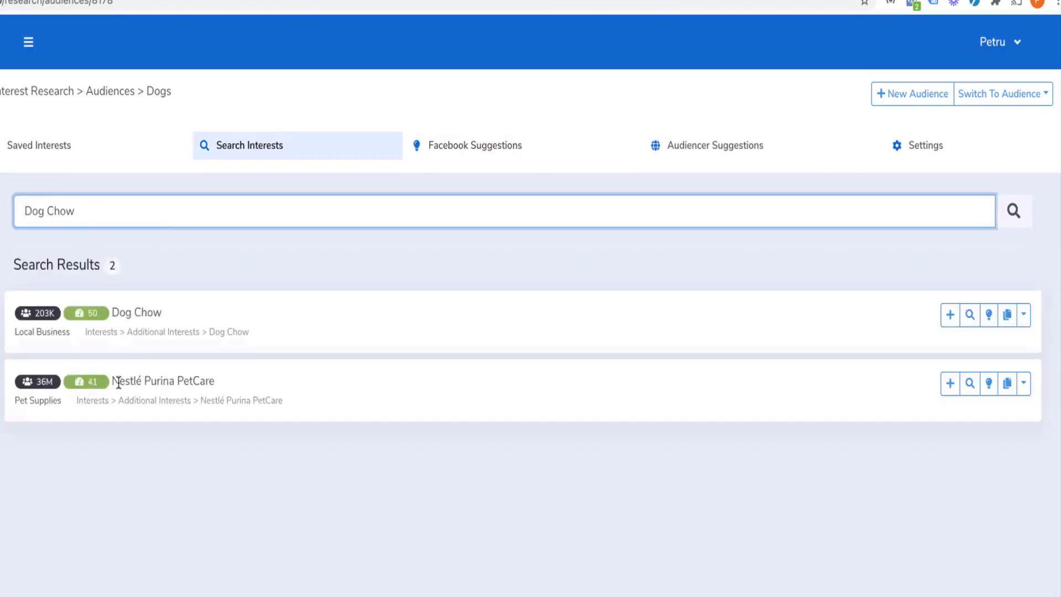
Step: Look up the Nestlé Purina PetCare result on its own
left_click_drag(120, 381, 206, 381)
left_click(967, 381)
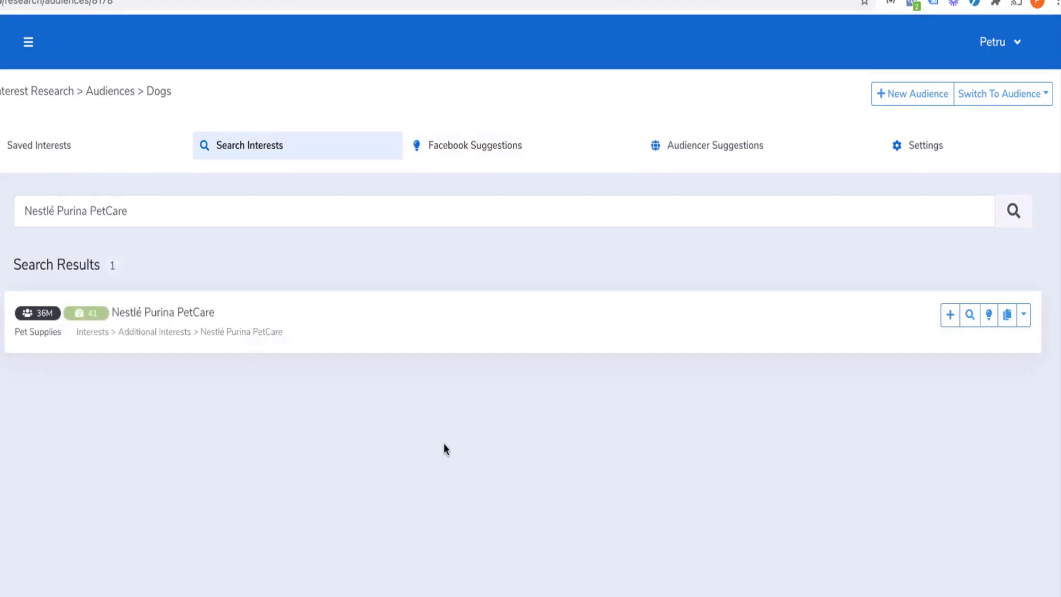
left_click_drag(230, 311, 139, 305)
left_click(140, 306)
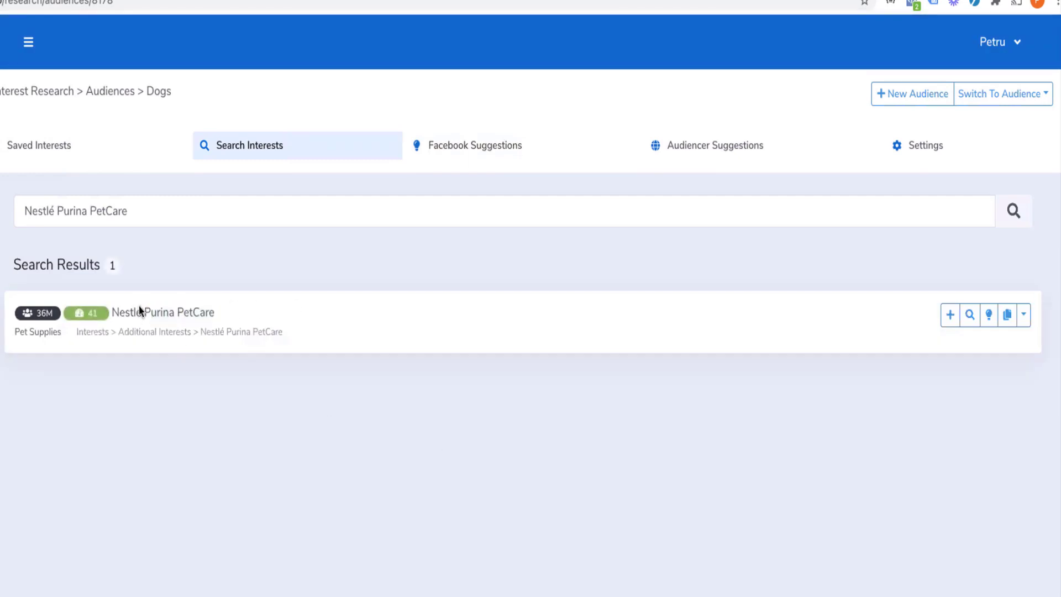
Step: Replace the search term with 'dog', run it, and return to the saved interests
triple_click(104, 209)
type("dog")
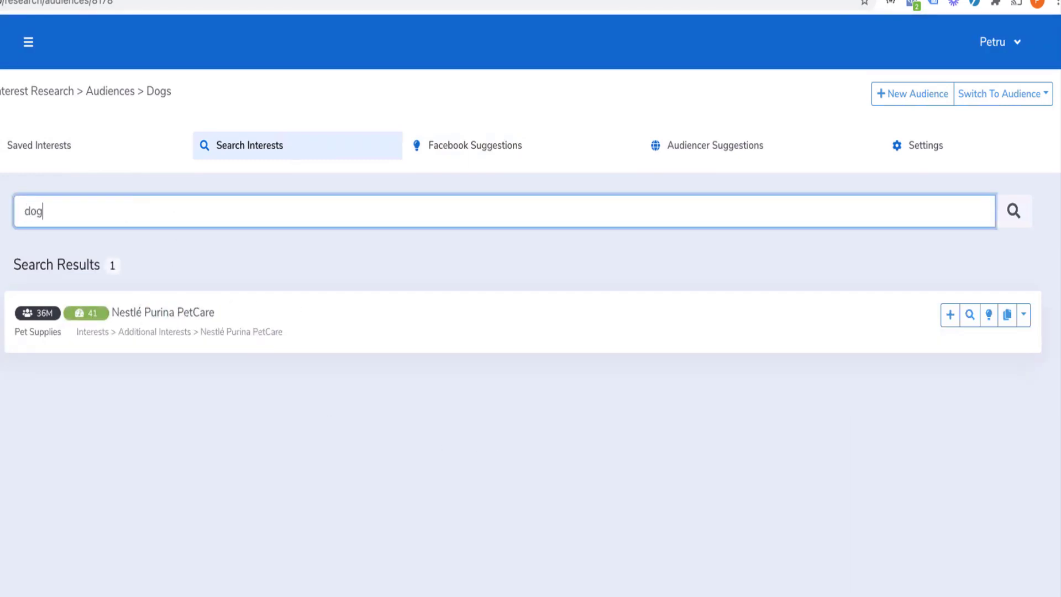
key("Return")
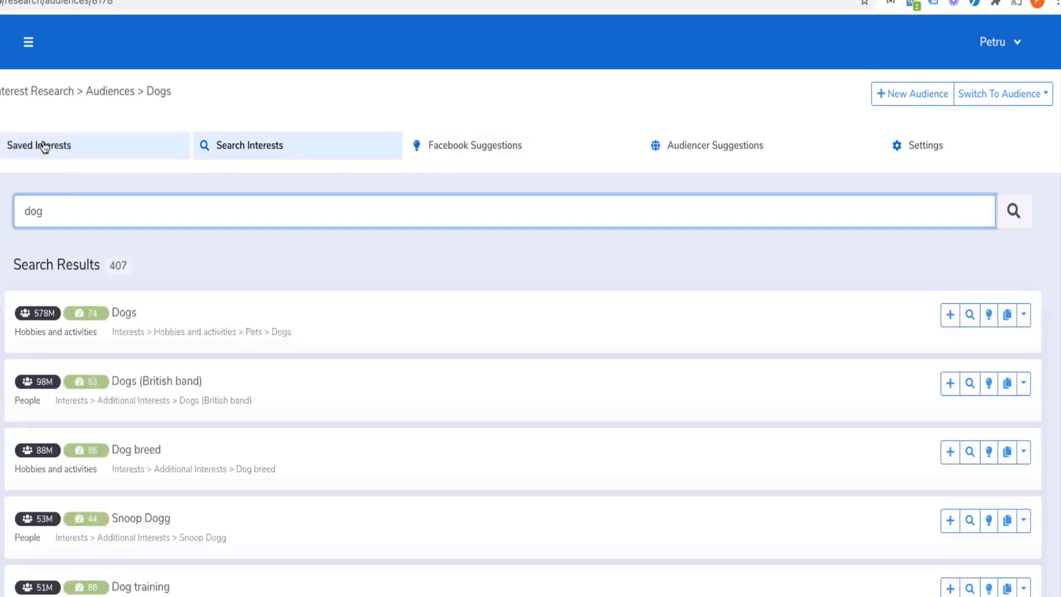
left_click(43, 146)
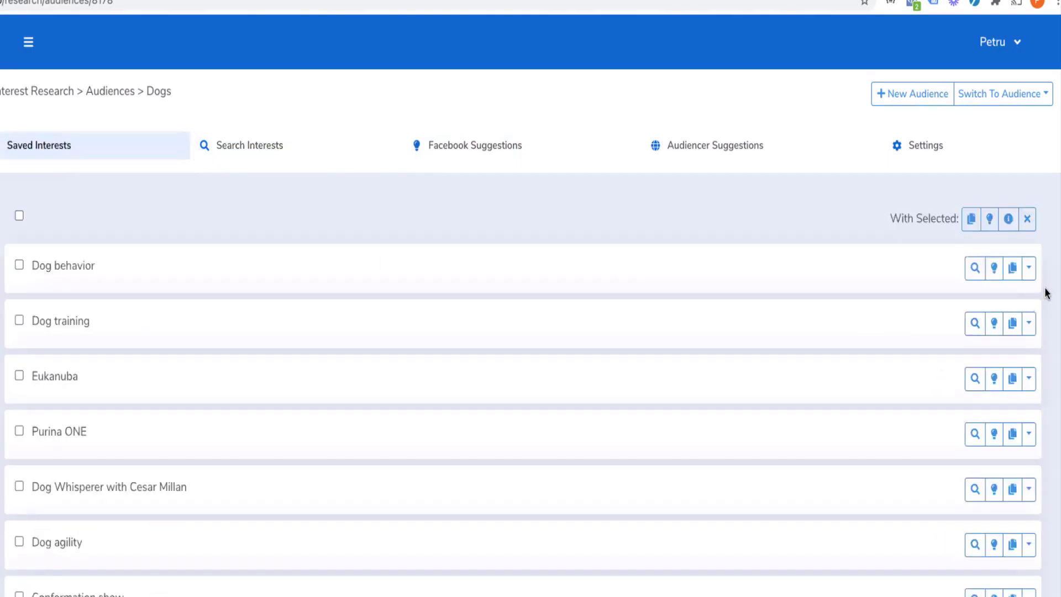
Step: Open the extra-actions menu on the saved Eukanuba interest, then dismiss it
scroll(66, 558, "down", 3)
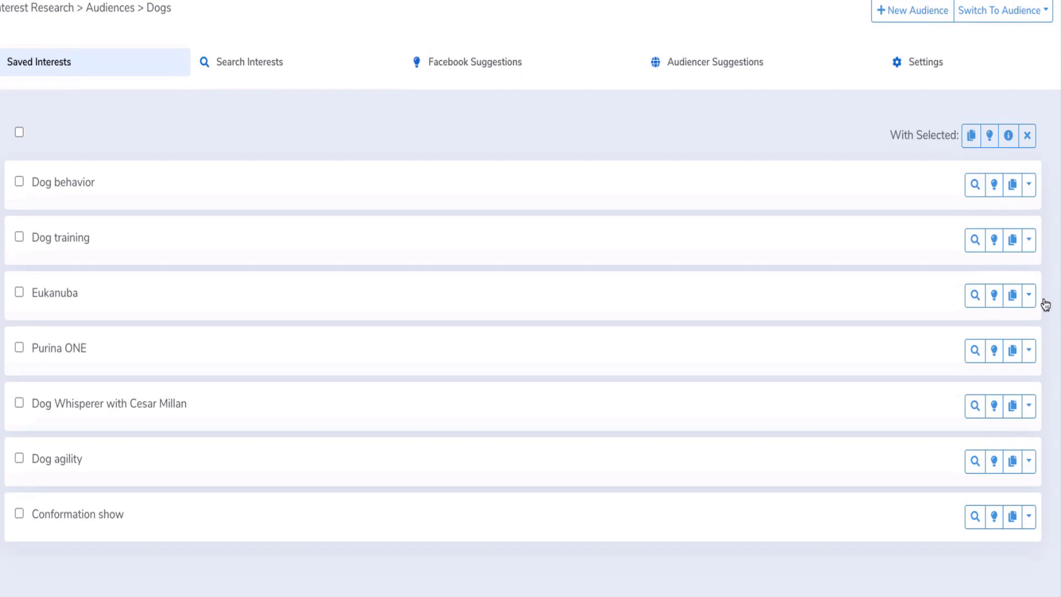
left_click(1028, 294)
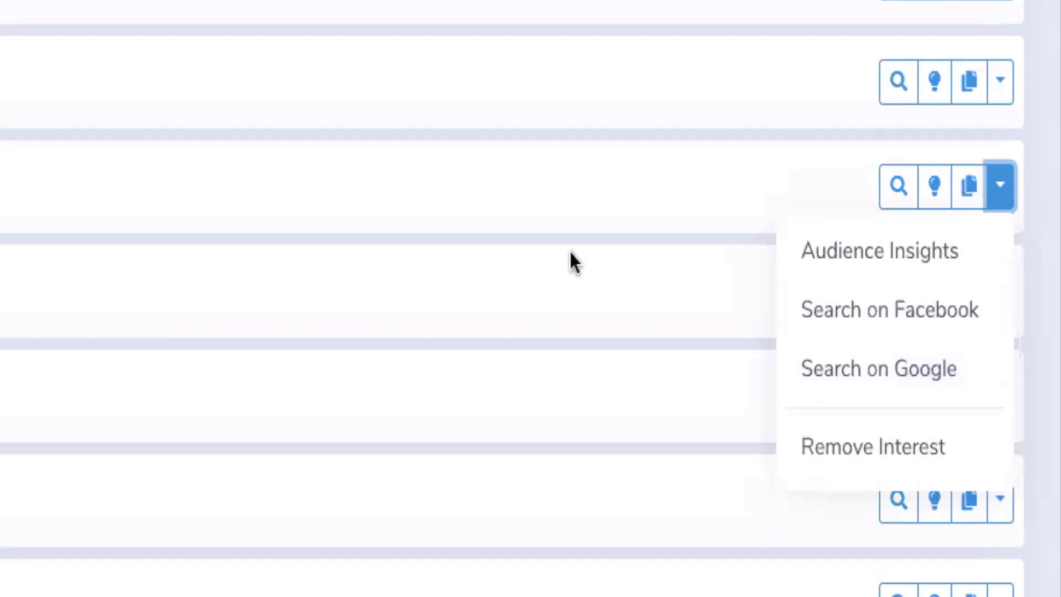
key("Escape")
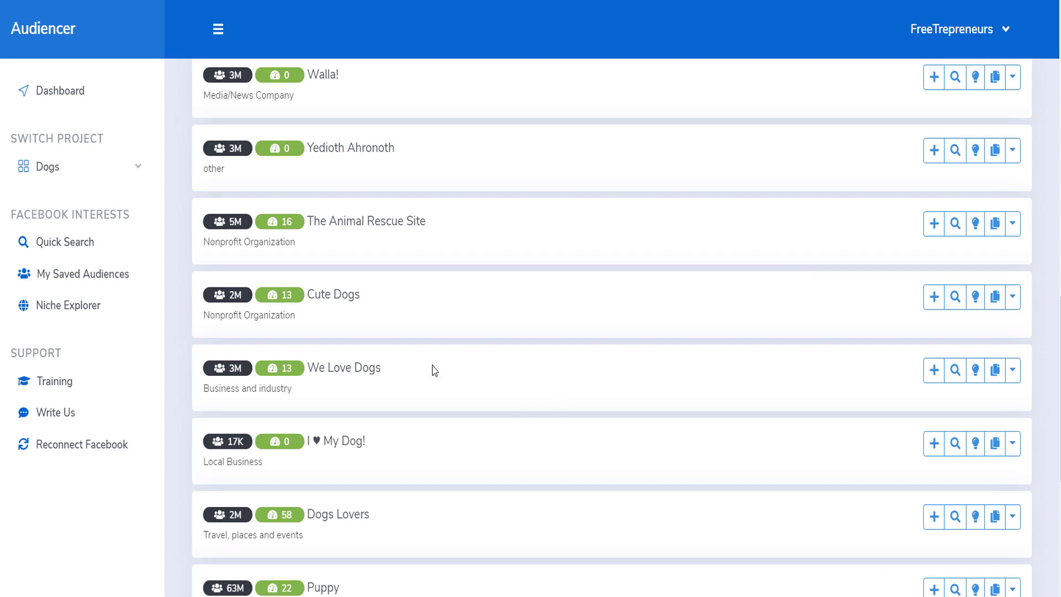
Step: Browse the suggested dog interests, then run a Google search for The Animal Rescue Site
scroll(766, 216, "up", 4)
scroll(766, 216, "up", 5)
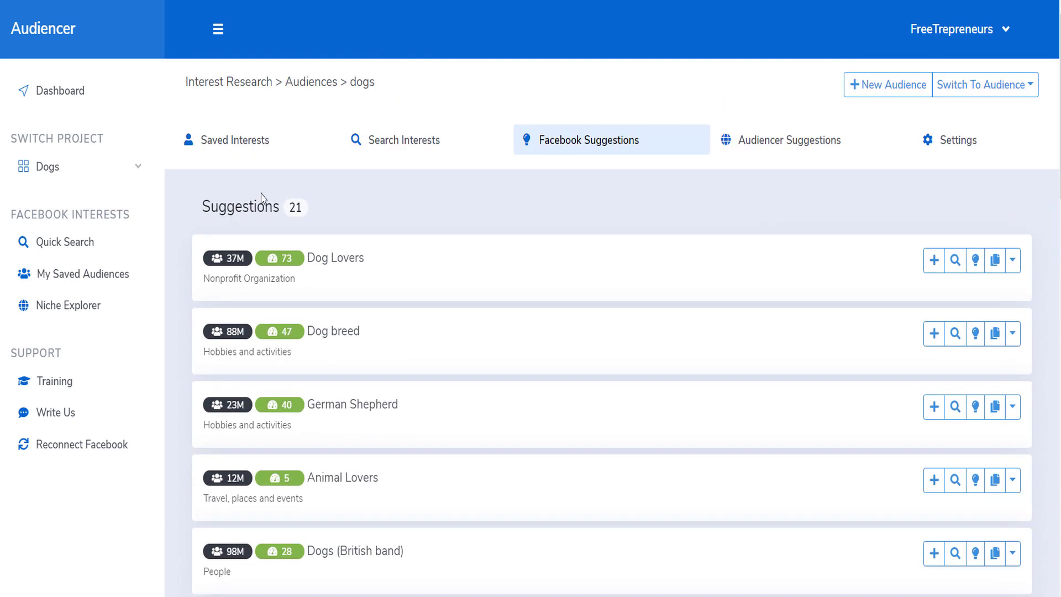
scroll(516, 296, "down", 9)
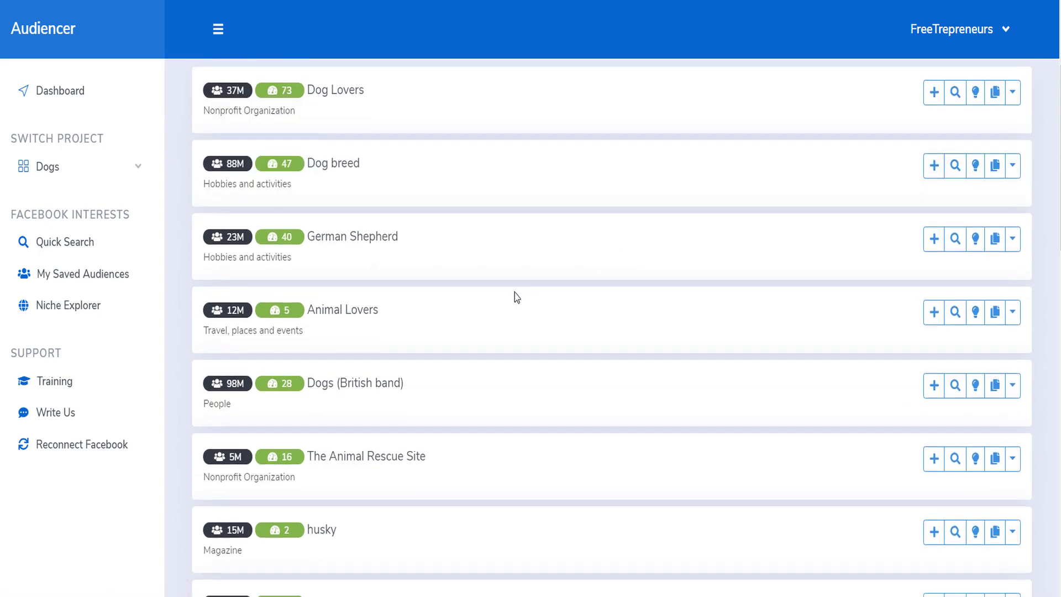
scroll(426, 346, "down", 3)
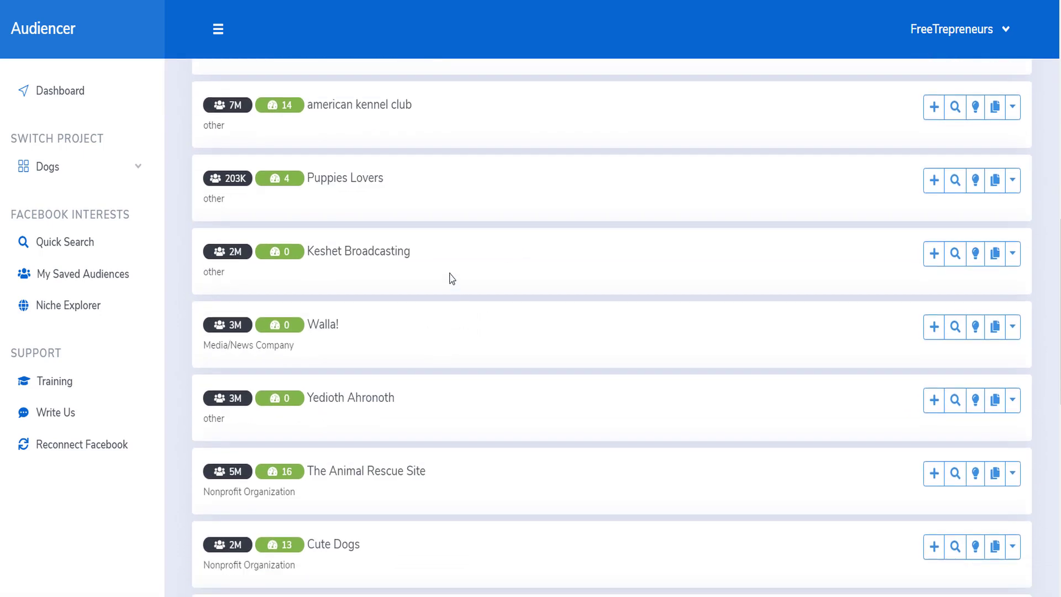
left_click_drag(429, 108, 315, 96)
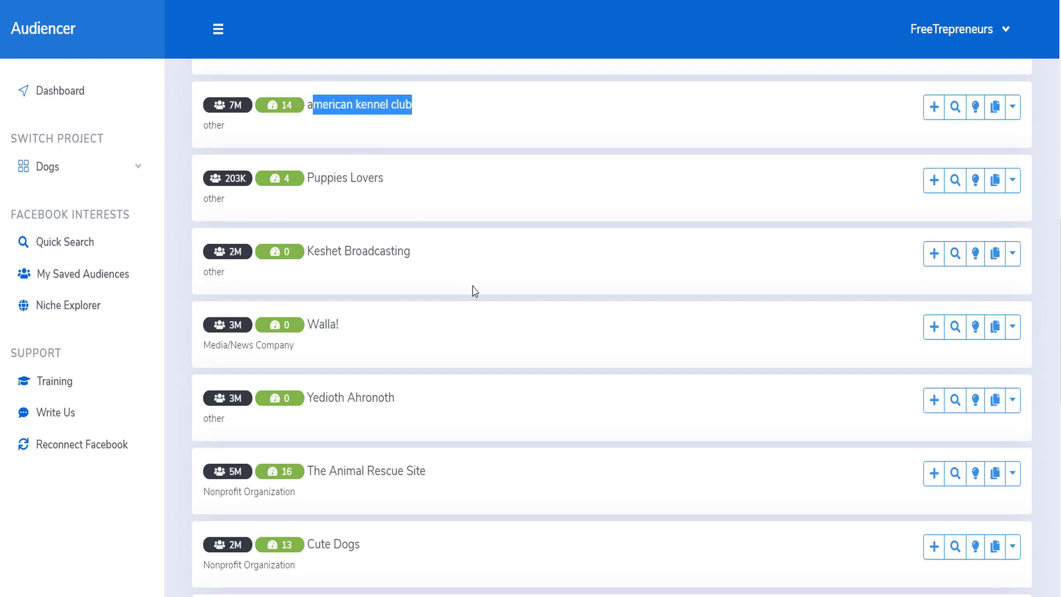
scroll(474, 289, "down", 3)
left_click_drag(457, 307, 308, 302)
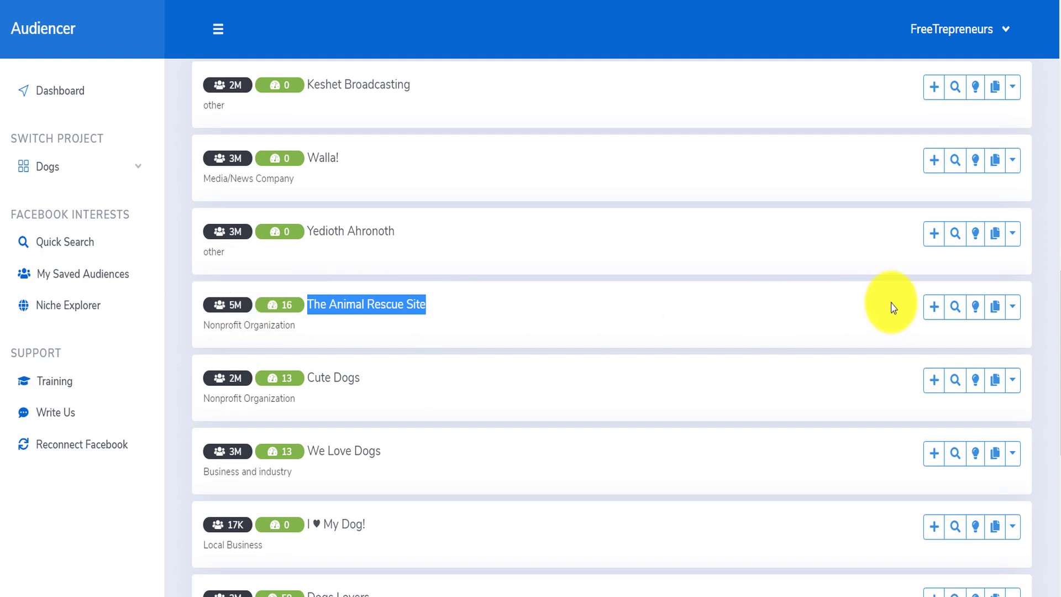
left_click(1013, 306)
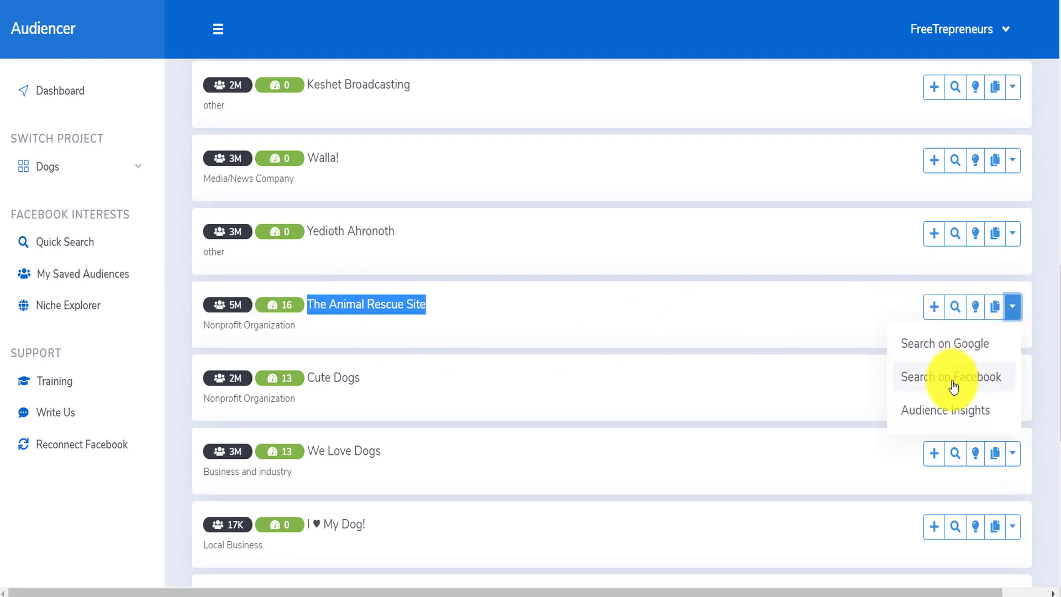
left_click(966, 354)
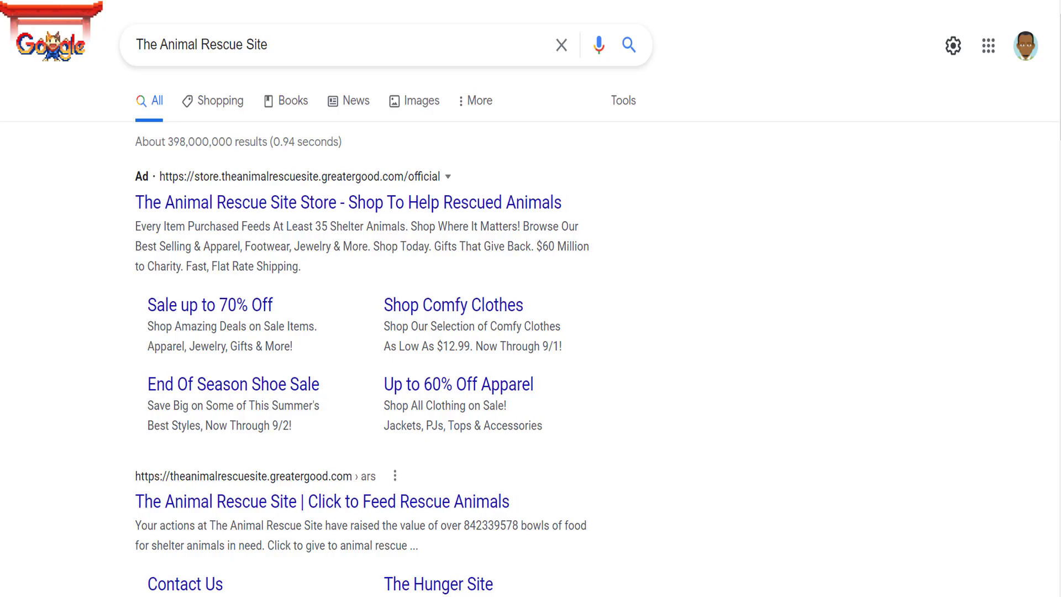
Step: Scroll The Animal Rescue Site results and highlight the second result's title and description
scroll(131, 343, "down", 3)
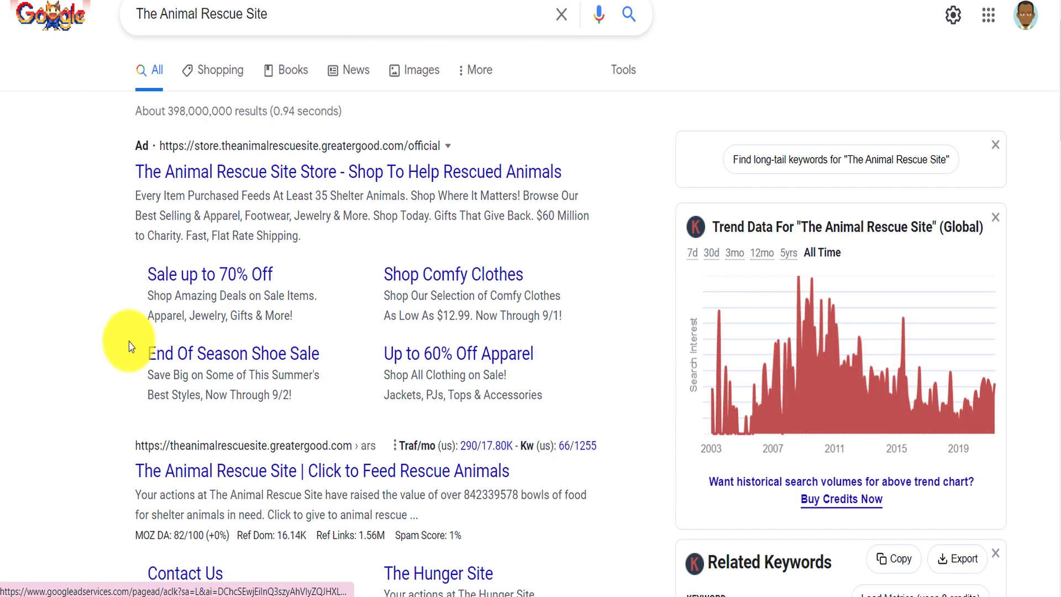
left_click_drag(131, 332, 279, 326)
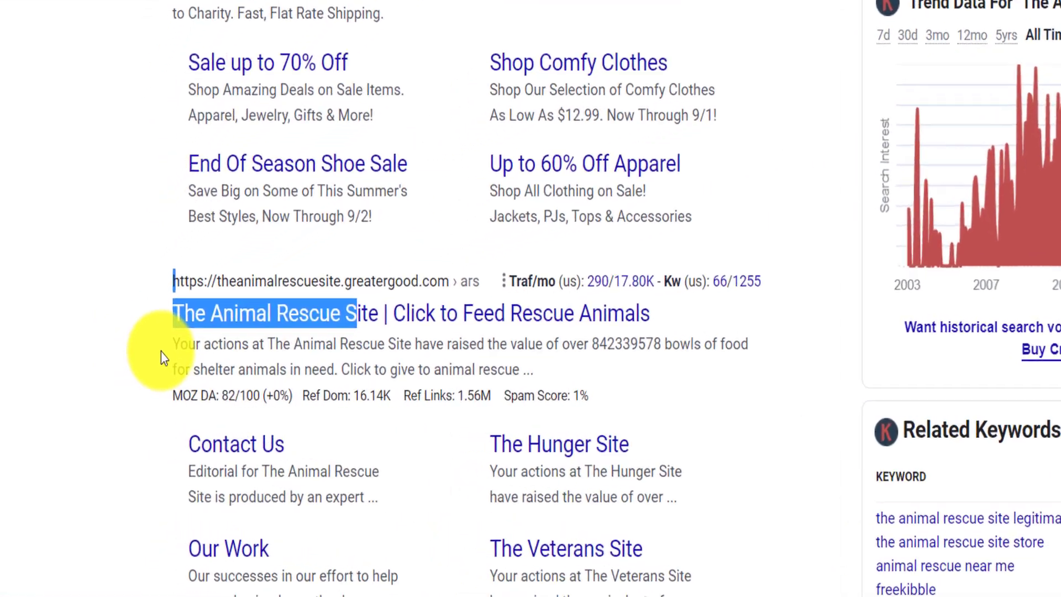
left_click_drag(128, 358, 485, 358)
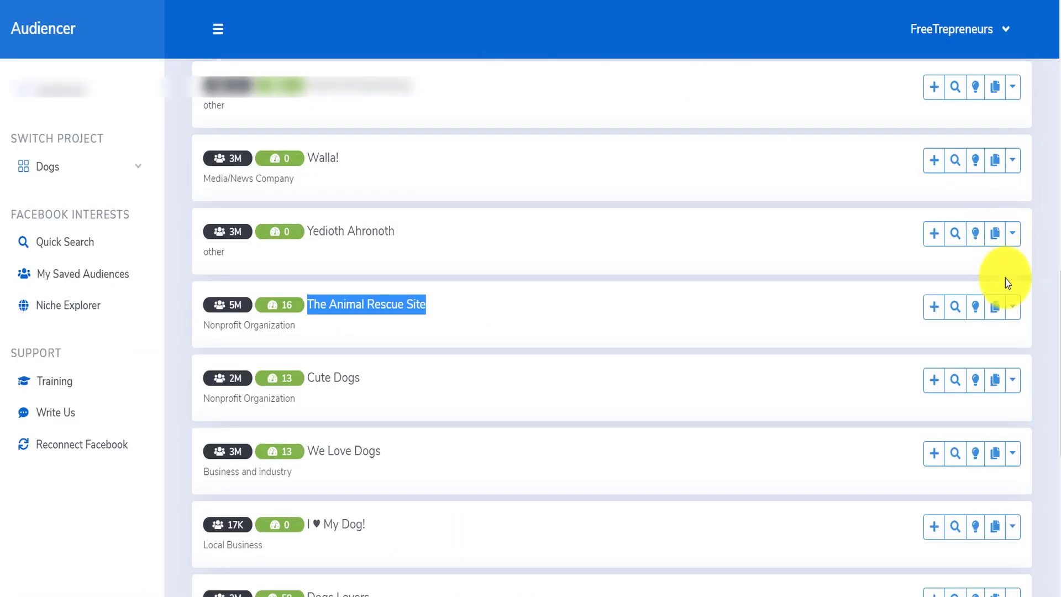
Step: Search Facebook for The Animal Rescue Site and browse its GreaterGood page
left_click(1013, 303)
left_click(976, 363)
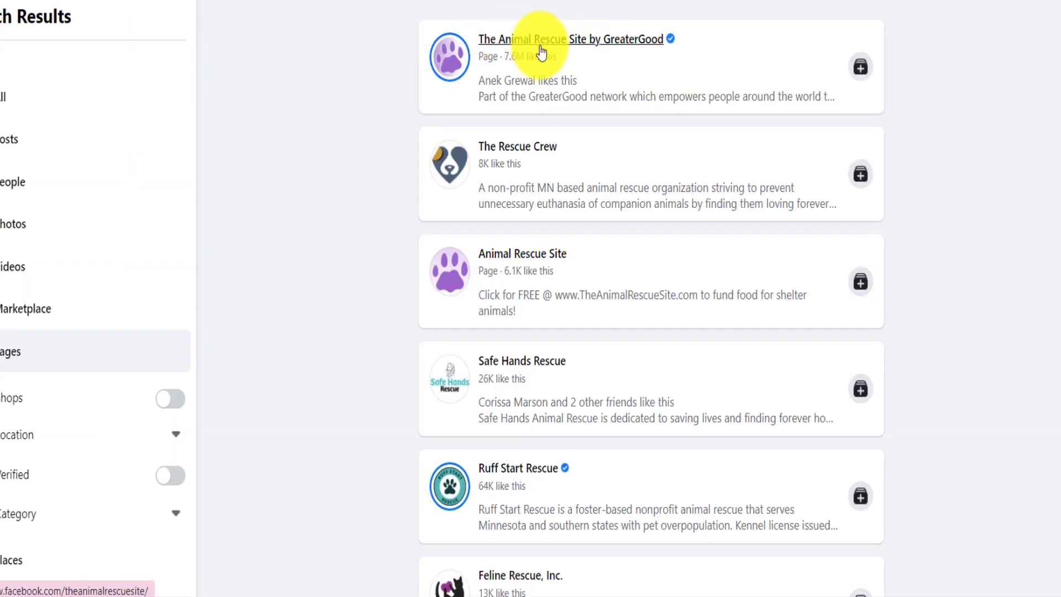
left_click(516, 35)
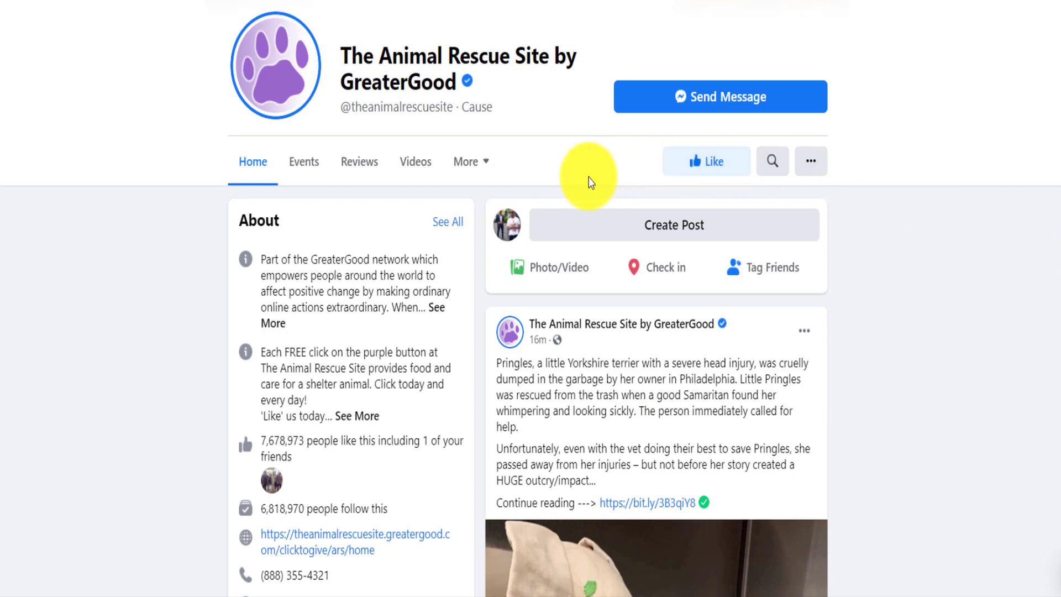
scroll(592, 174, "down", 2)
scroll(581, 174, "up", 3)
scroll(629, 188, "down", 5)
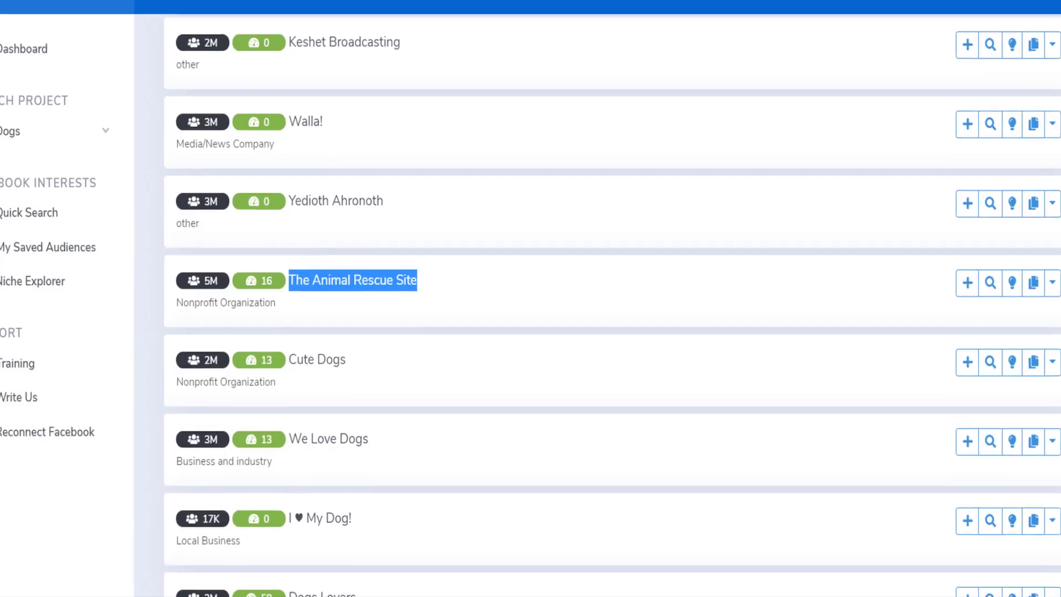
Step: Find Purina Mills in the suggestions and run a Facebook search for it
scroll(661, 326, "down", 3)
scroll(663, 328, "down", 3)
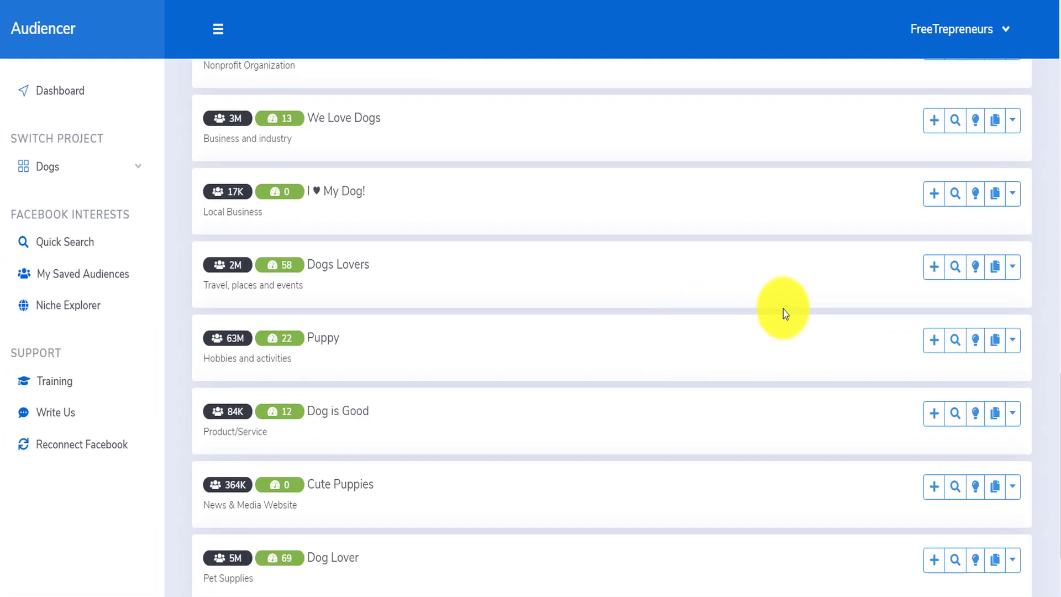
left_click_drag(365, 250, 310, 252)
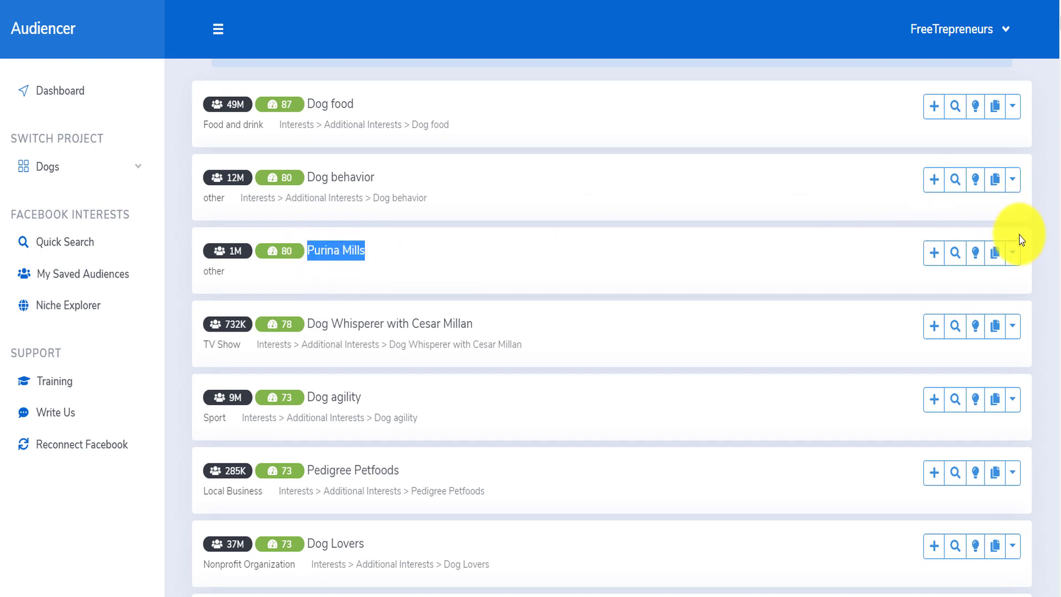
left_click(1012, 253)
left_click(948, 321)
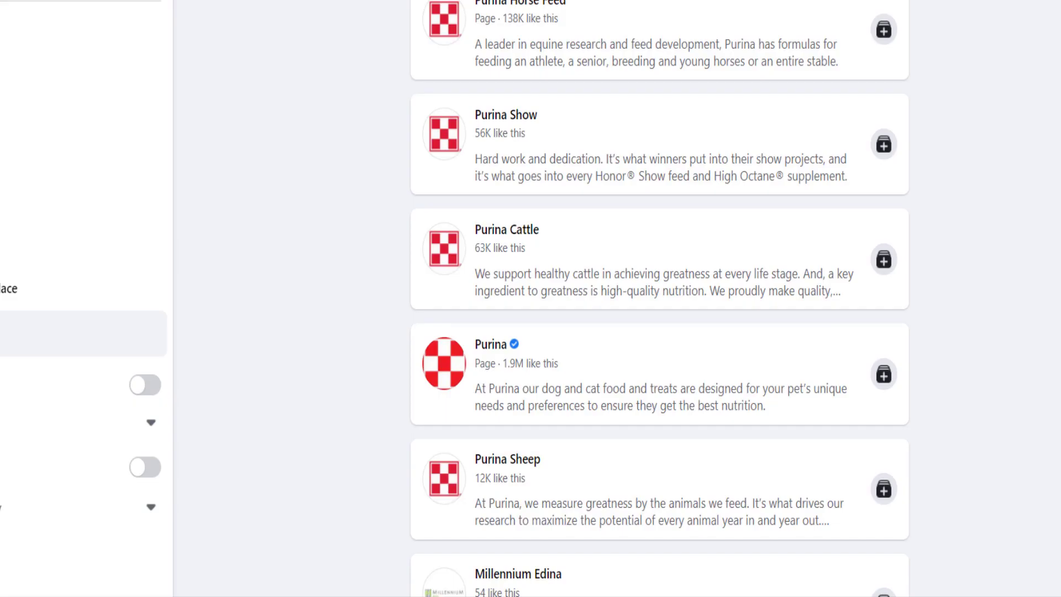
Step: Open Purina's Facebook page and highlight its 1,911,982 likes and 'dog and cat food' description
scroll(516, 294, "down", 2)
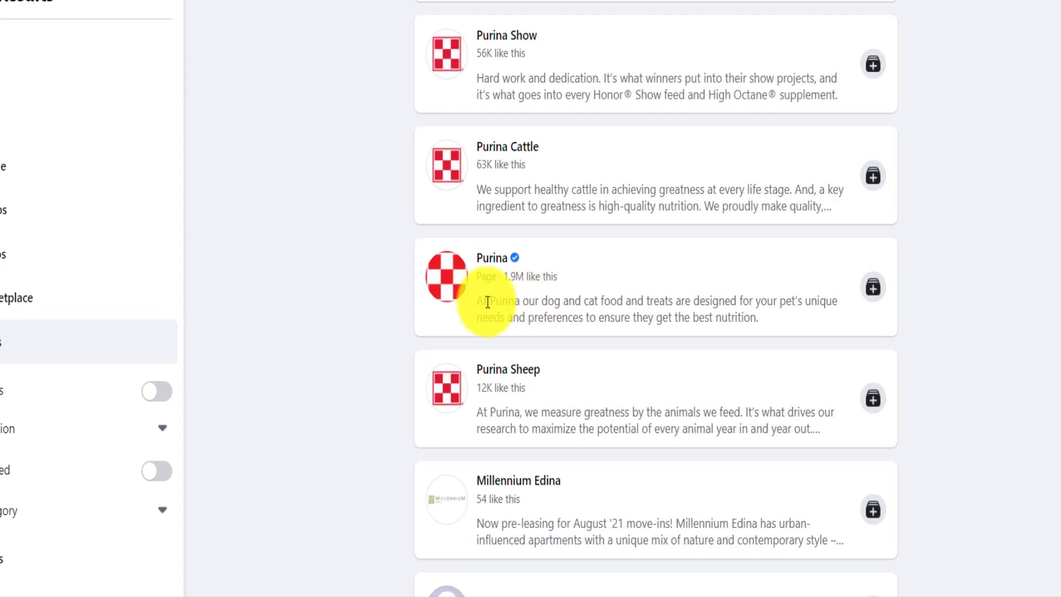
left_click_drag(481, 300, 817, 301)
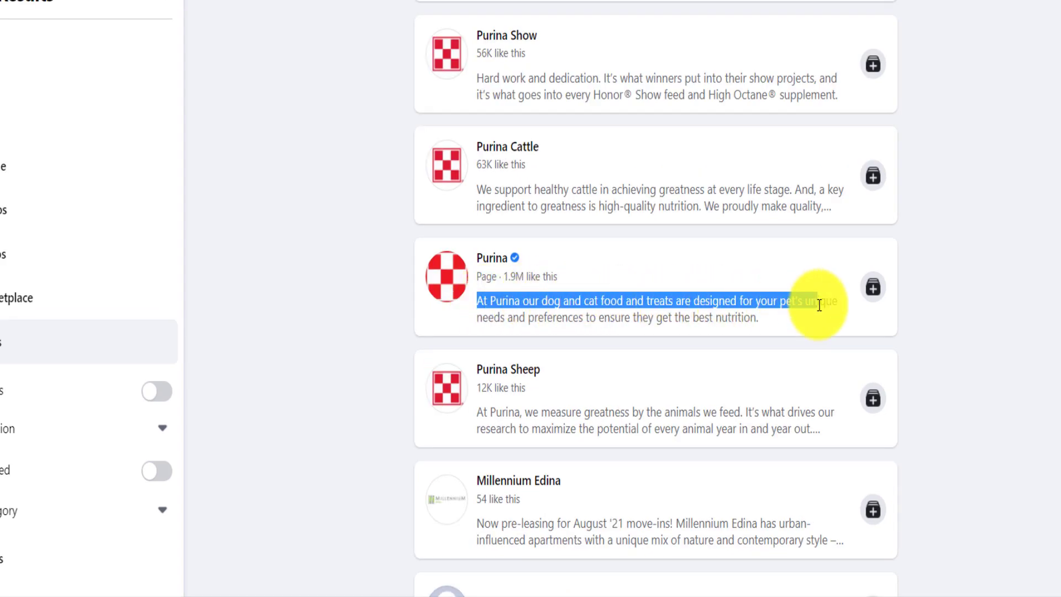
mouse_move(489, 264)
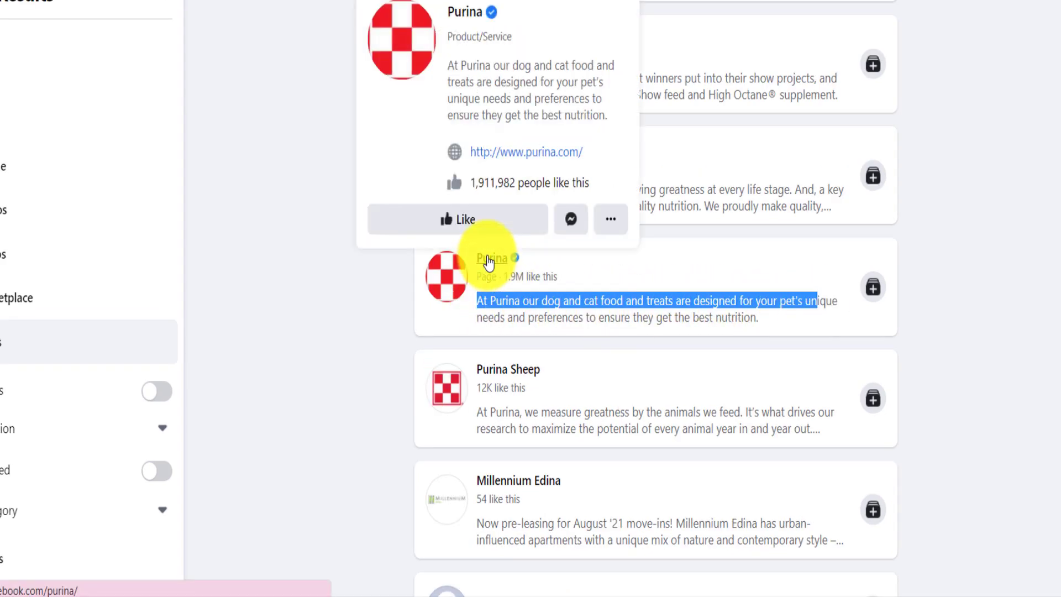
left_click(489, 261)
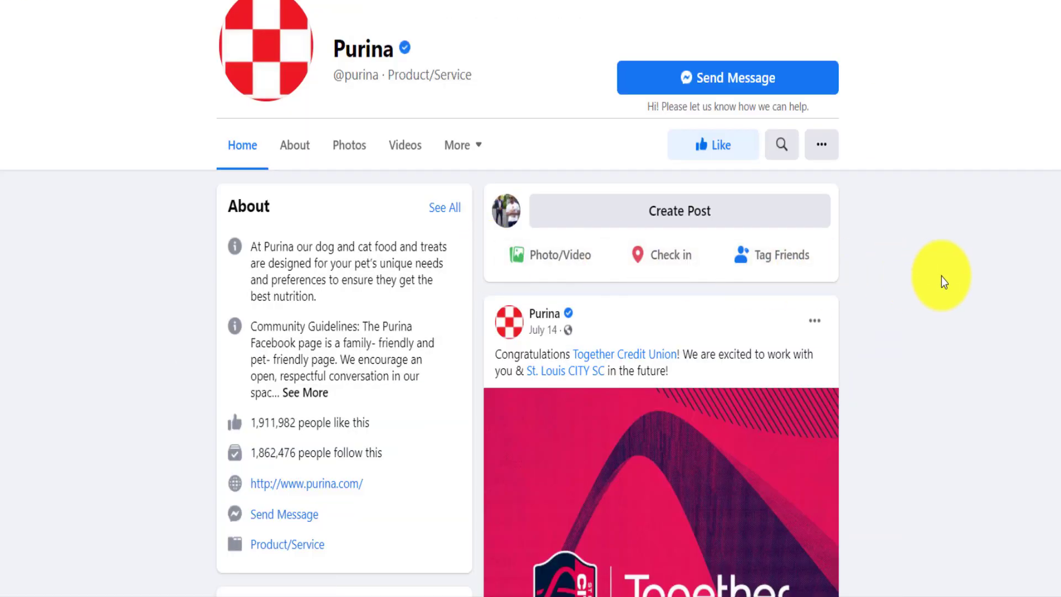
left_click_drag(379, 424, 264, 427)
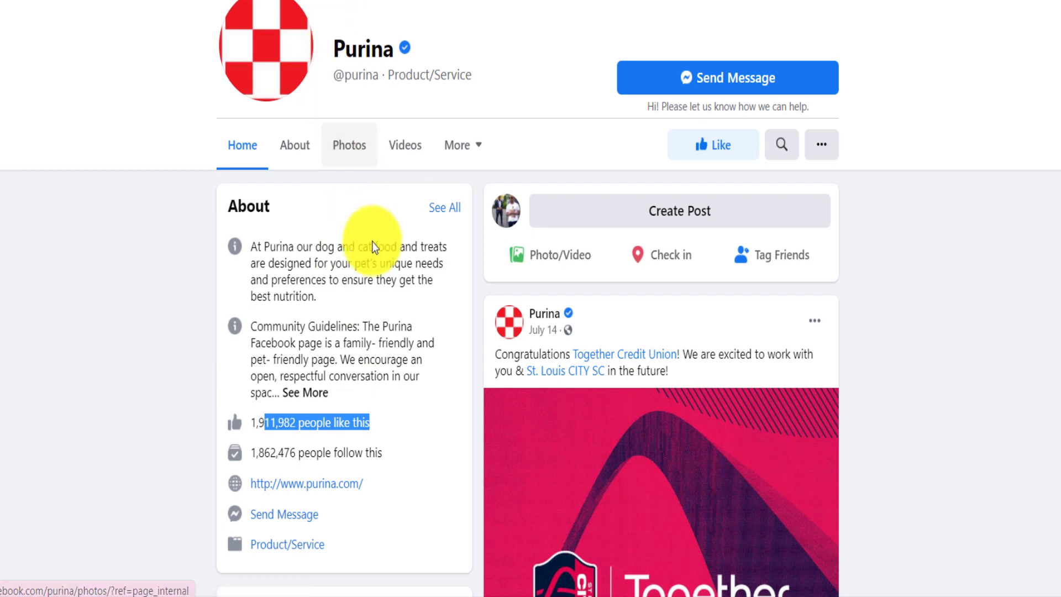
left_click_drag(399, 246, 318, 245)
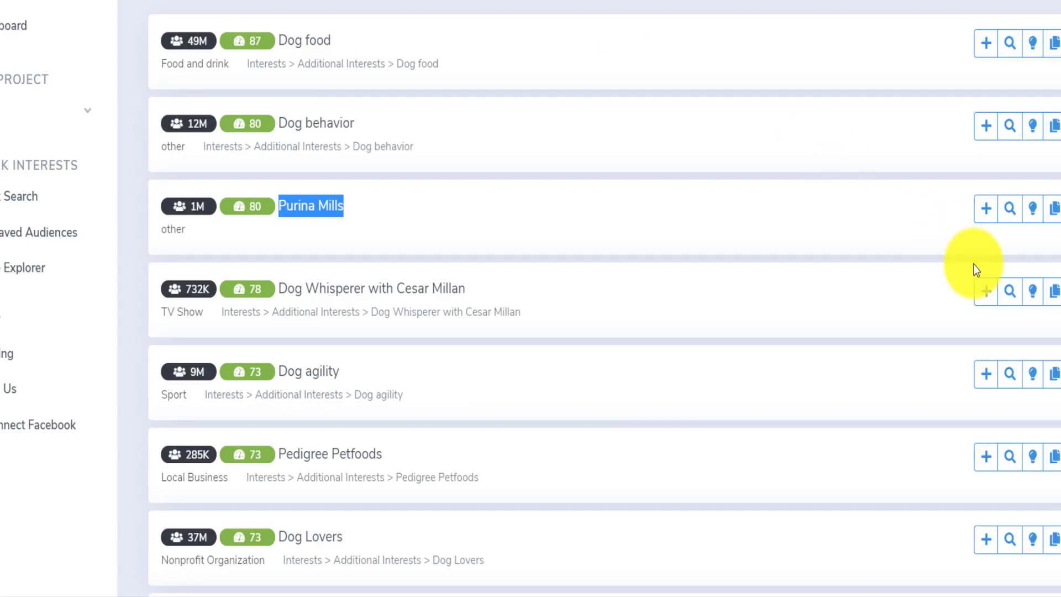
Step: Google Purina Mills and highlight the purinamills.com result's description
left_click(1056, 211)
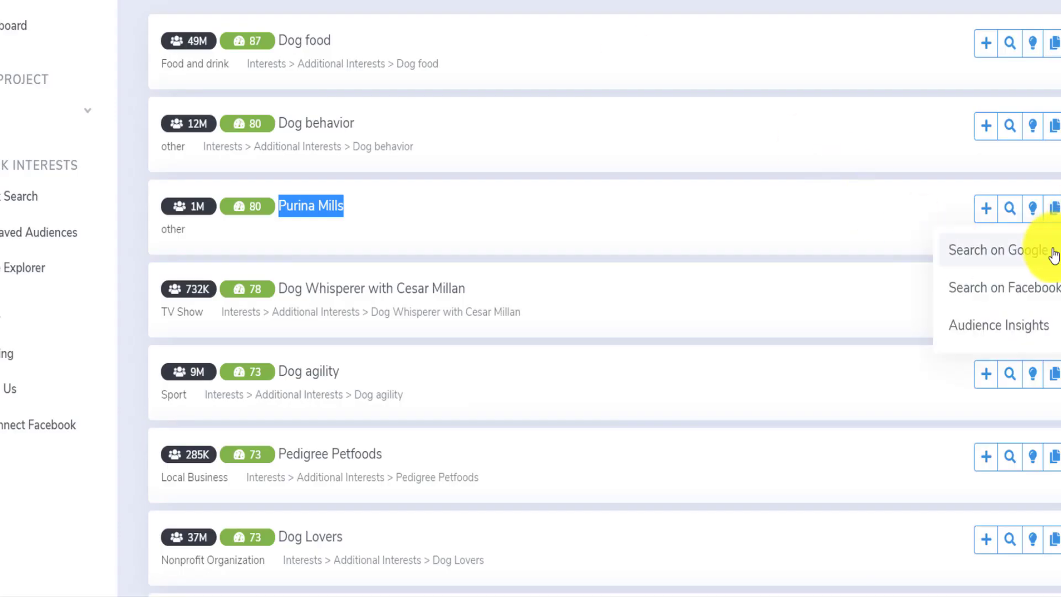
left_click(1030, 249)
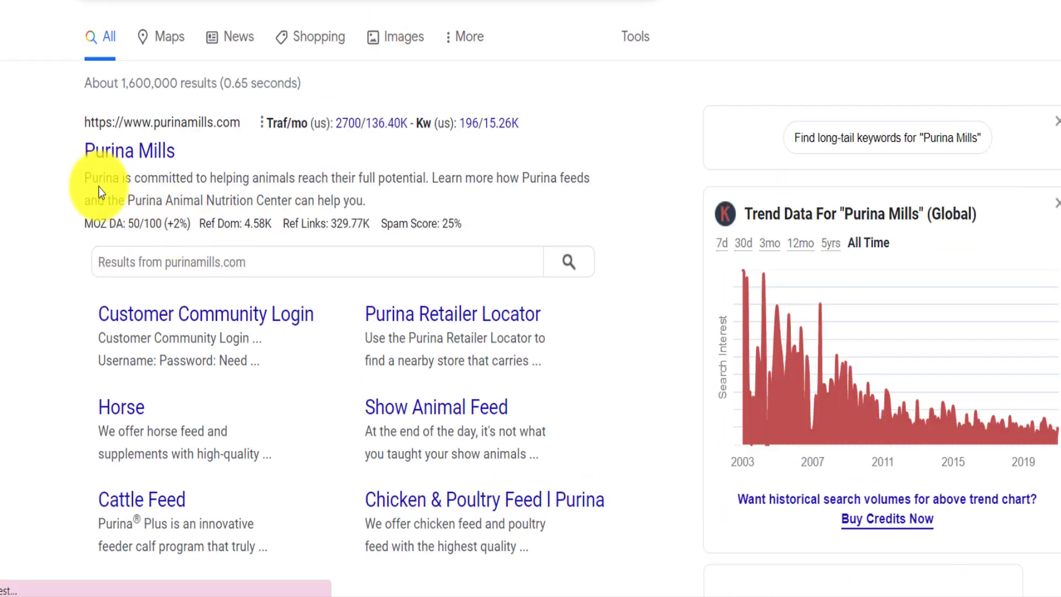
left_click_drag(78, 178, 550, 196)
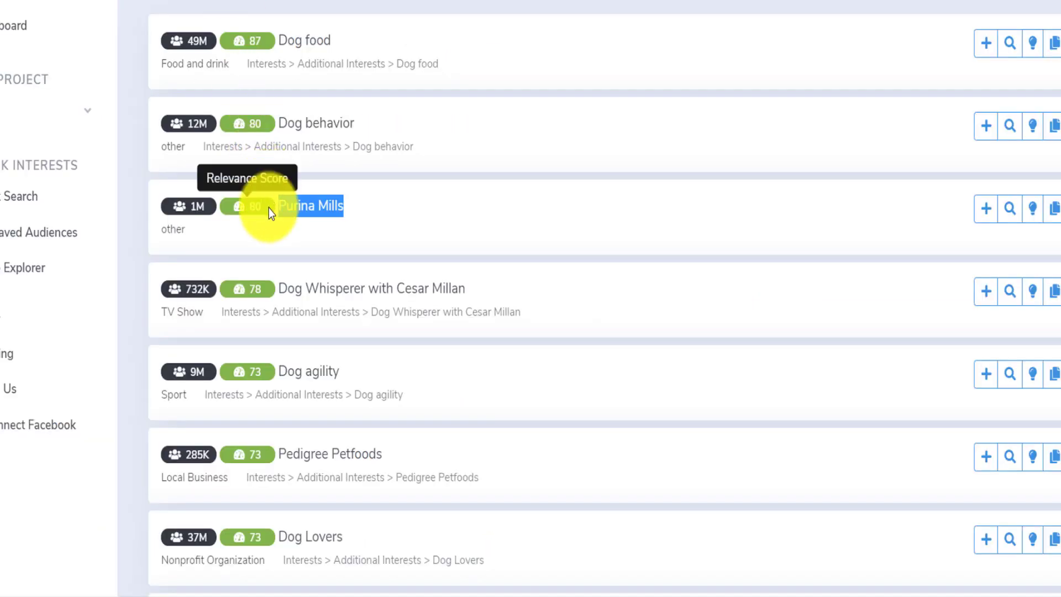
Step: Check Purina Mills' relevance score of 80 on its green badge
left_click(255, 212)
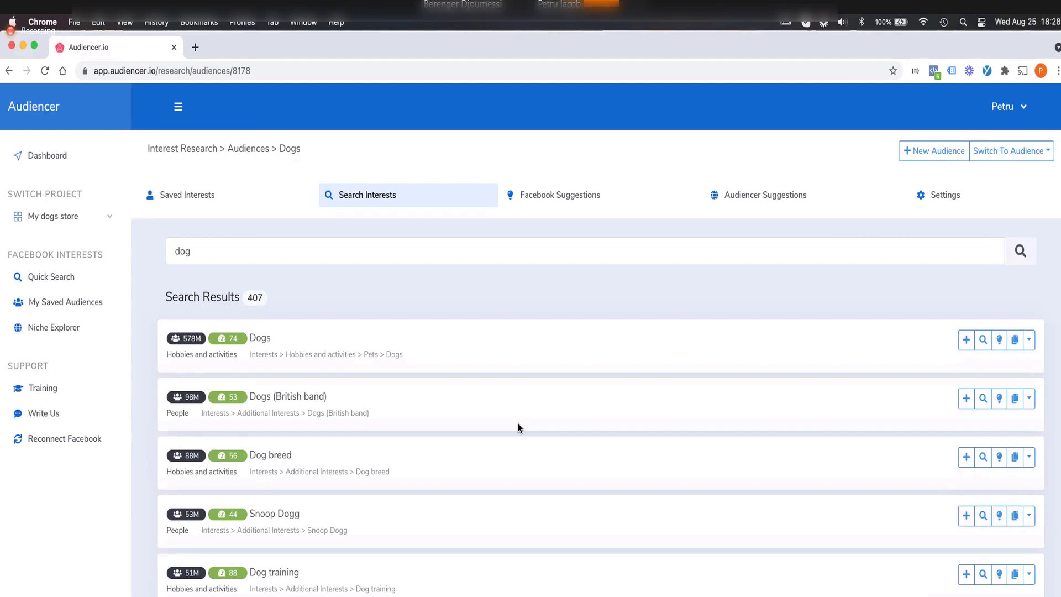
Step: Show the seven interests saved in the Dogs audience and copy the selected ones
left_click(194, 197)
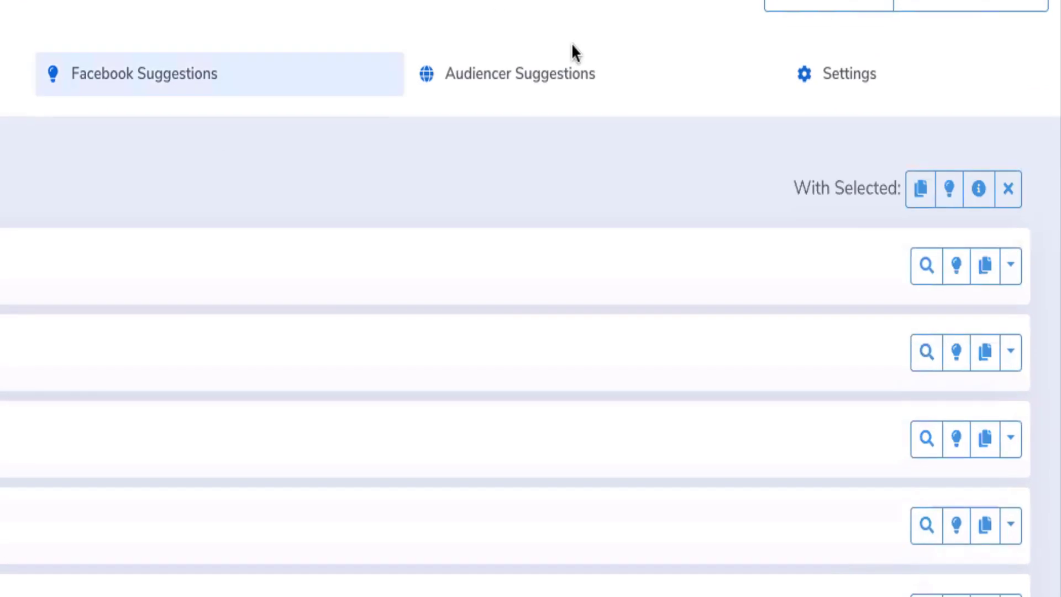
left_click(913, 196)
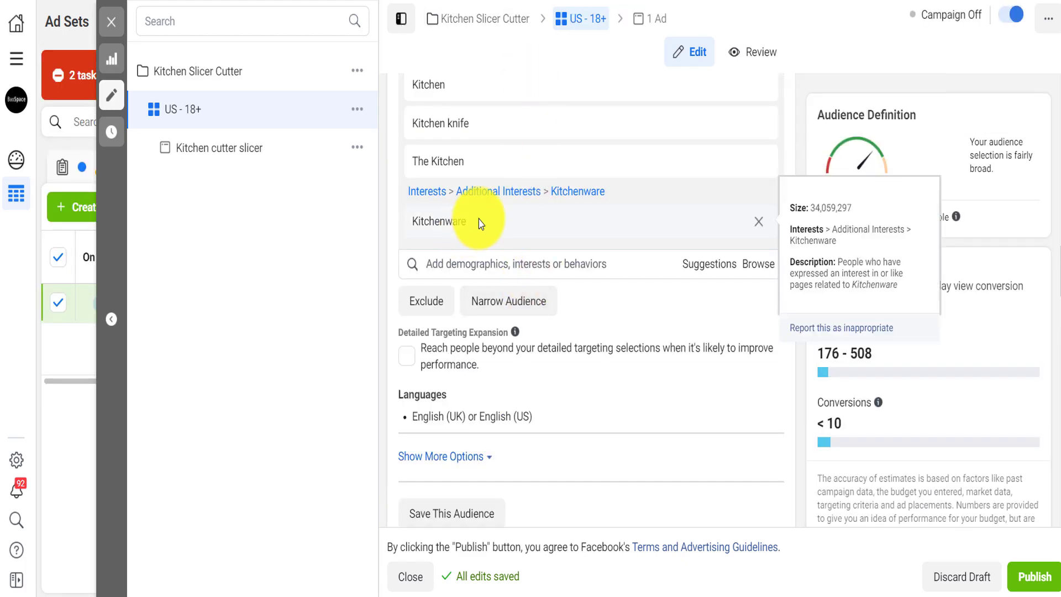
Step: Open the Kitchen cutter slicer ad and expand its Feeds placement preview to full size
scroll(481, 177, "up", 2)
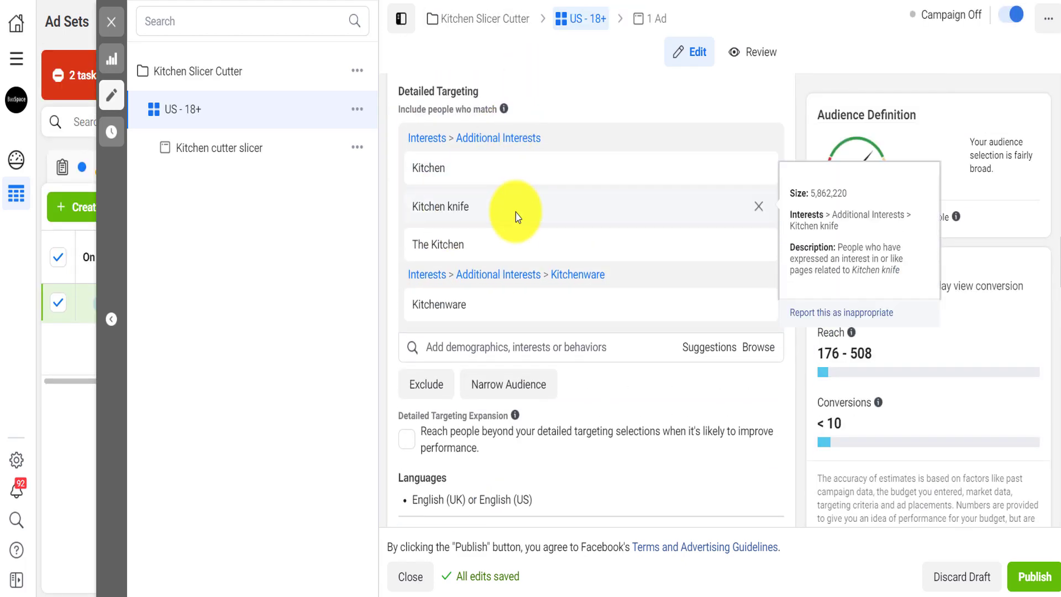
left_click(656, 22)
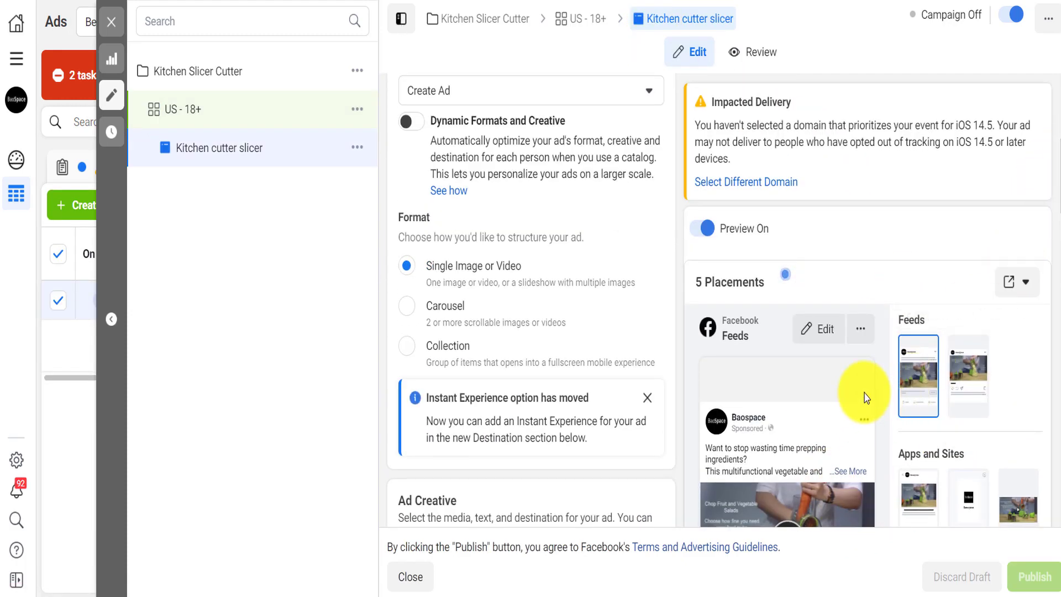
left_click(860, 331)
left_click(863, 402)
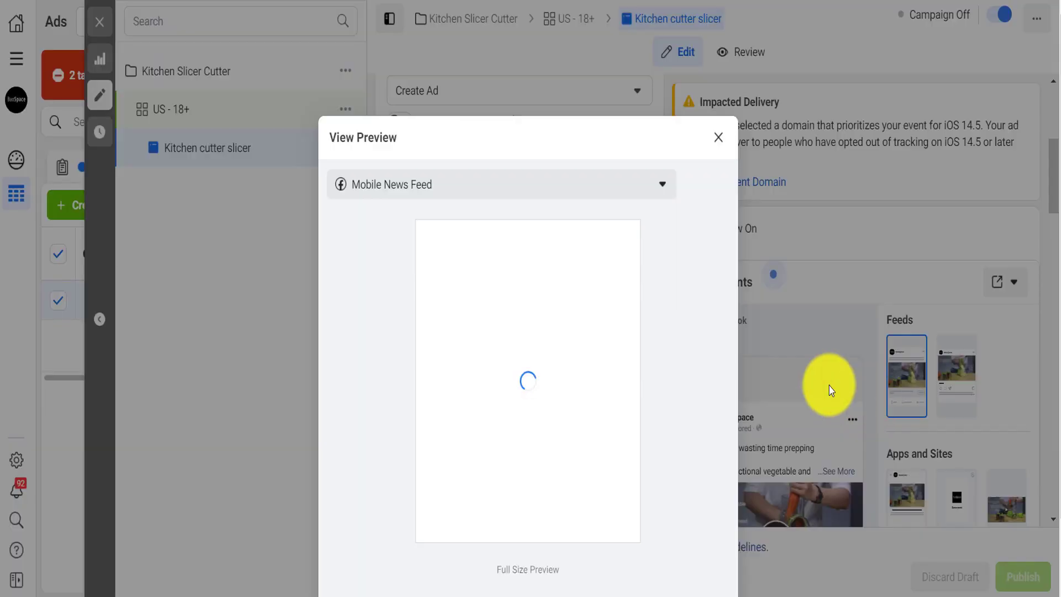
Step: Play the preview video muted, read the full caption, then close the preview
left_click(521, 407)
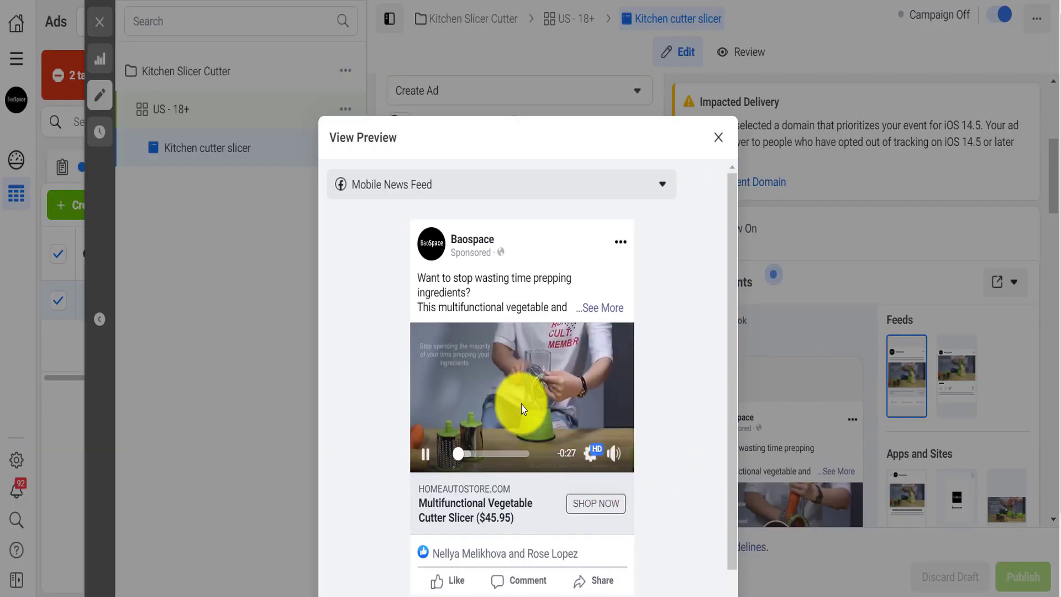
scroll(521, 405, "down", 1)
left_click(613, 418)
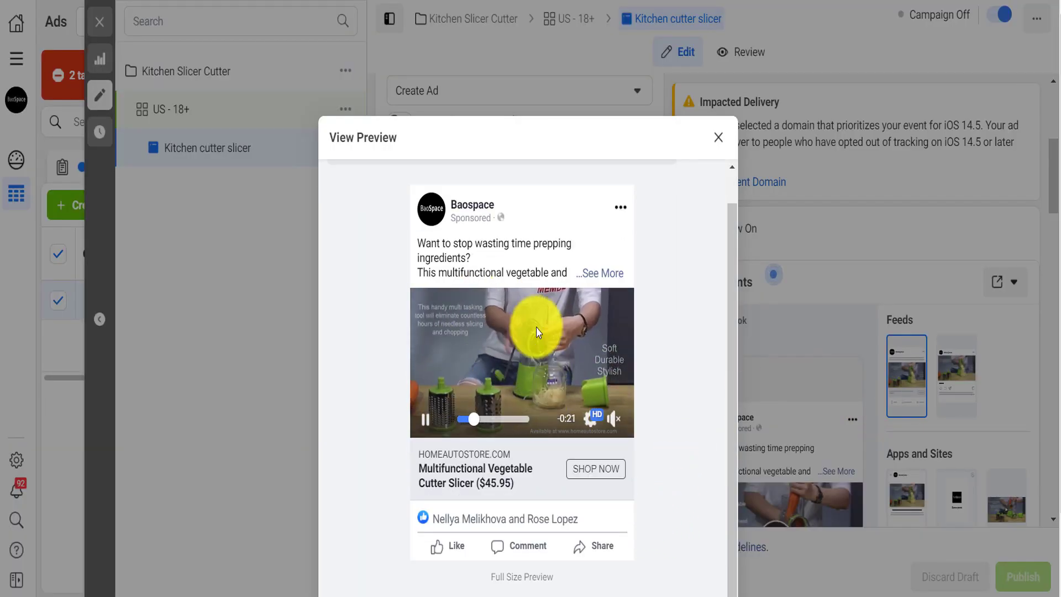
left_click(426, 247)
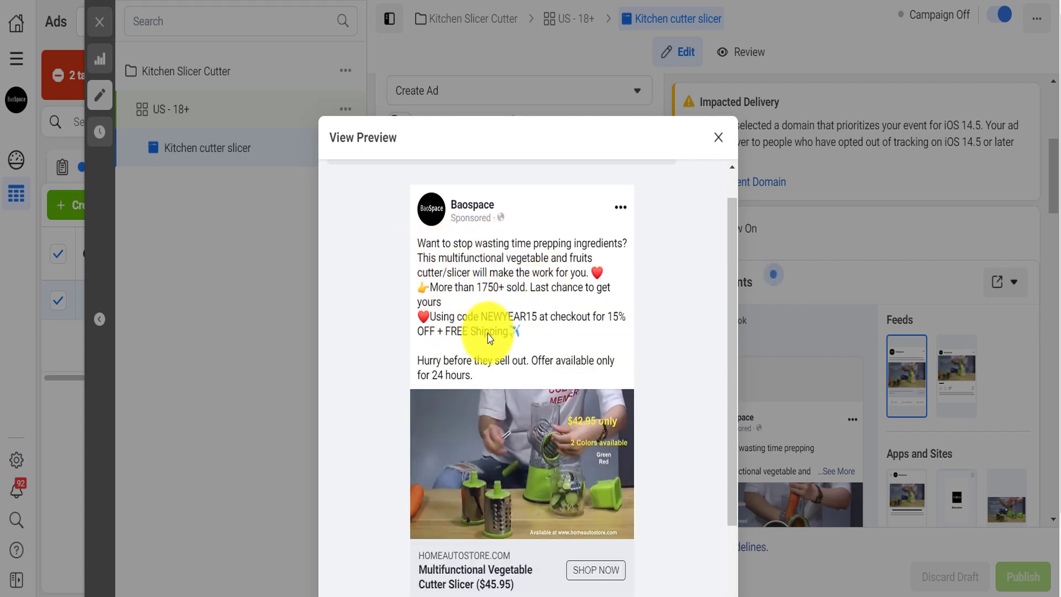
scroll(565, 369, "down", 1)
scroll(552, 443, "down", 2)
scroll(555, 494, "down", 1)
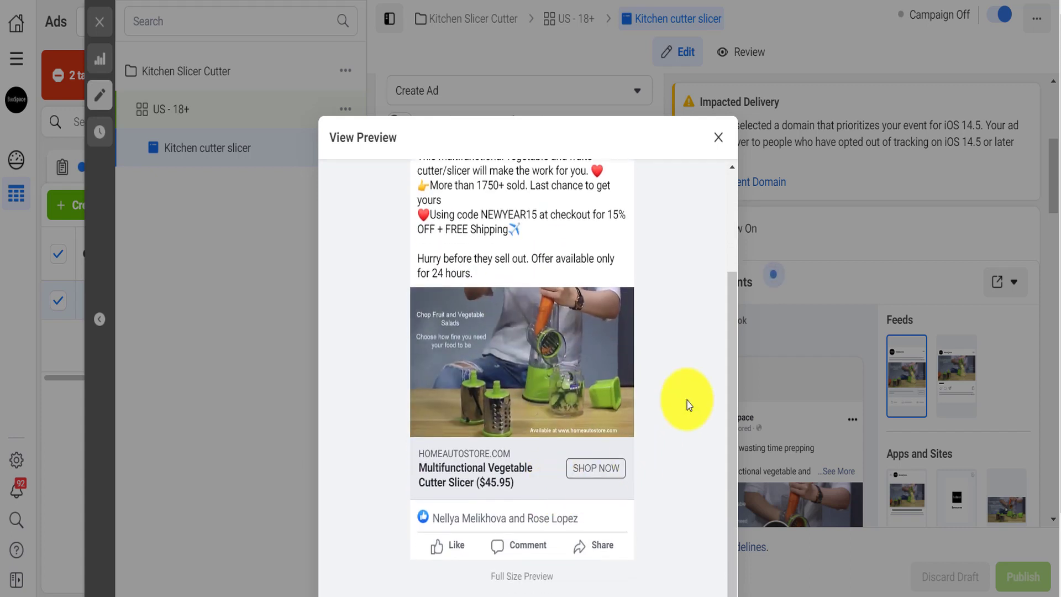
left_click(719, 138)
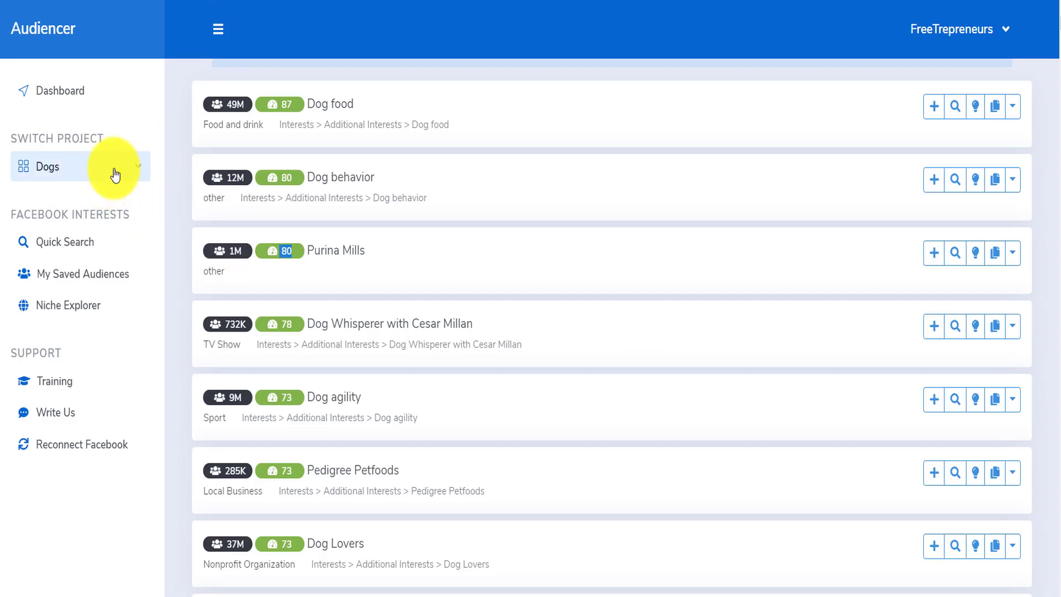
left_click(109, 179)
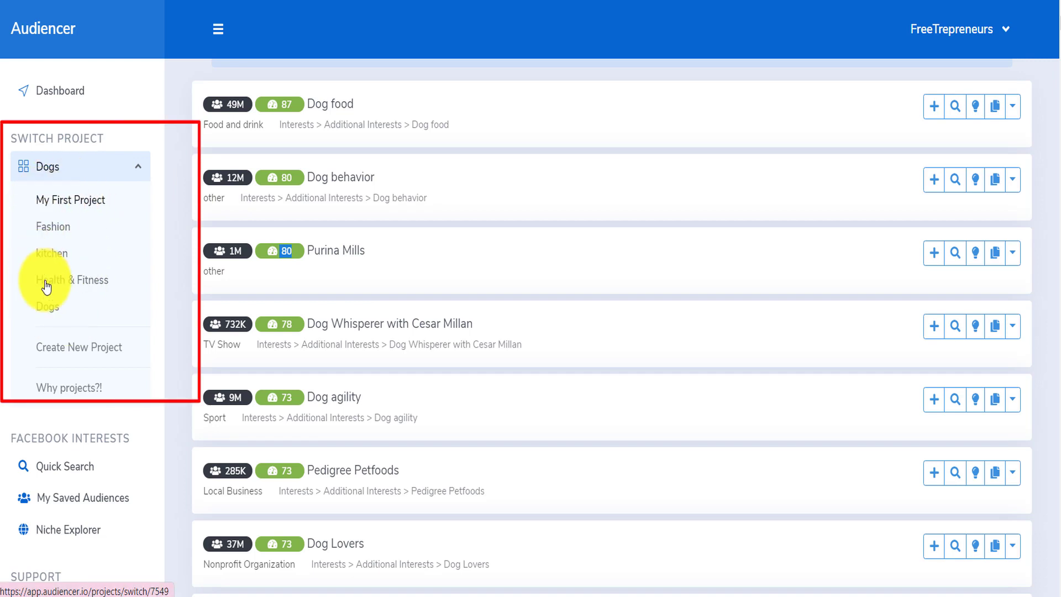
Step: Switch to the kitchen project and open its kitchen interests audience
left_click(58, 255)
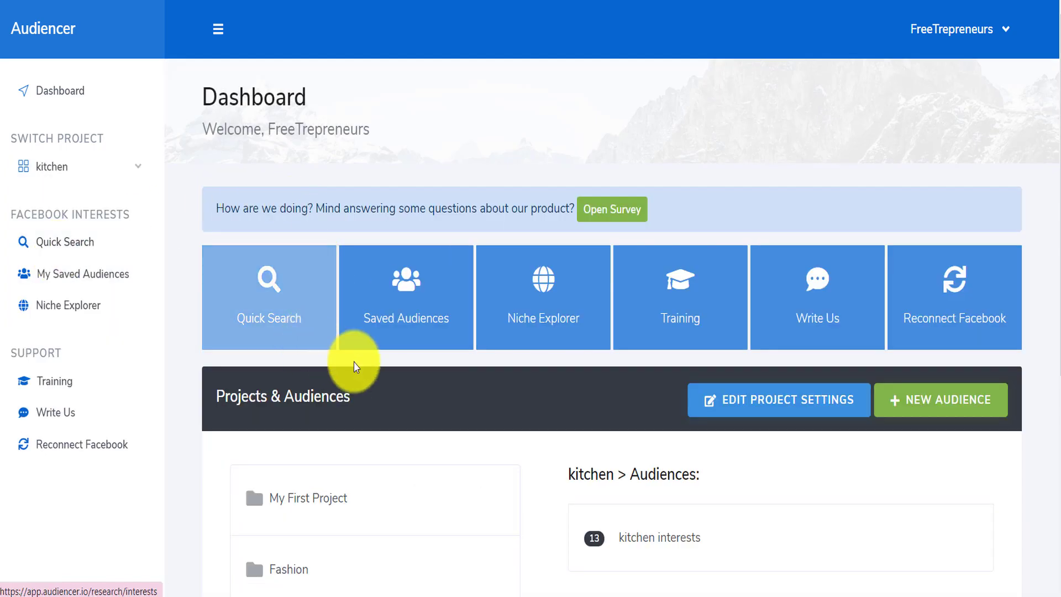
scroll(473, 382, "down", 3)
scroll(354, 381, "down", 2)
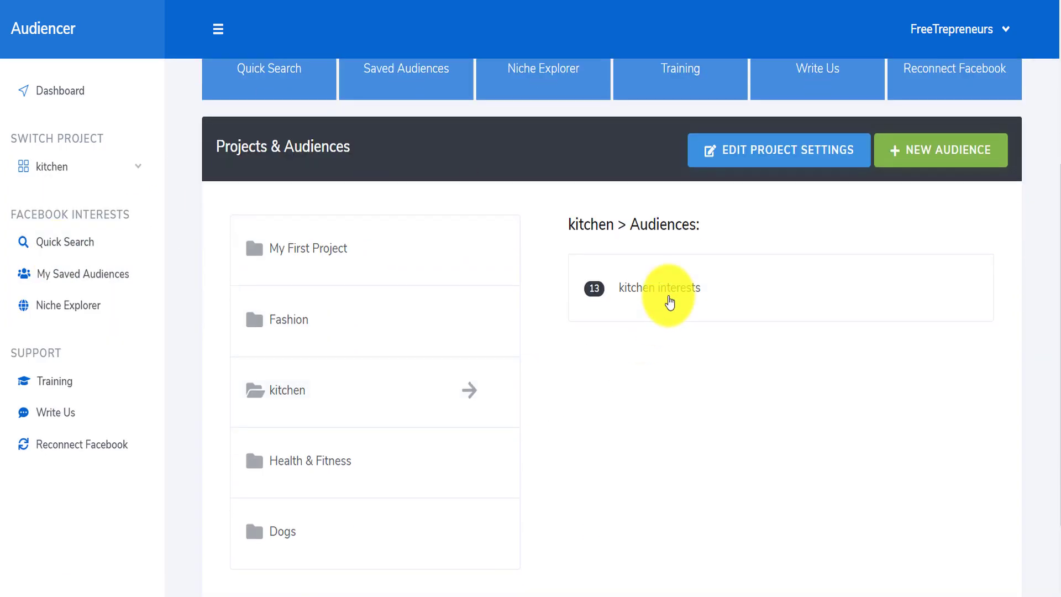
left_click(672, 298)
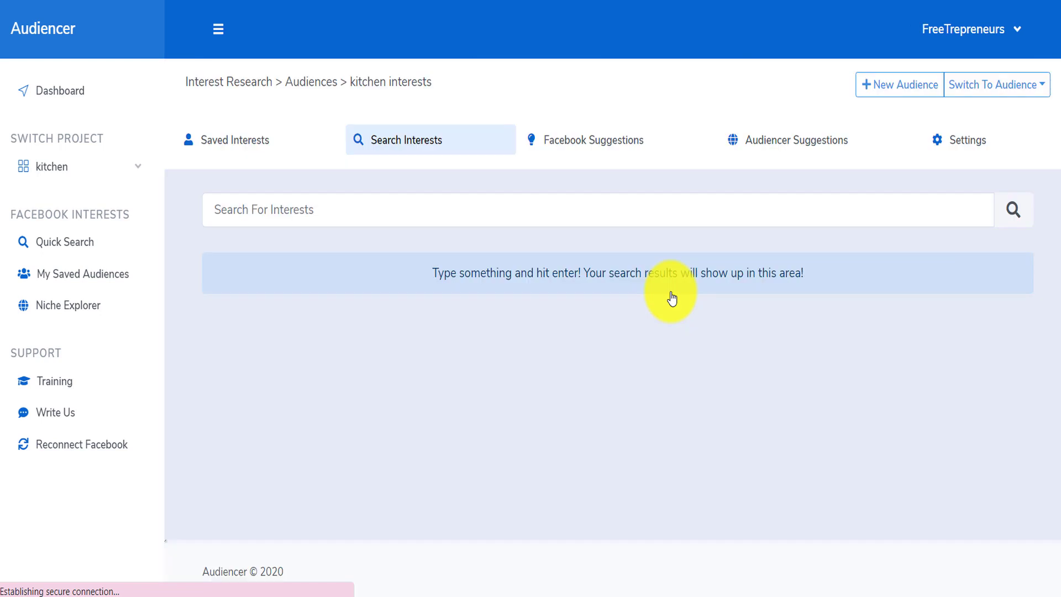
Step: Select all saved kitchen interests and copy them to the clipboard
left_click(241, 144)
scroll(257, 243, "down", 9)
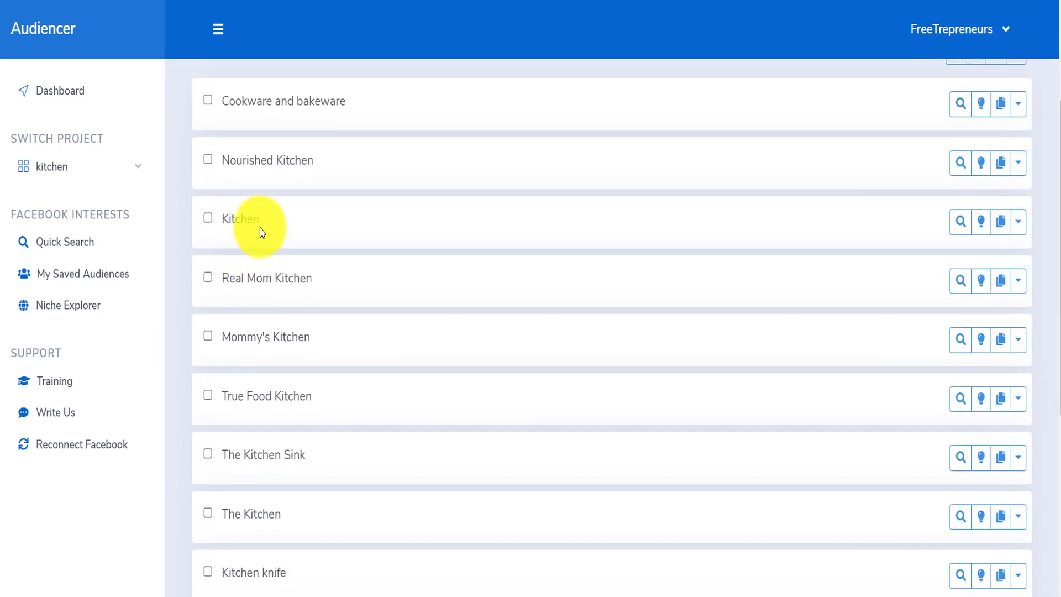
scroll(287, 298, "up", 8)
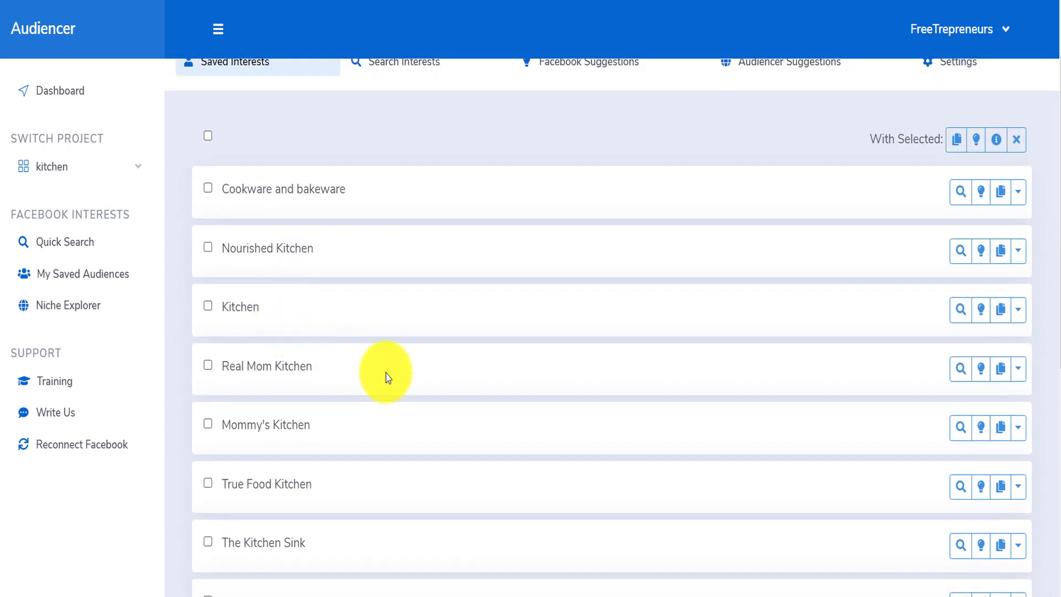
left_click(210, 135)
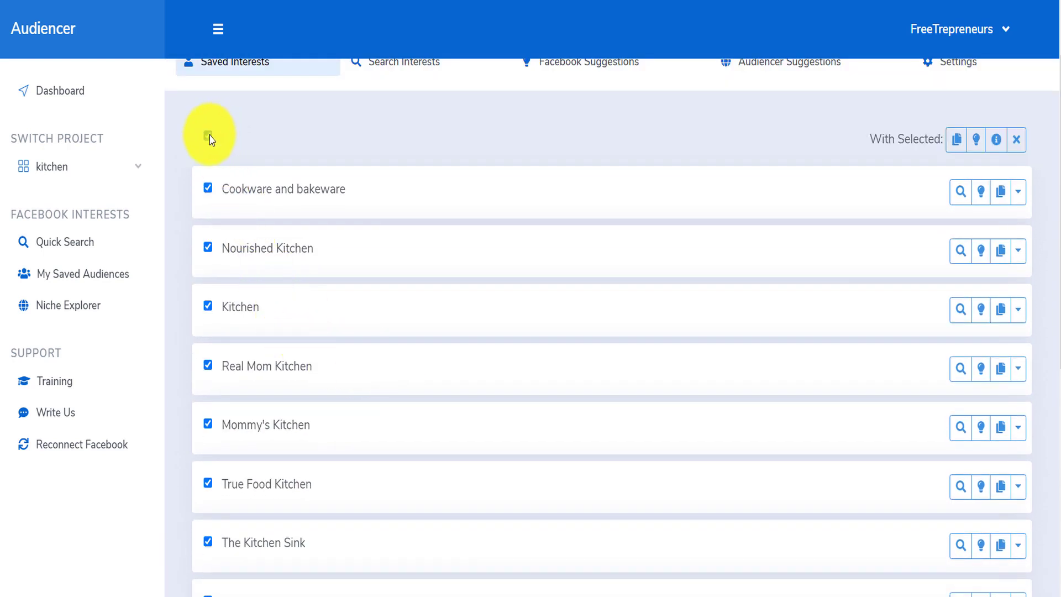
left_click(956, 139)
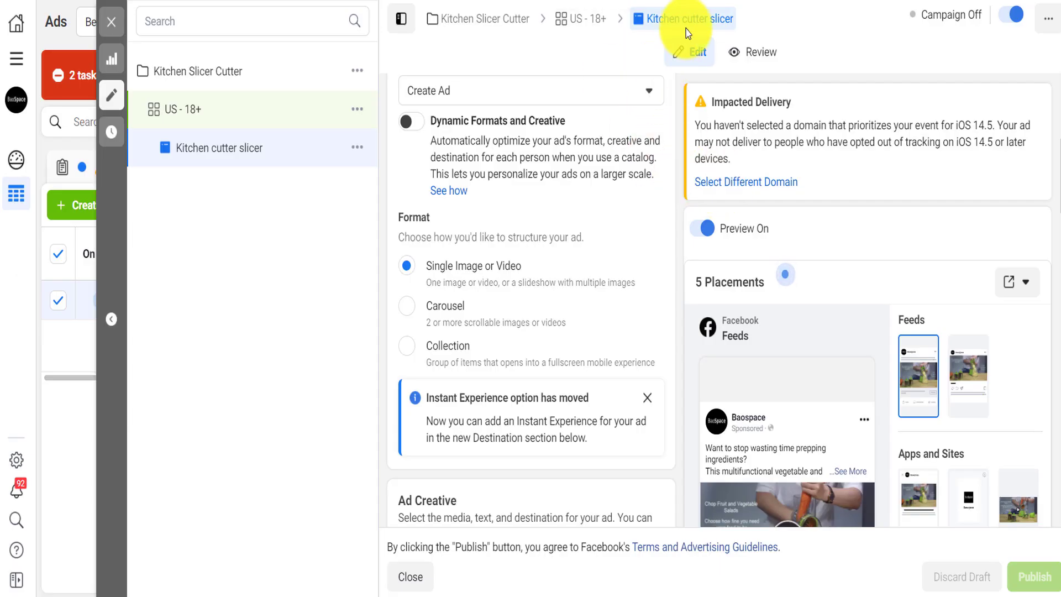
Step: Return to the US - 18+ ad set settings and scroll to Detailed Targeting
left_click(571, 21)
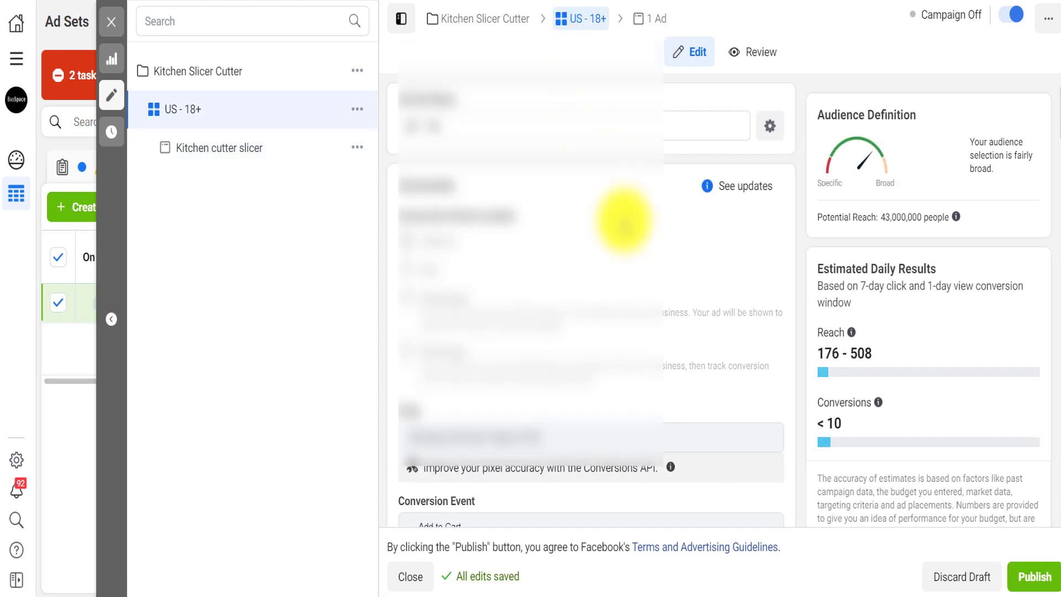
scroll(707, 320, "down", 15)
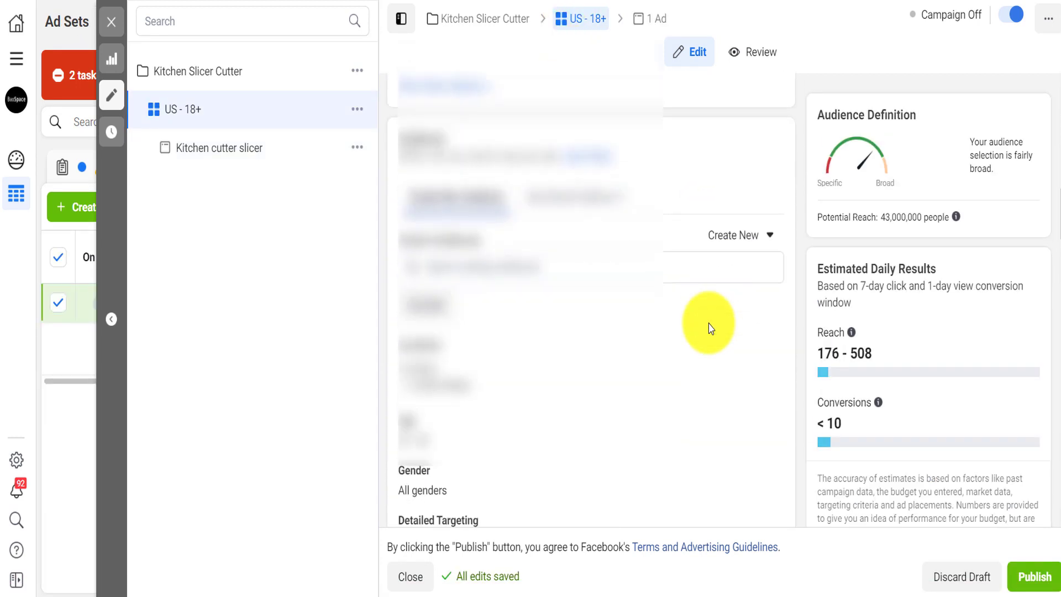
scroll(710, 329, "down", 5)
scroll(462, 178, "up", 4)
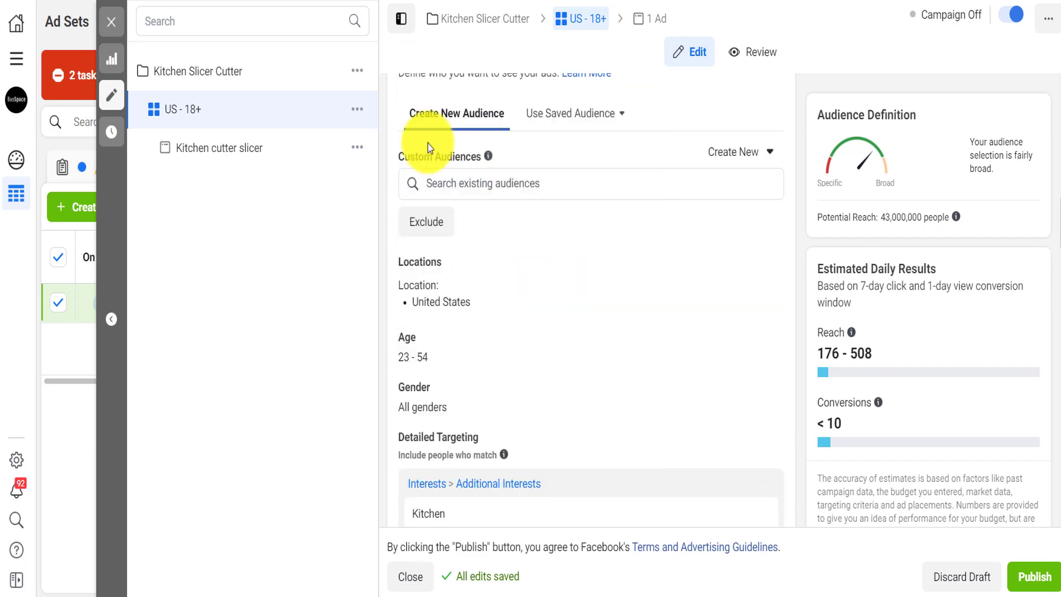
scroll(443, 249, "down", 5)
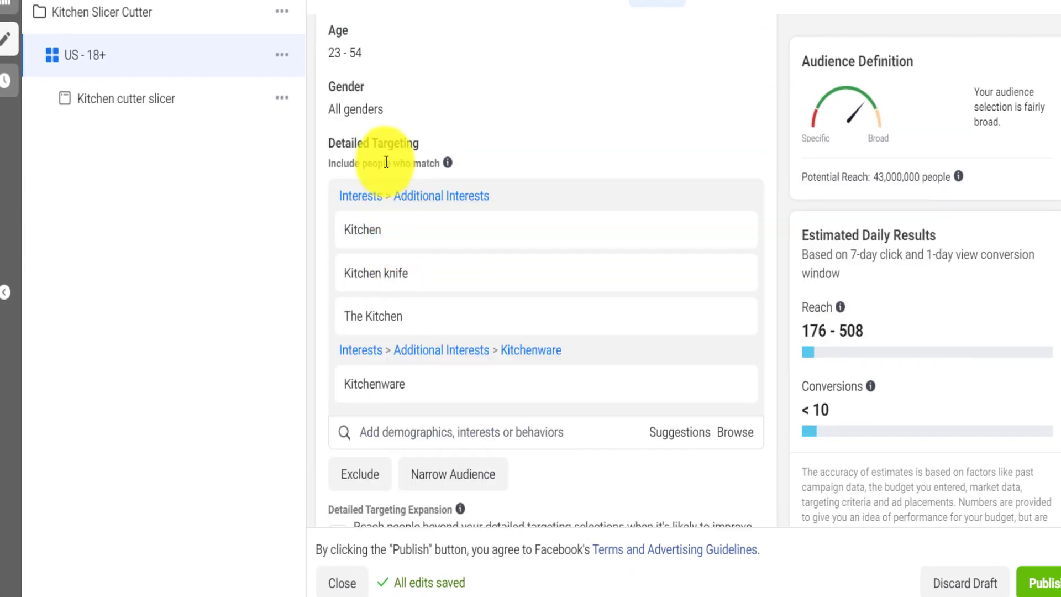
Step: Paste the kitchen interests (24Kitchen, Cookware and bakeware, Kitchen, Kitchen knife, Kitchen utensil) into Detailed Targeting
left_click(439, 341)
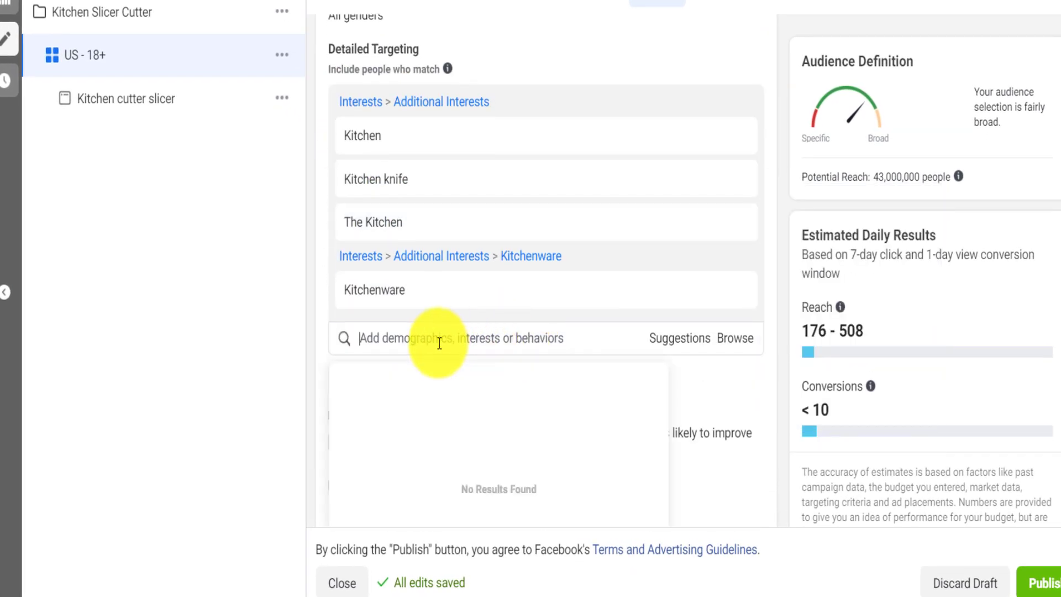
key("ctrl+v")
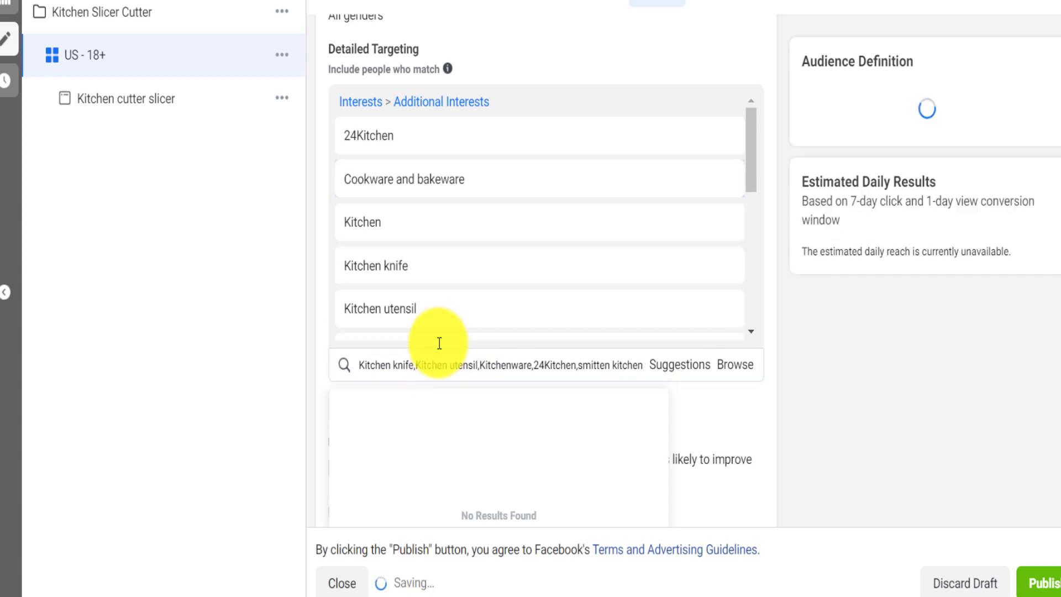
scroll(512, 141, "down", 6)
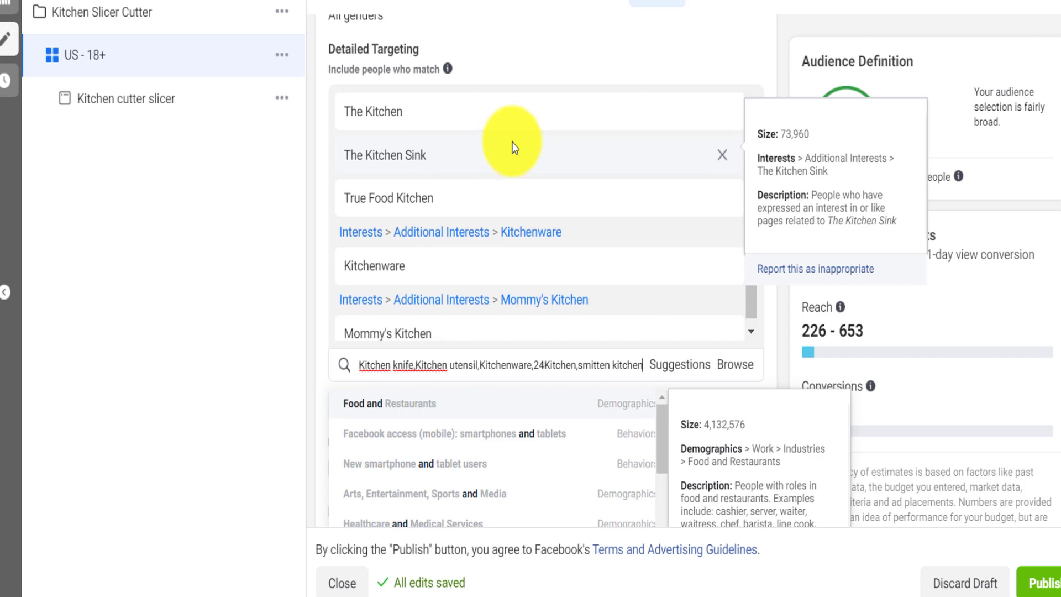
scroll(513, 142, "up", 5)
scroll(379, 177, "up", 3)
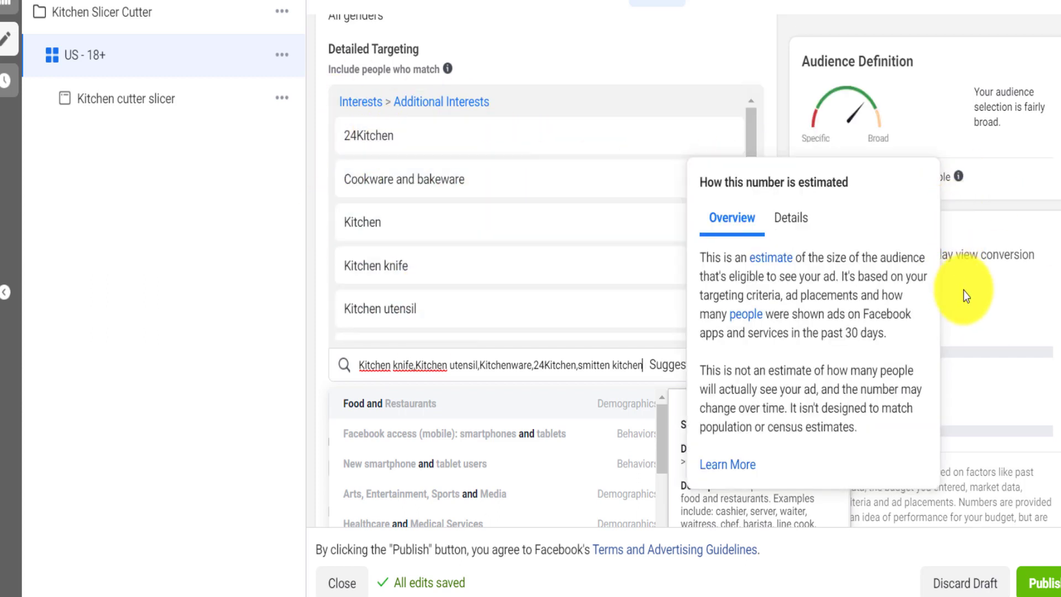
mouse_move(439, 190)
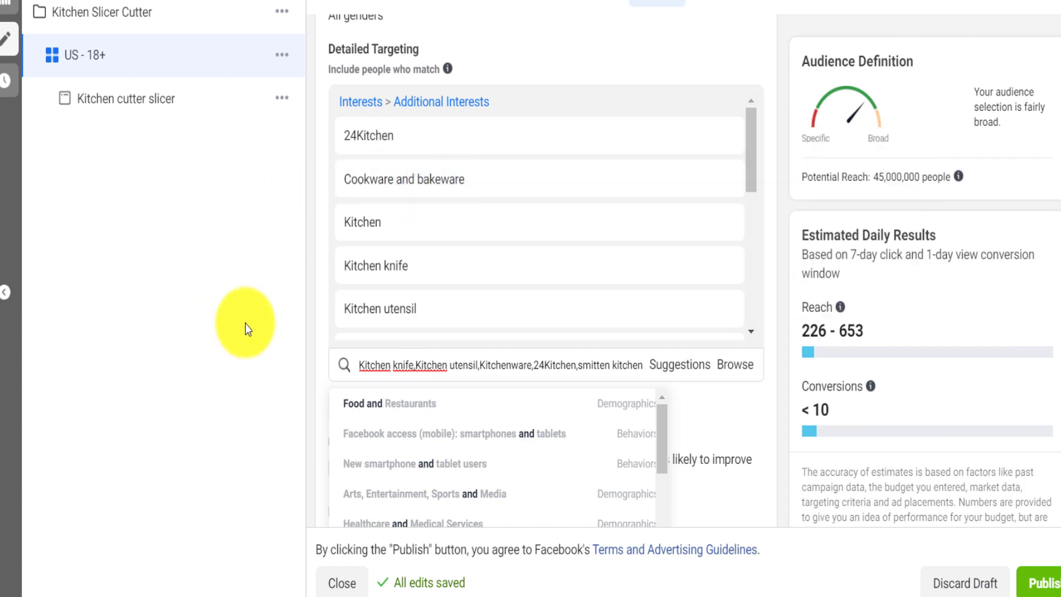
left_click(244, 324)
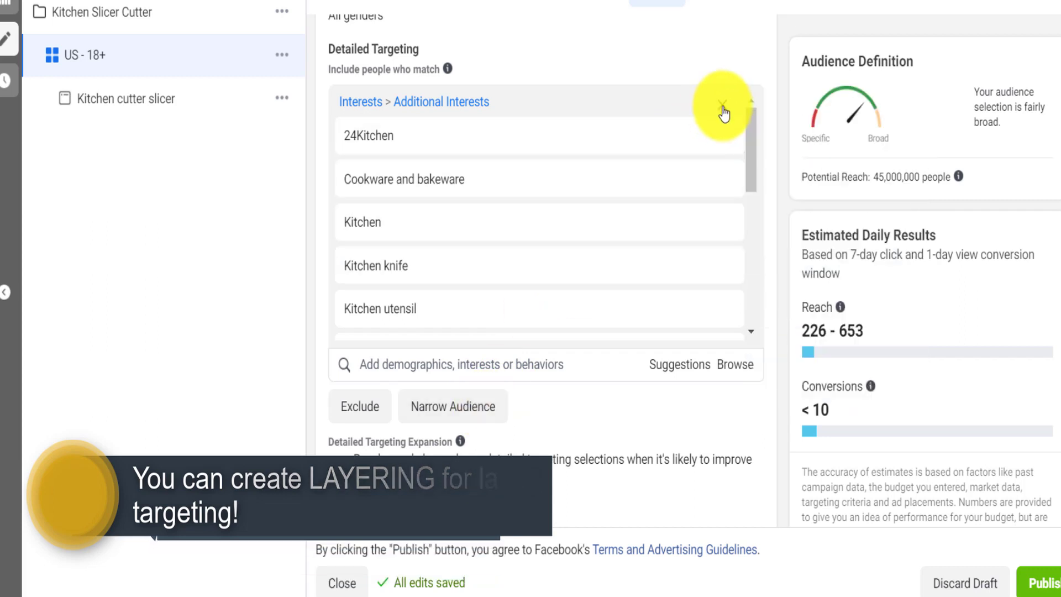
left_click(724, 113)
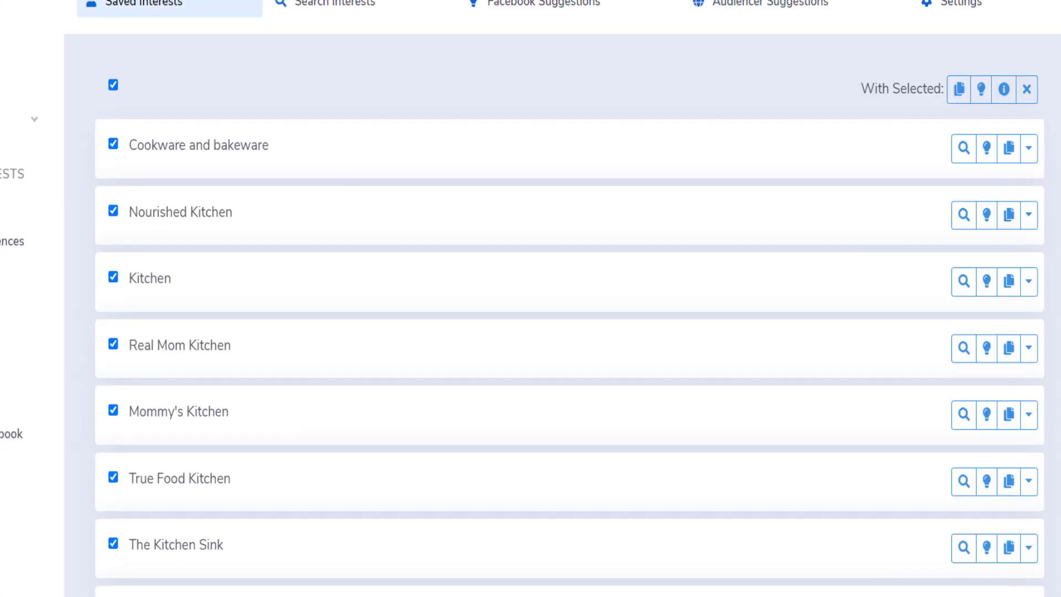
Step: Reselect only Nourished Kitchen, Kitchen, Real Mom Kitchen and Mommy's Kitchen in Audiencer
left_click(115, 87)
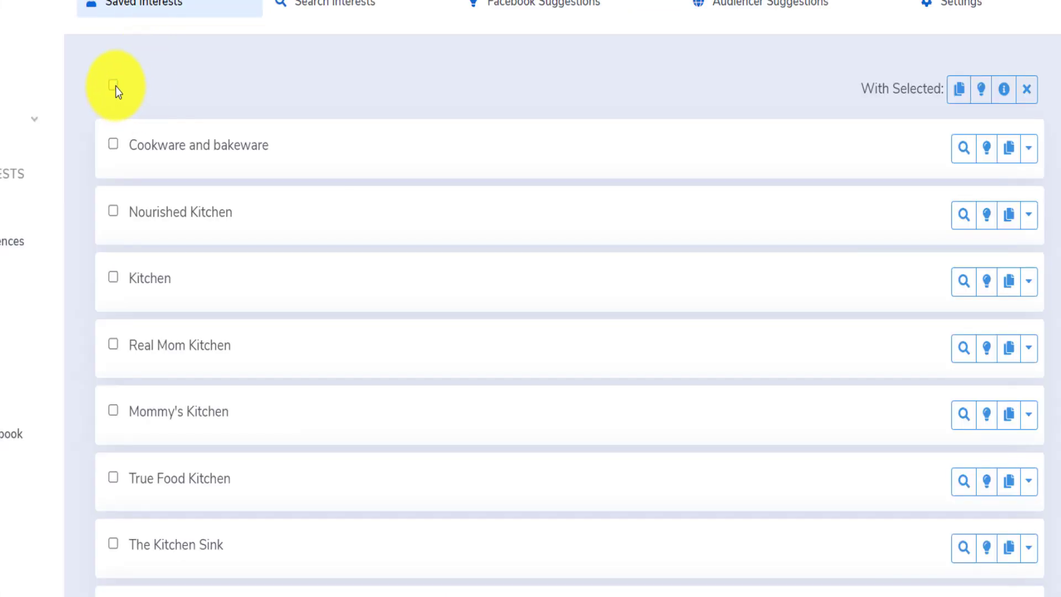
left_click(112, 142)
left_click(114, 211)
left_click(111, 277)
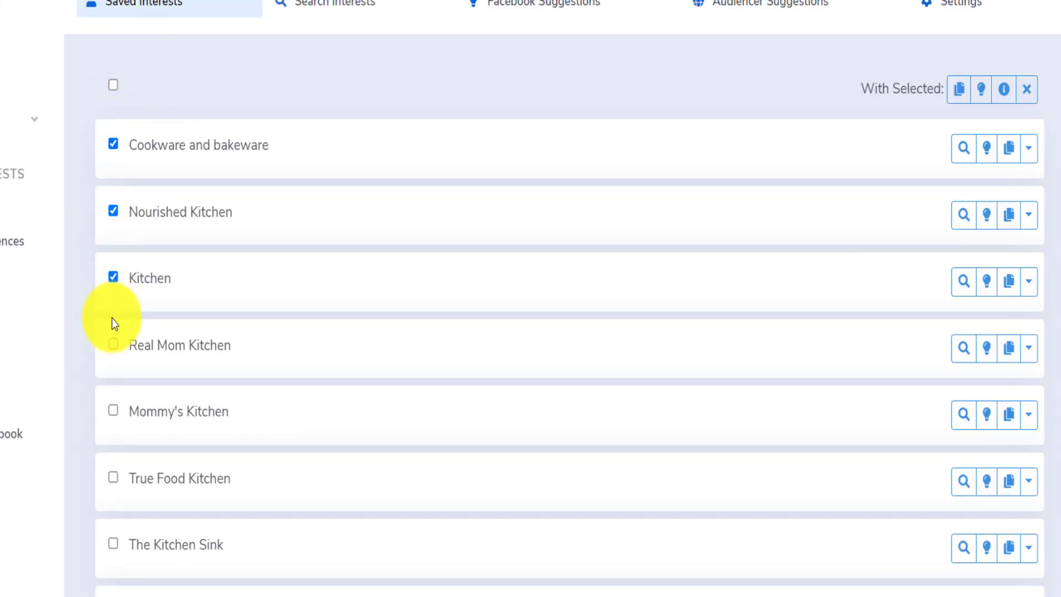
left_click(114, 412)
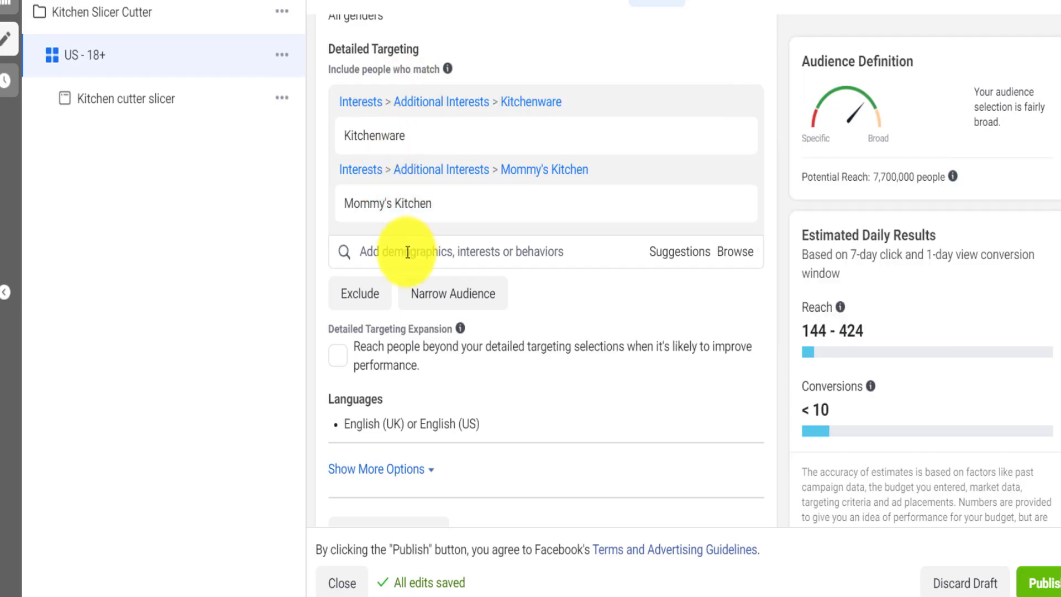
Step: Paste those interests into Detailed Targeting and add an empty 'must also match' group
left_click(408, 249)
key("ctrl+v")
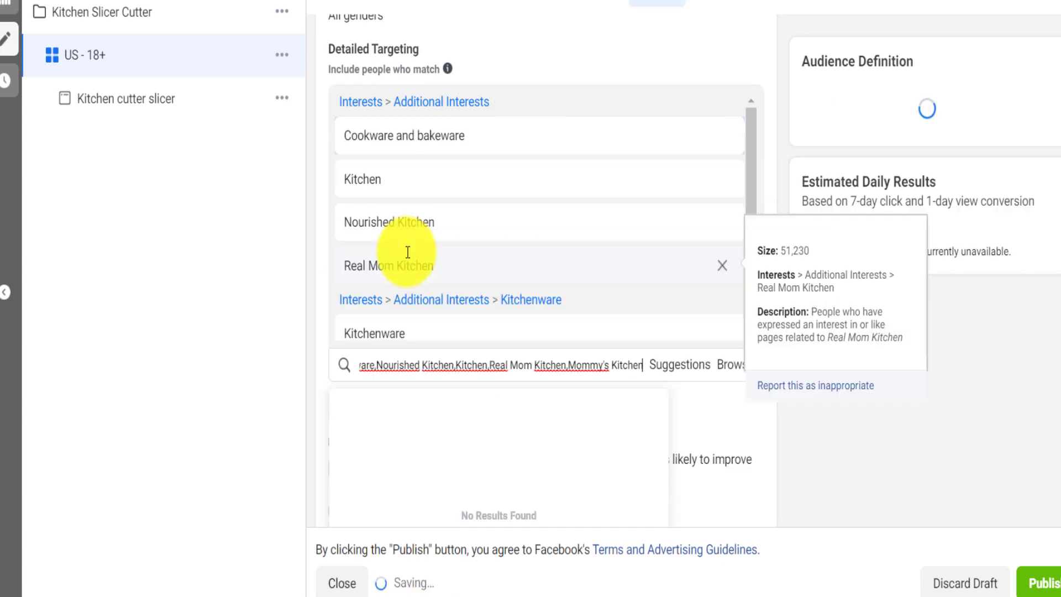
left_click(319, 314)
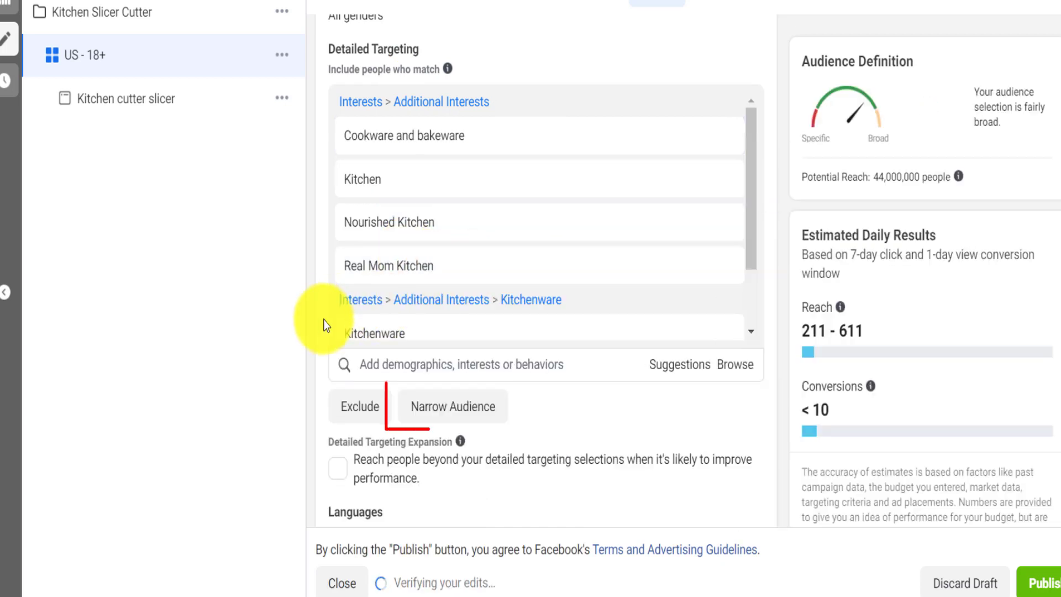
left_click(489, 412)
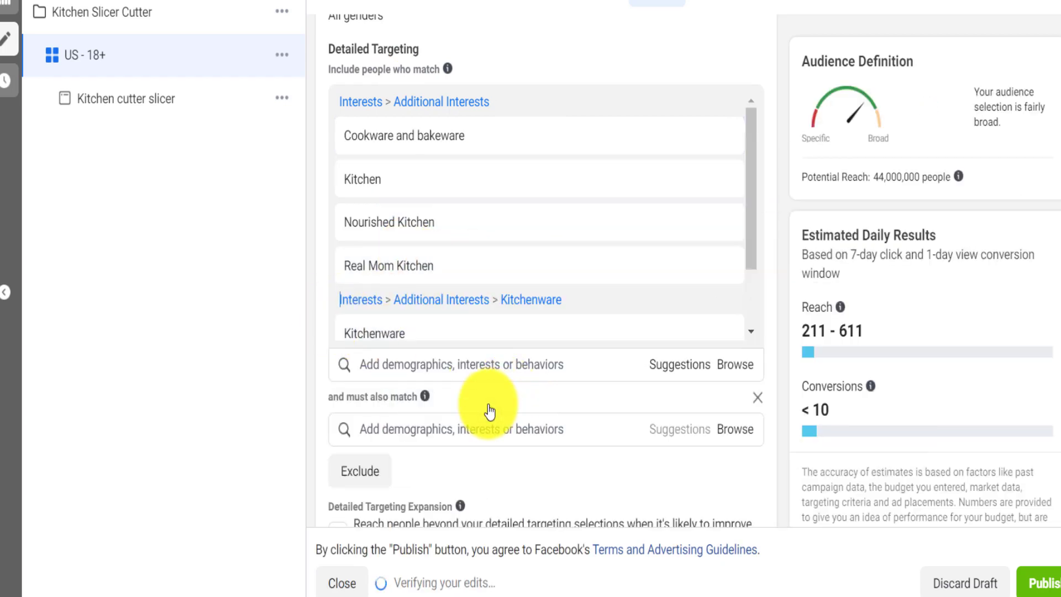
Step: Clear all existing interest selections in Audiencer's saved kitchen list
left_click(450, 429)
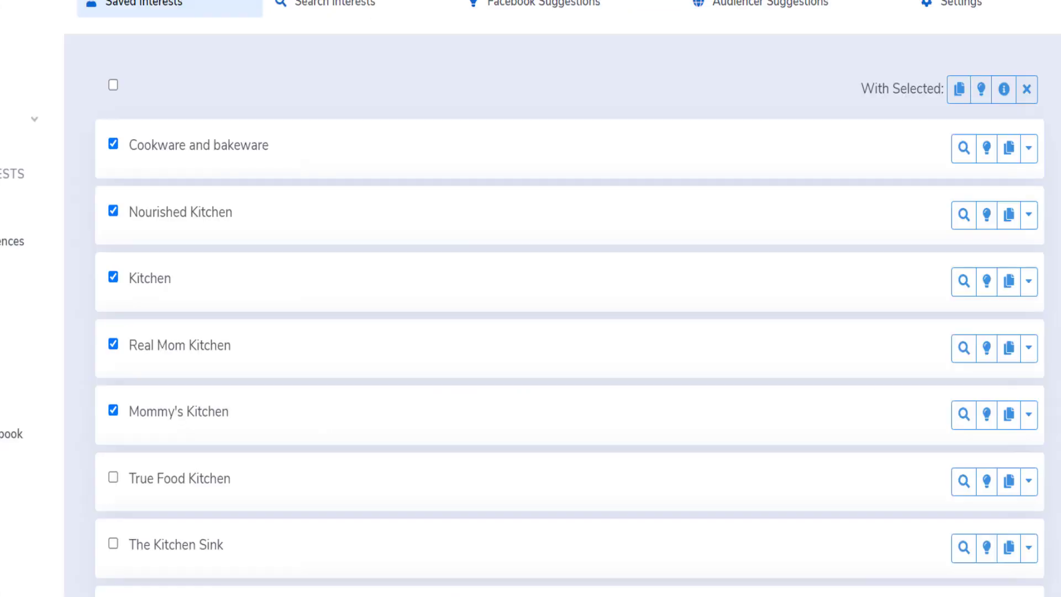
scroll(332, 298, "down", 3)
scroll(113, 138, "up", 2)
left_click(113, 50)
left_click(114, 49)
scroll(114, 50, "up", 2)
left_click(114, 85)
scroll(157, 334, "down", 5)
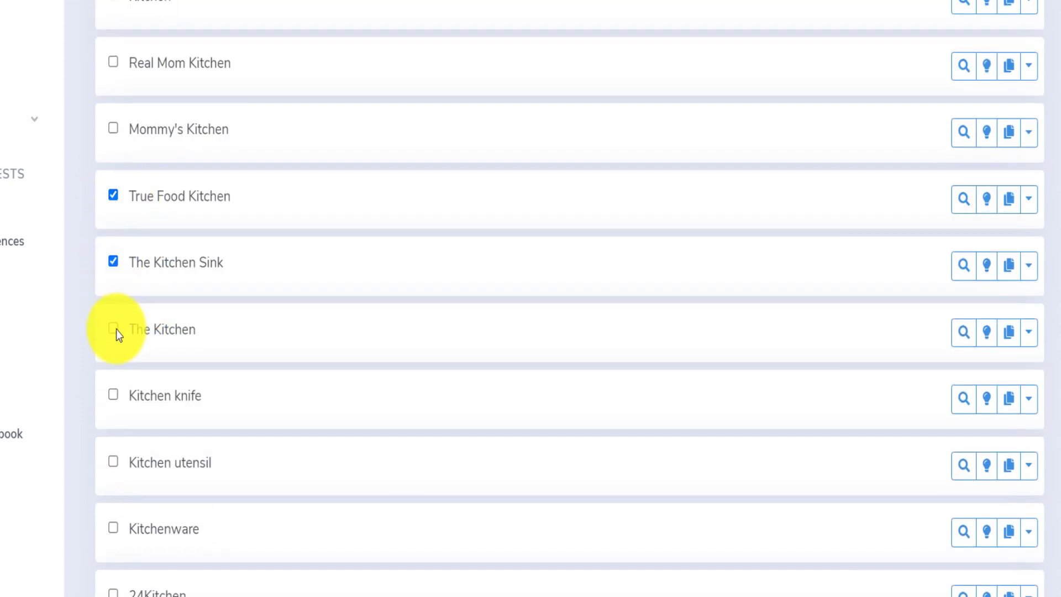
Step: Tick Kitchen knife, Kitchen utensil, Kitchenware, 24Kitchen and smitten kitchen
left_click(113, 395)
scroll(114, 401, "down", 2)
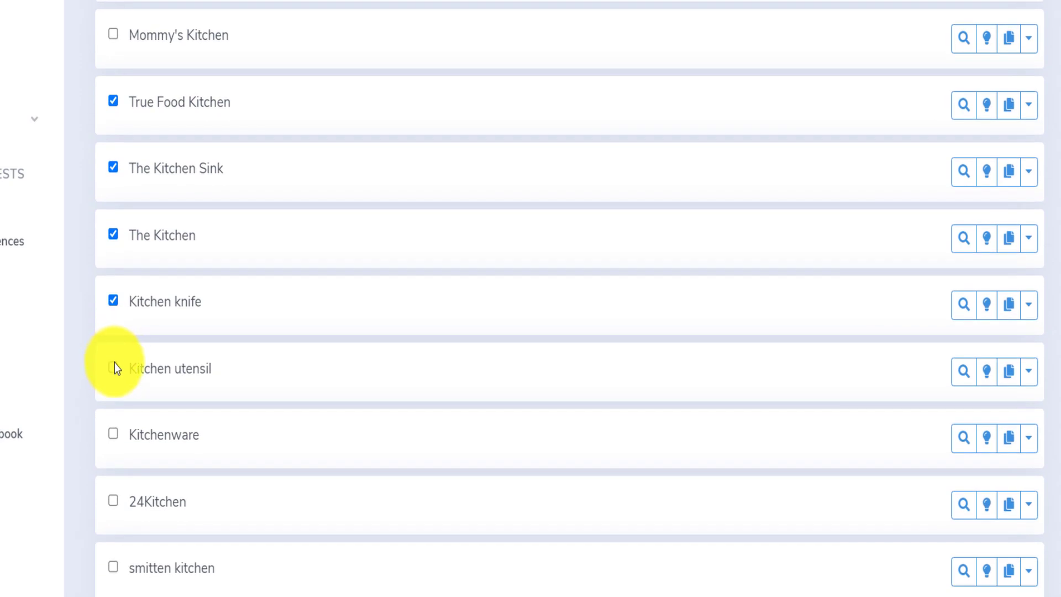
left_click(114, 431)
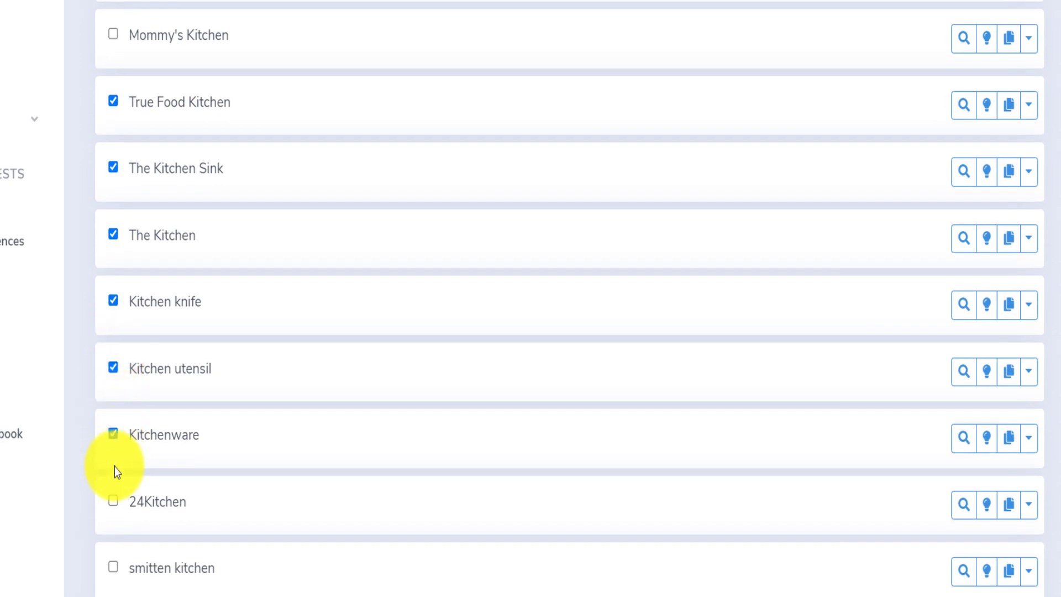
left_click(113, 501)
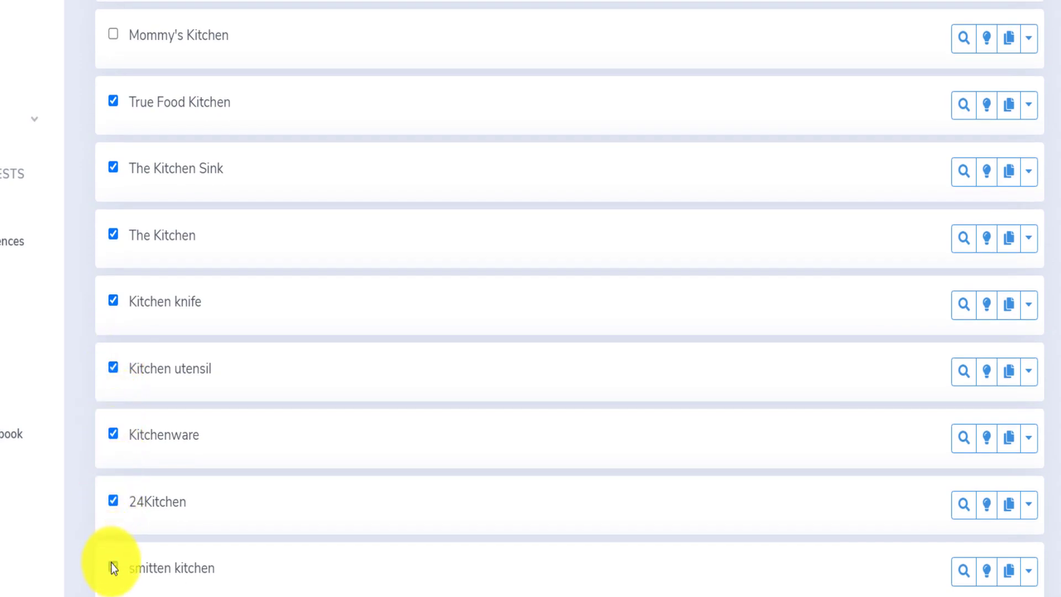
left_click(112, 566)
scroll(962, 104, "up", 7)
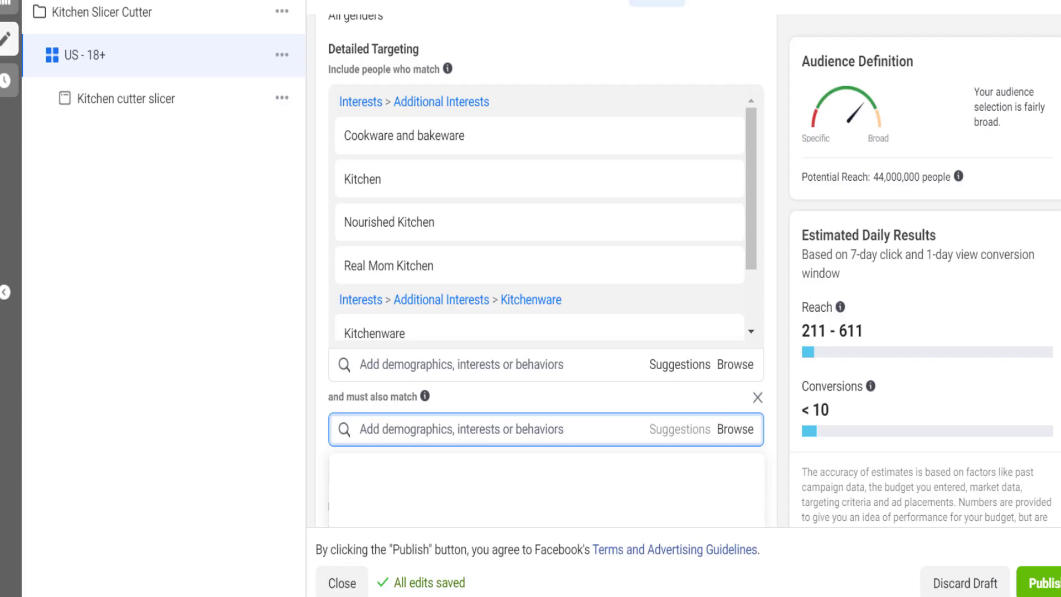
scroll(520, 273, "up", 3)
scroll(522, 270, "down", 3)
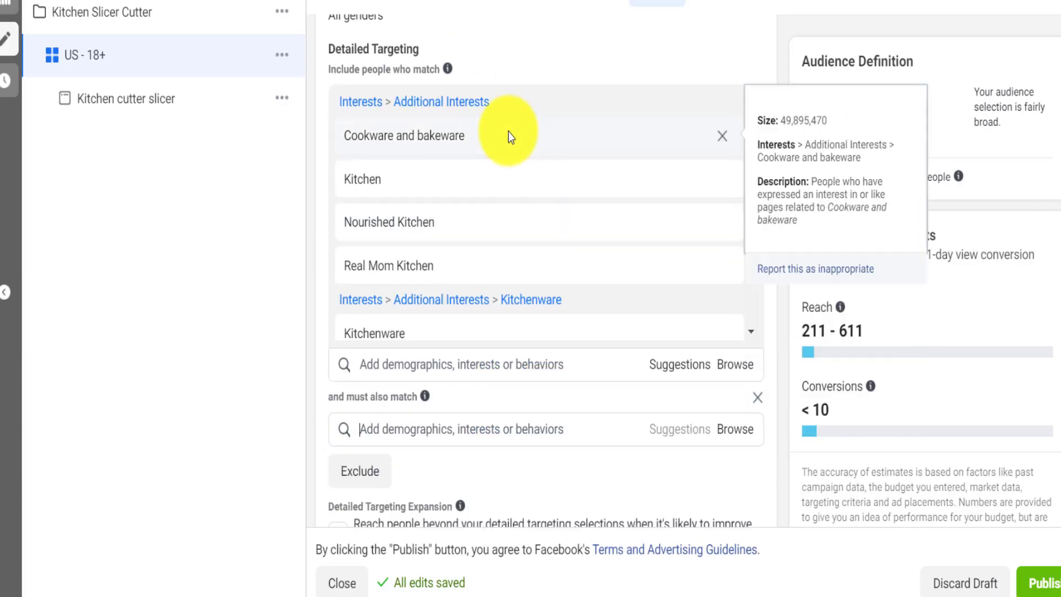
scroll(589, 252, "down", 2)
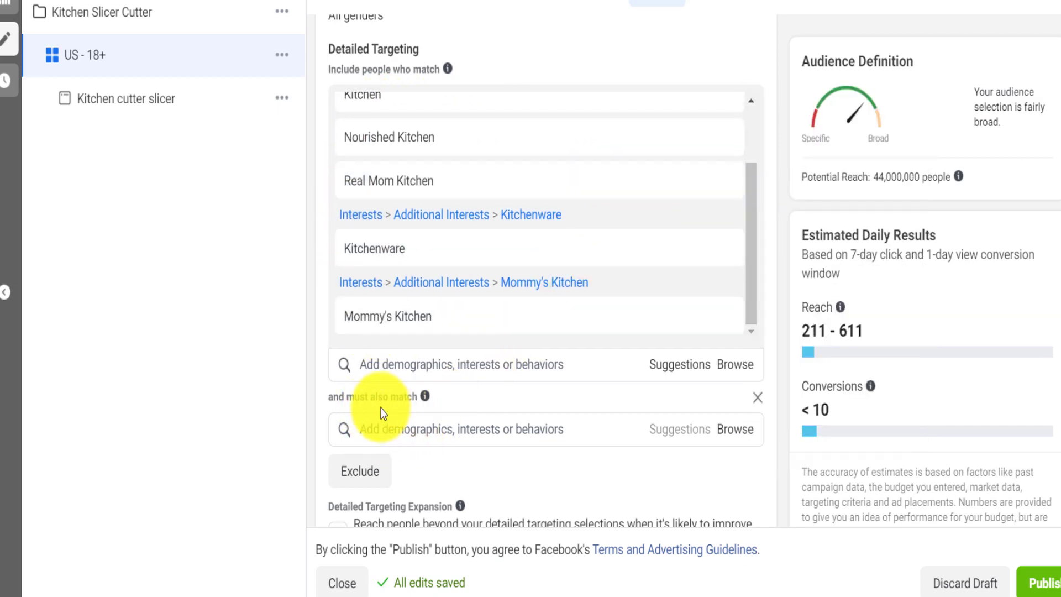
left_click_drag(364, 397, 391, 396)
Step: Paste the second kitchen list into the 'must also match' narrowing field
left_click(397, 427)
key("ctrl+v")
left_click(314, 269)
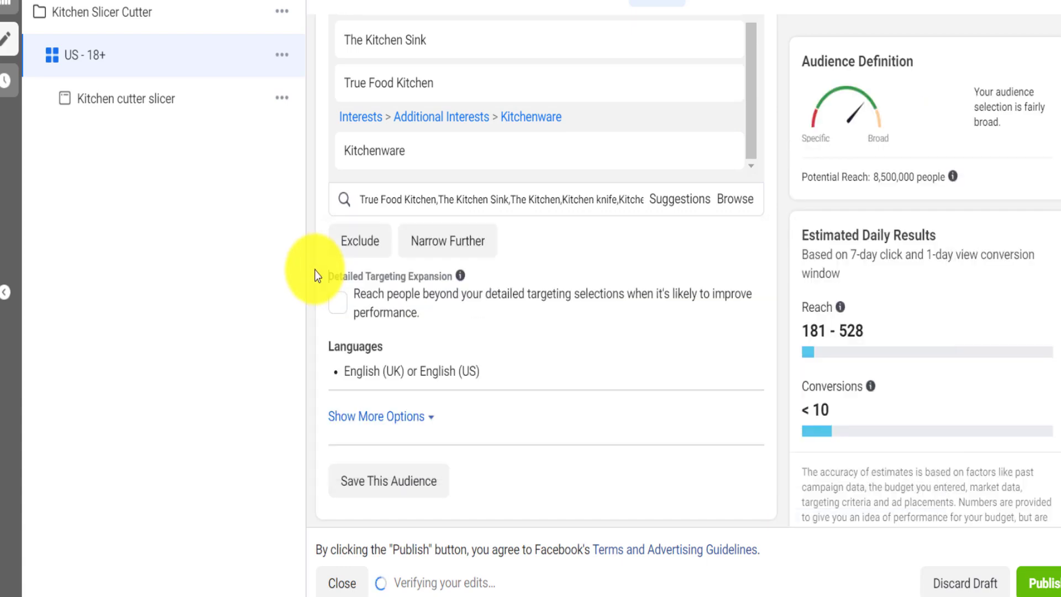
scroll(614, 251, "up", 6)
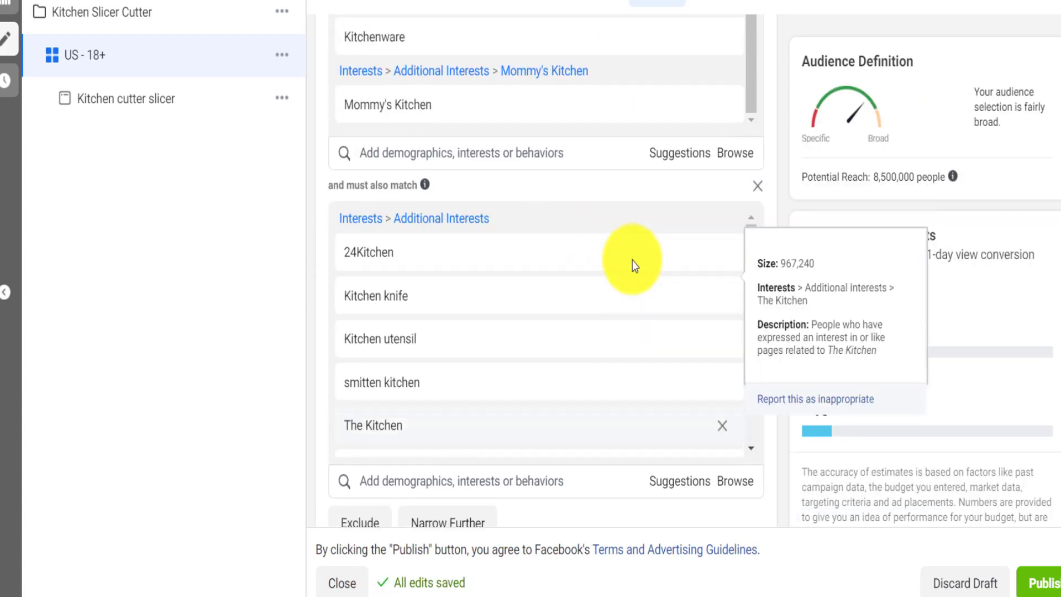
scroll(762, 187, "up", 5)
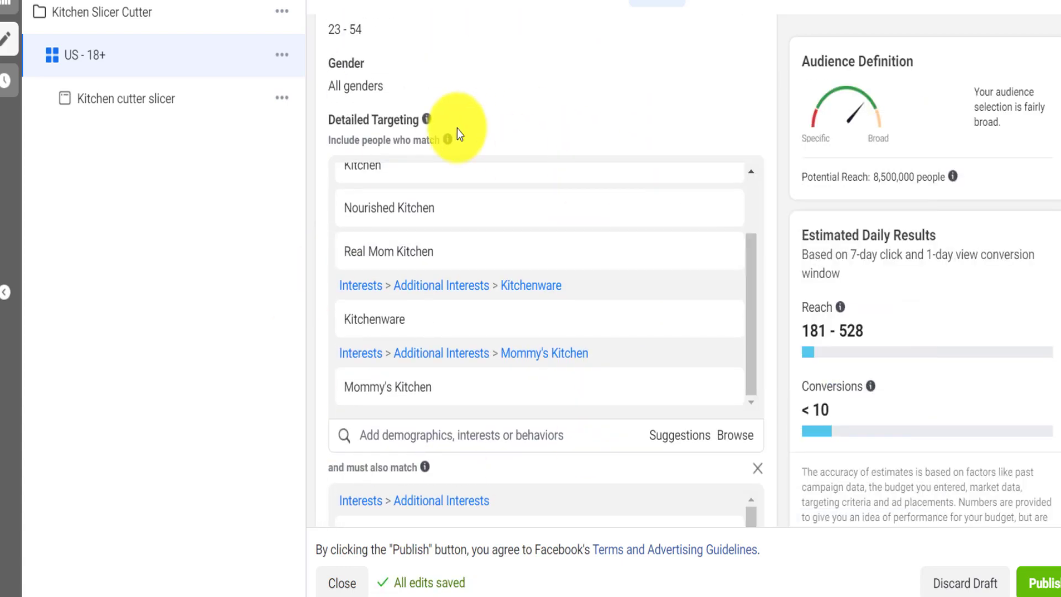
scroll(442, 83, "down", 2)
scroll(516, 371, "down", 6)
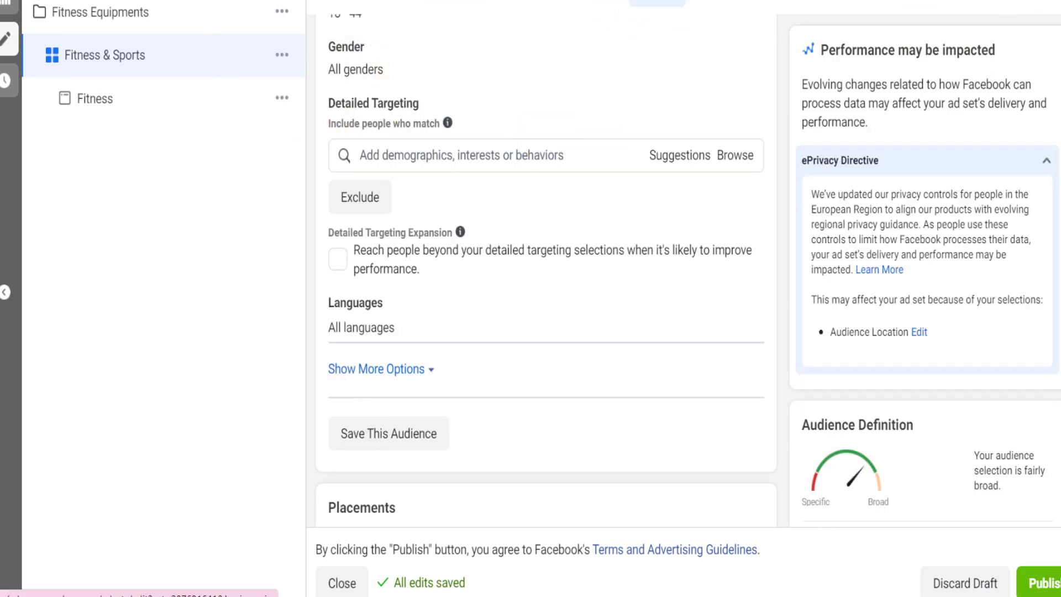
Step: Open the Fitness ad and expand its 'Best Fitness Machine' feed preview to full size
left_click(95, 99)
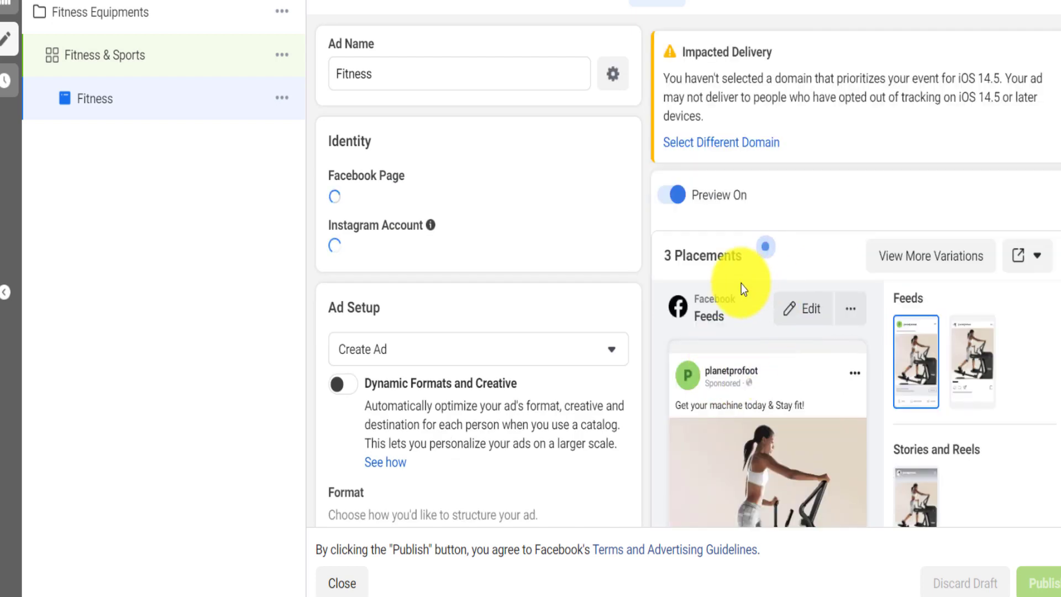
left_click(852, 315)
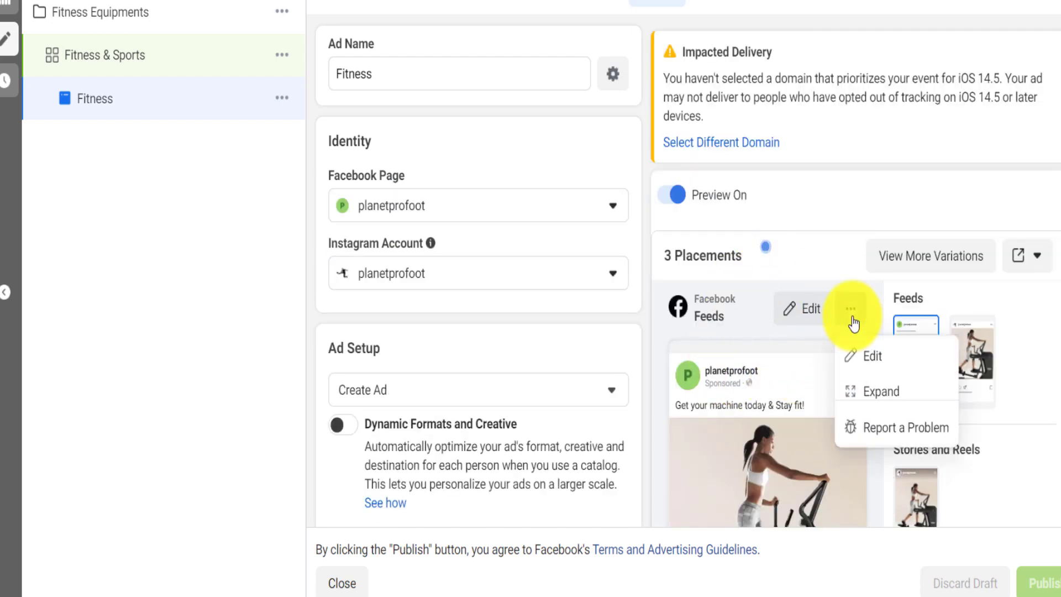
left_click(858, 393)
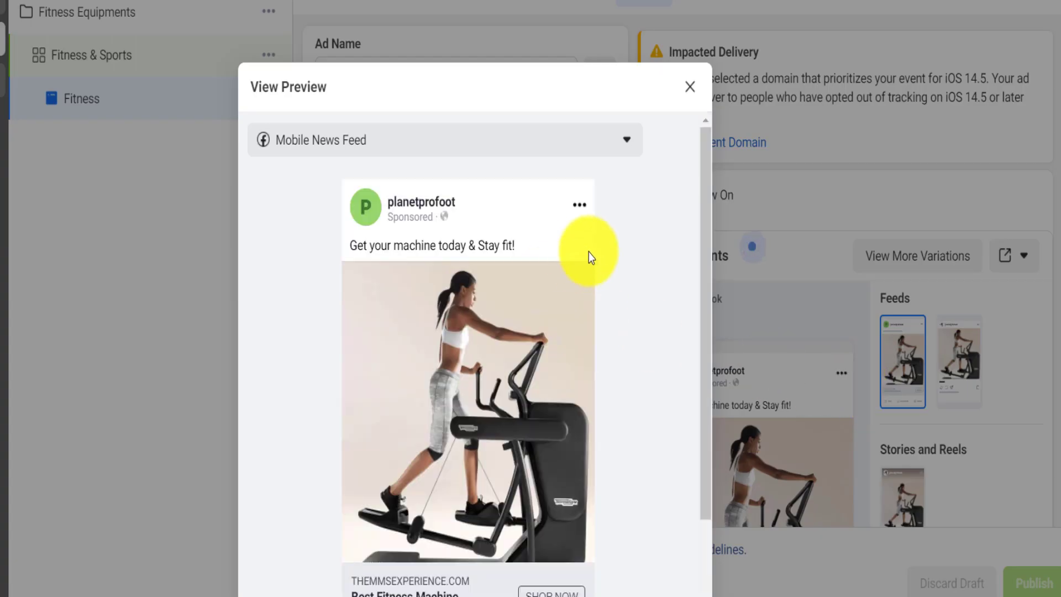
scroll(597, 251, "down", 5)
scroll(553, 348, "up", 3)
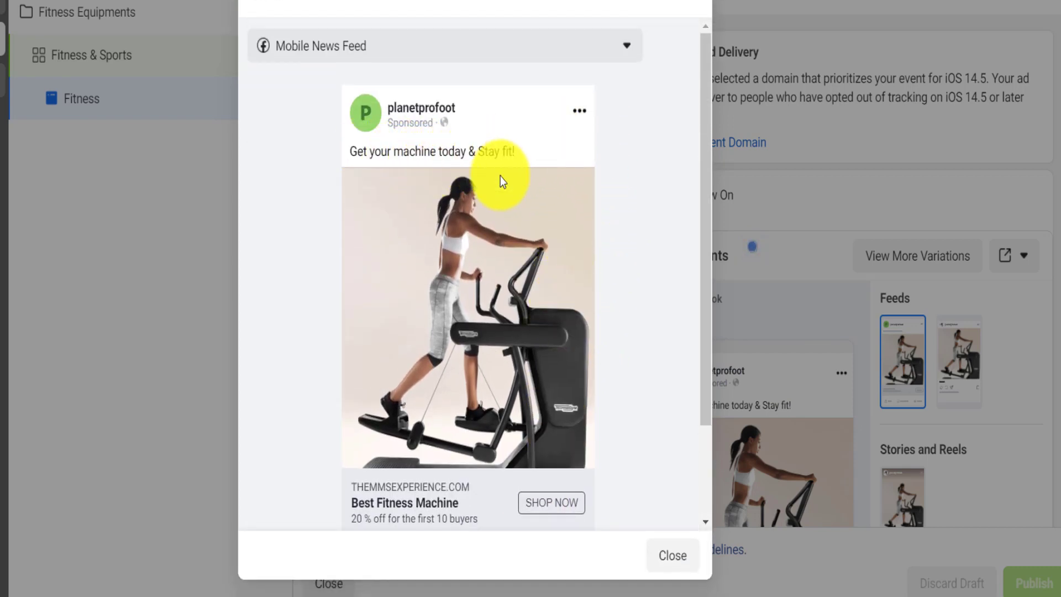
scroll(568, 369, "down", 3)
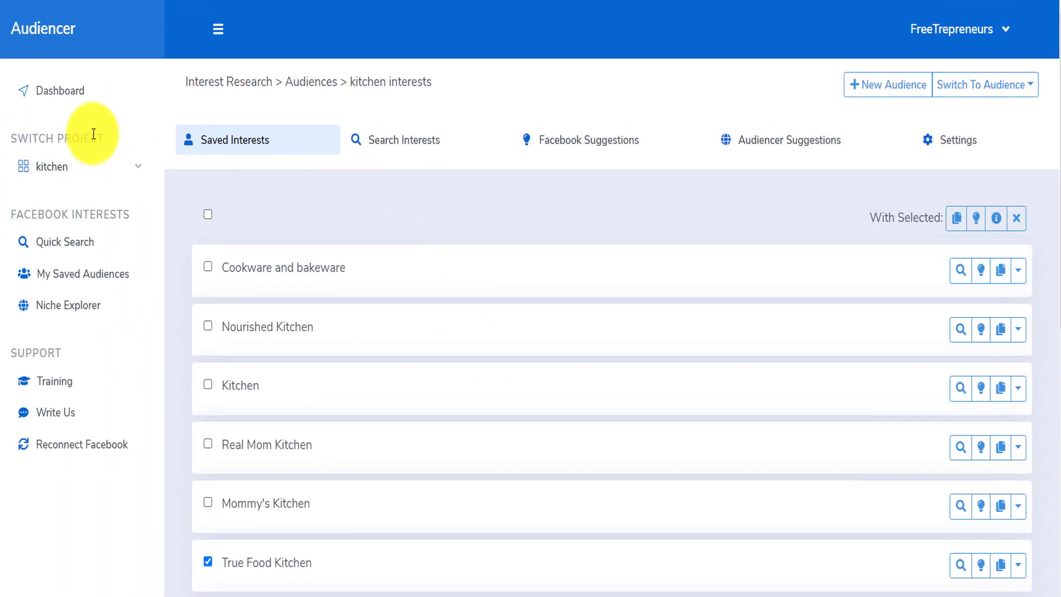
Step: Switch to the Health & Fitness project and open its interest audience
left_click(105, 167)
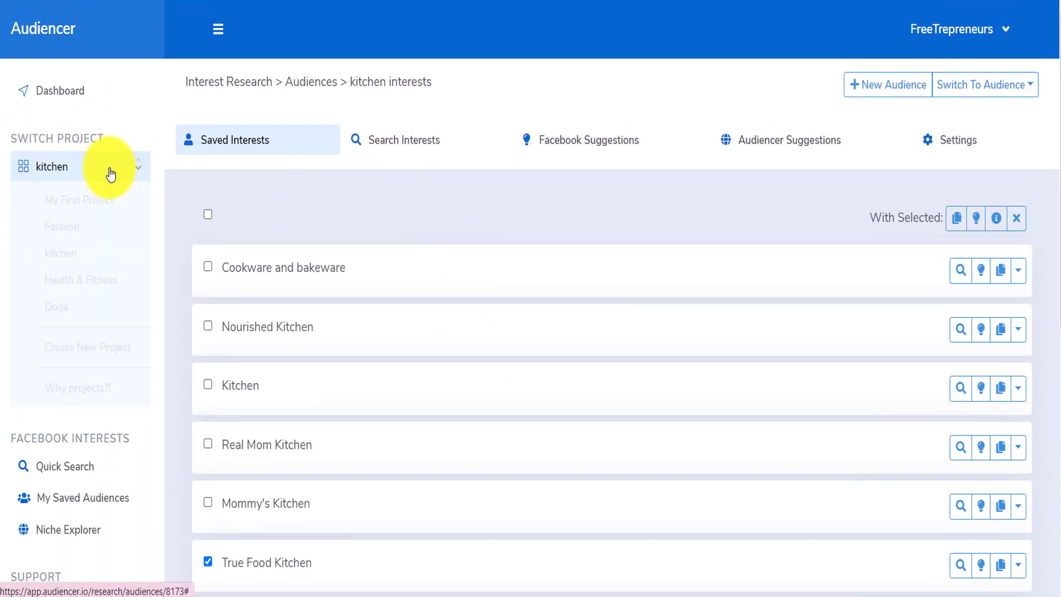
left_click(70, 285)
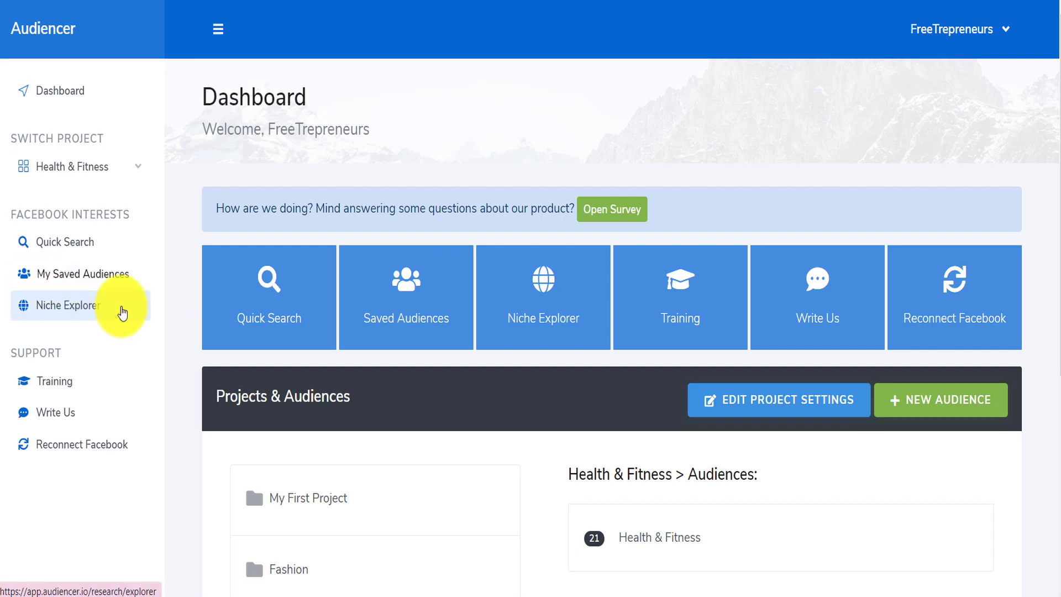
scroll(827, 371, "down", 1)
scroll(827, 371, "down", 4)
left_click(609, 299)
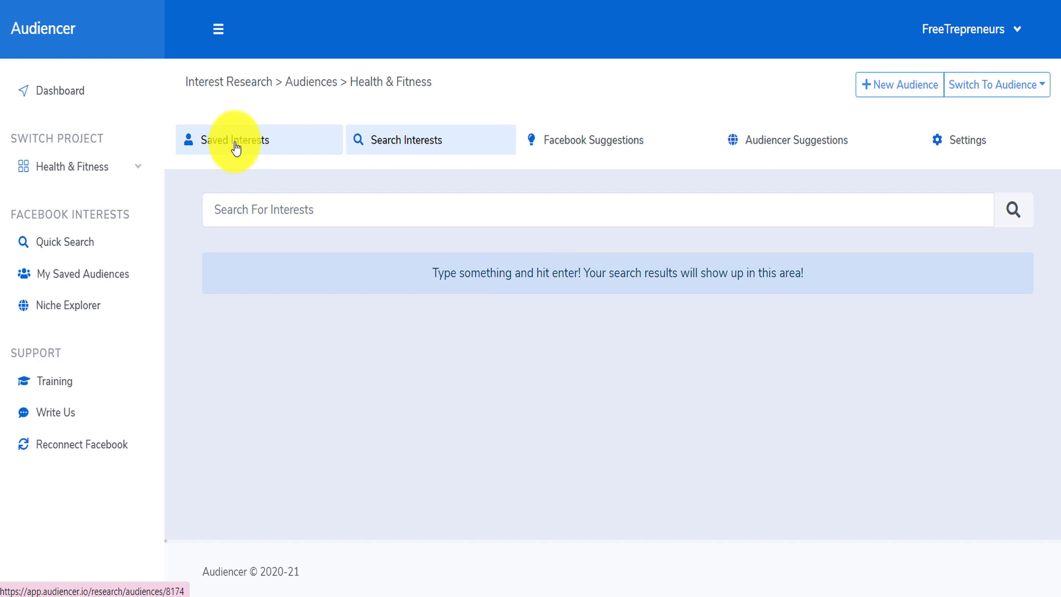
Step: Select all saved fitness interests and copy them to the clipboard
left_click(235, 145)
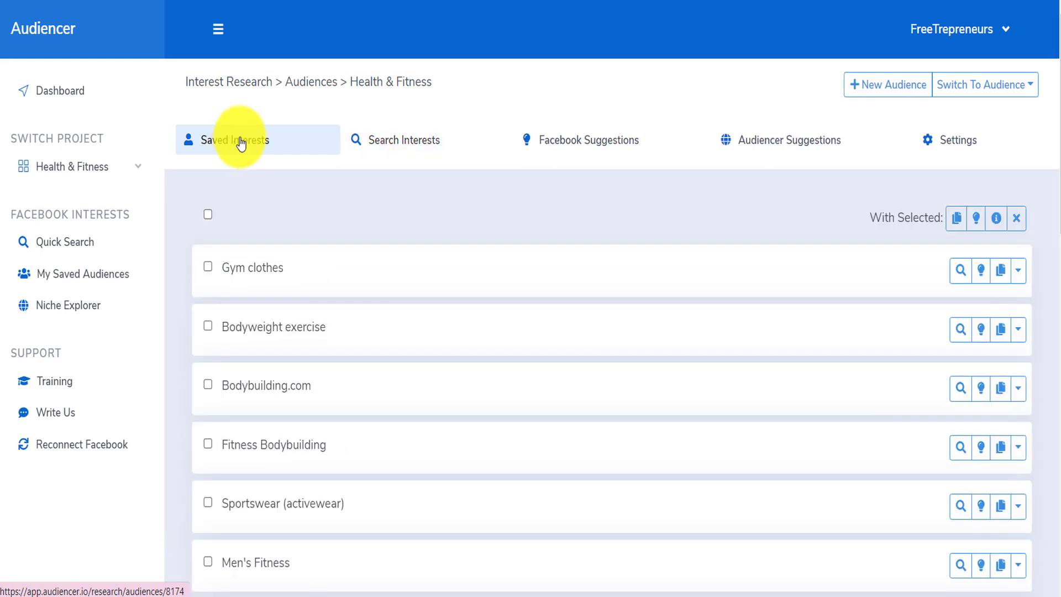
scroll(210, 232, "down", 2)
scroll(267, 347, "down", 6)
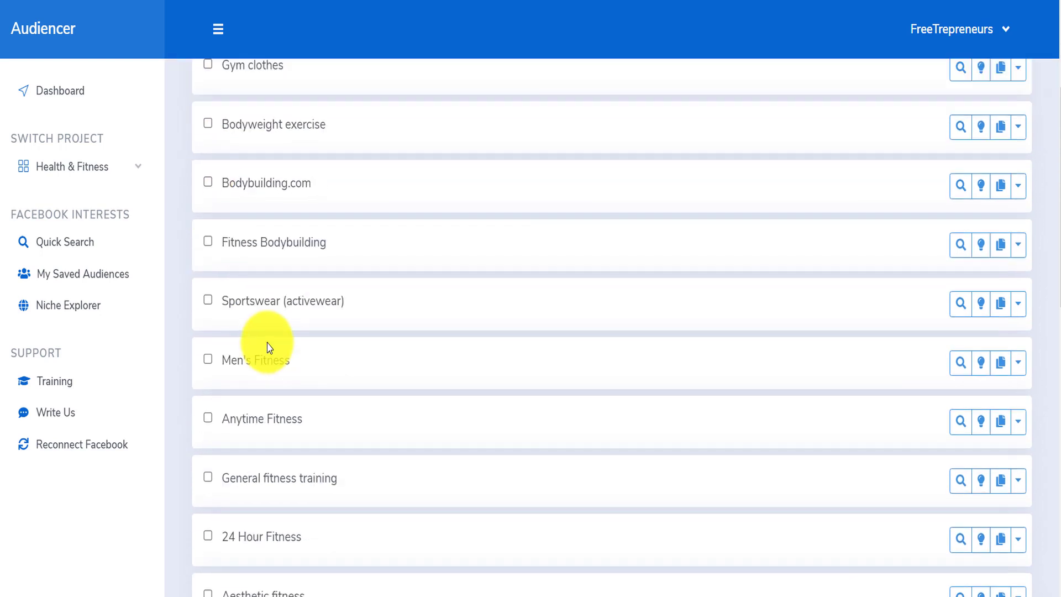
scroll(271, 347, "up", 6)
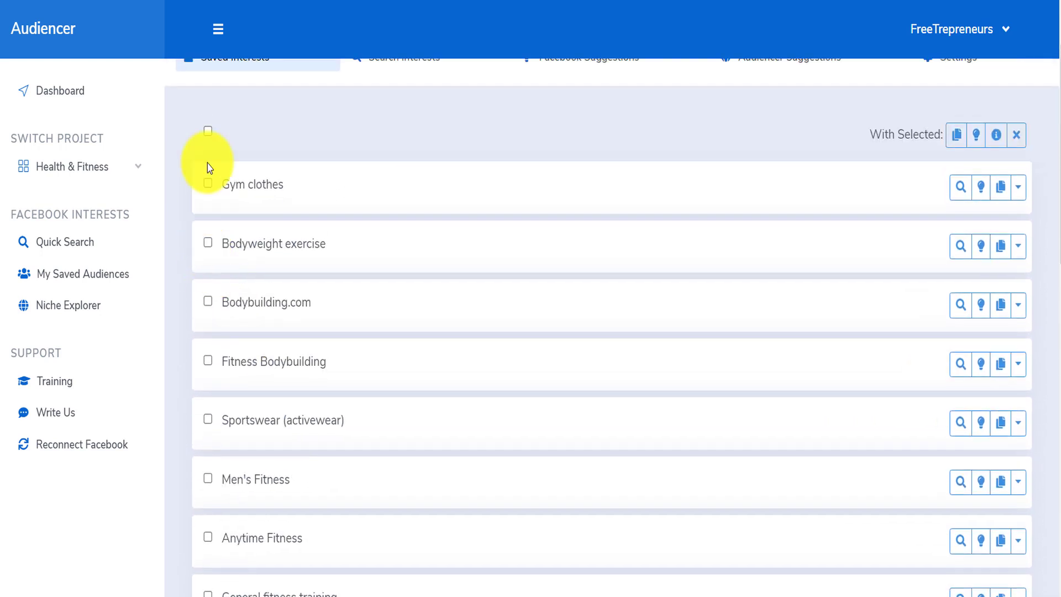
left_click(208, 131)
left_click(955, 137)
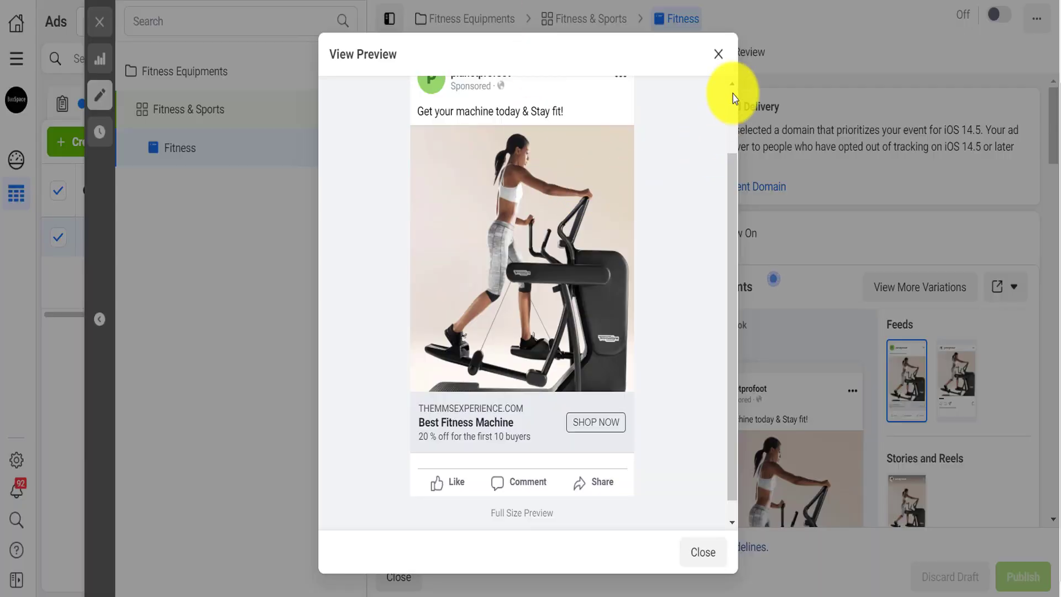
Step: Close the ad preview and return to the Fitness & Sports ad set settings
left_click(718, 54)
left_click(576, 30)
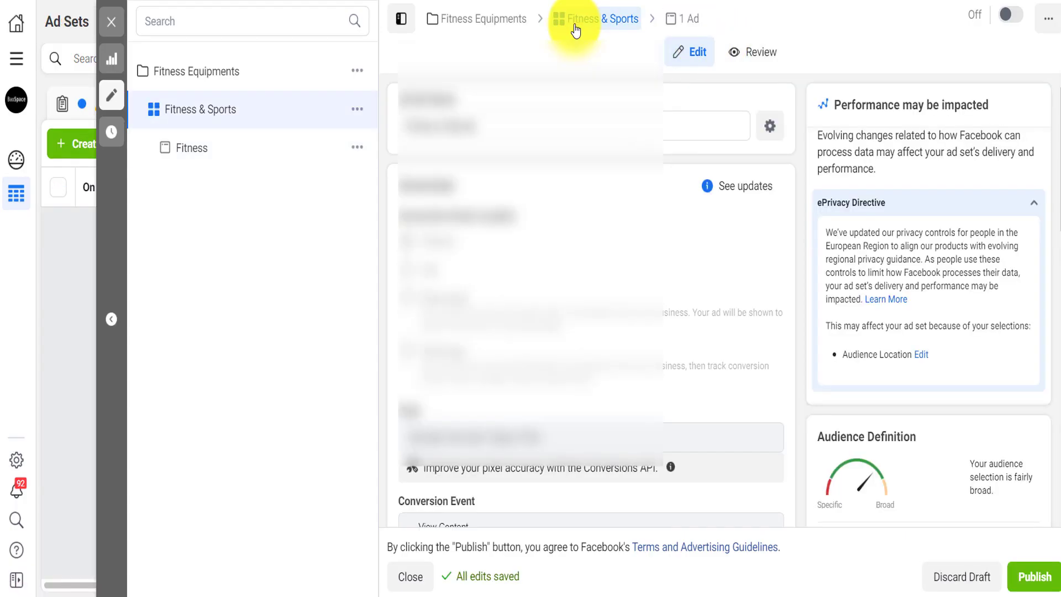
scroll(552, 237, "down", 5)
scroll(485, 237, "down", 15)
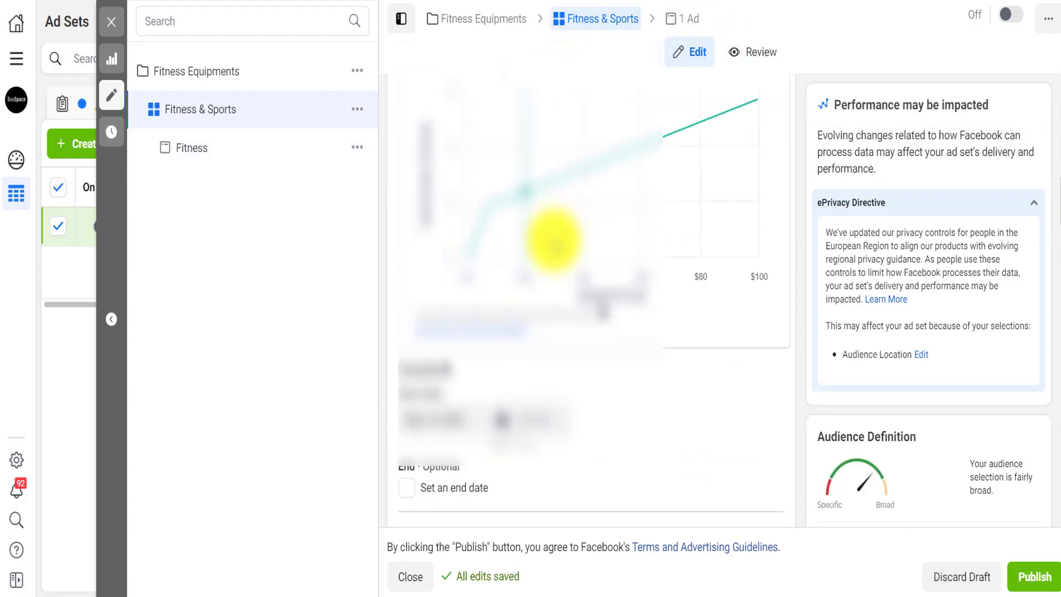
scroll(475, 210, "up", 5)
scroll(498, 299, "down", 7)
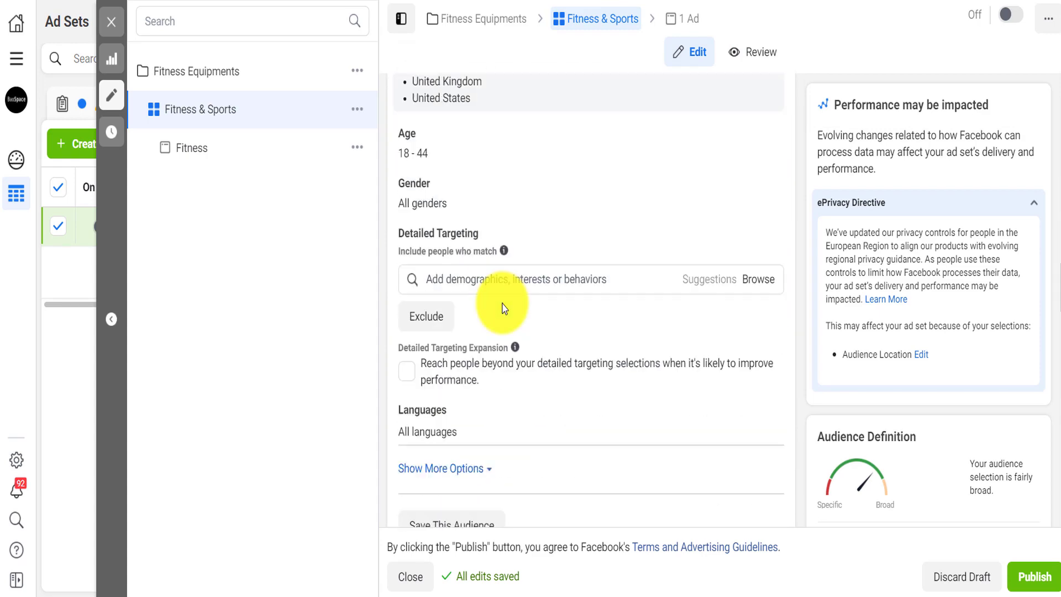
scroll(475, 234, "up", 1)
Step: Paste the fitness interests into Detailed Targeting and remove the Additional Interests group
left_click(467, 248)
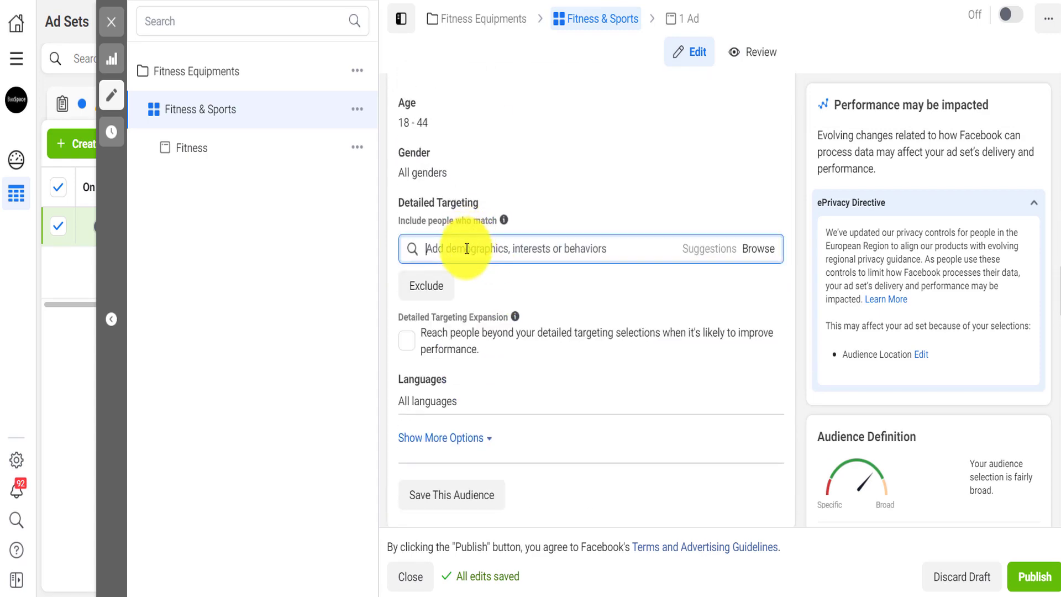
key("ctrl+v")
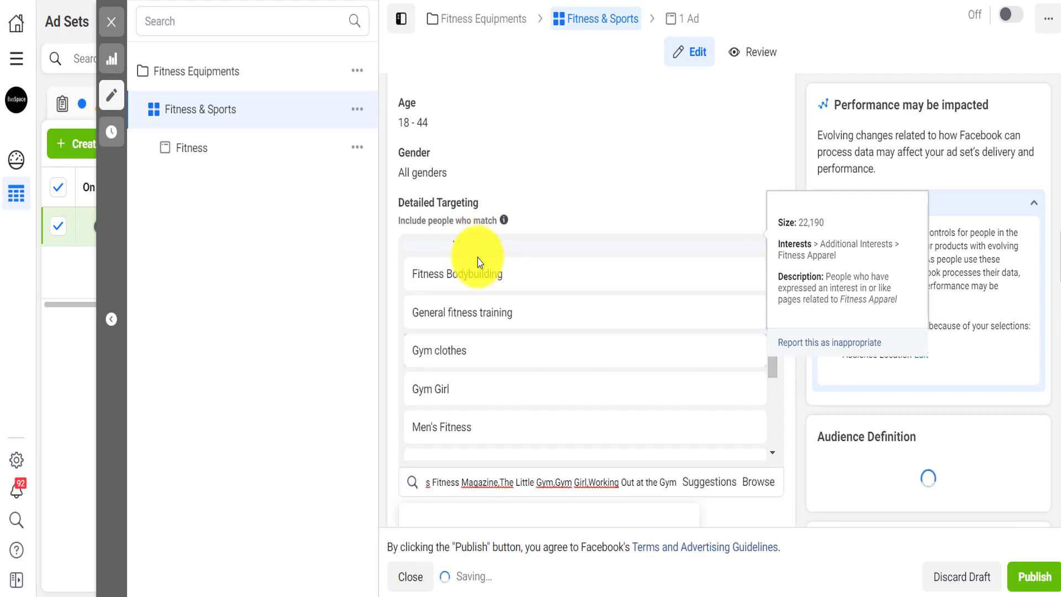
scroll(556, 346, "up", 5)
scroll(564, 344, "down", 5)
scroll(577, 342, "down", 5)
scroll(748, 338, "up", 10)
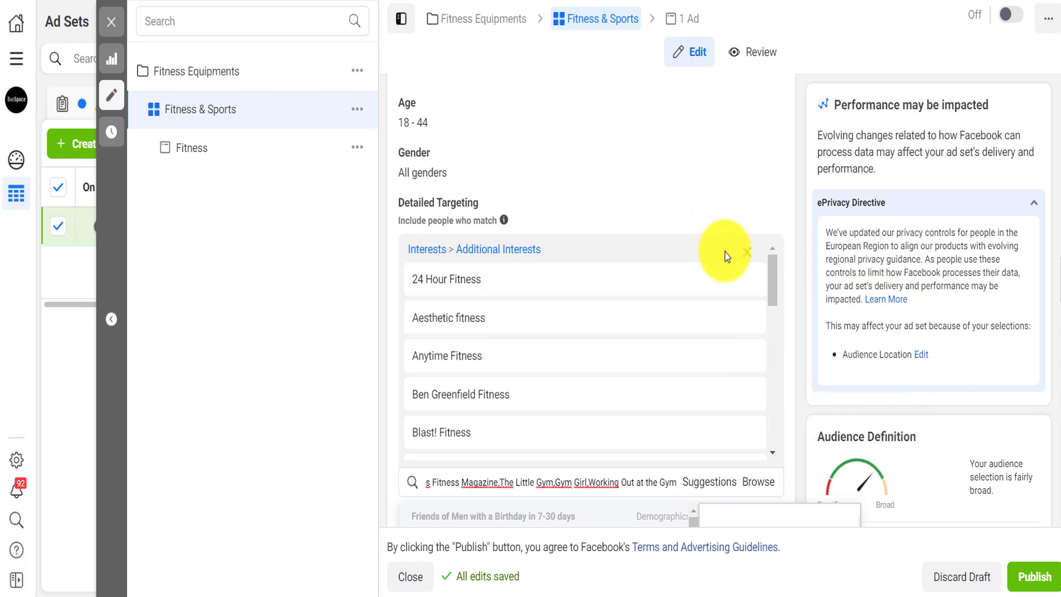
left_click(746, 253)
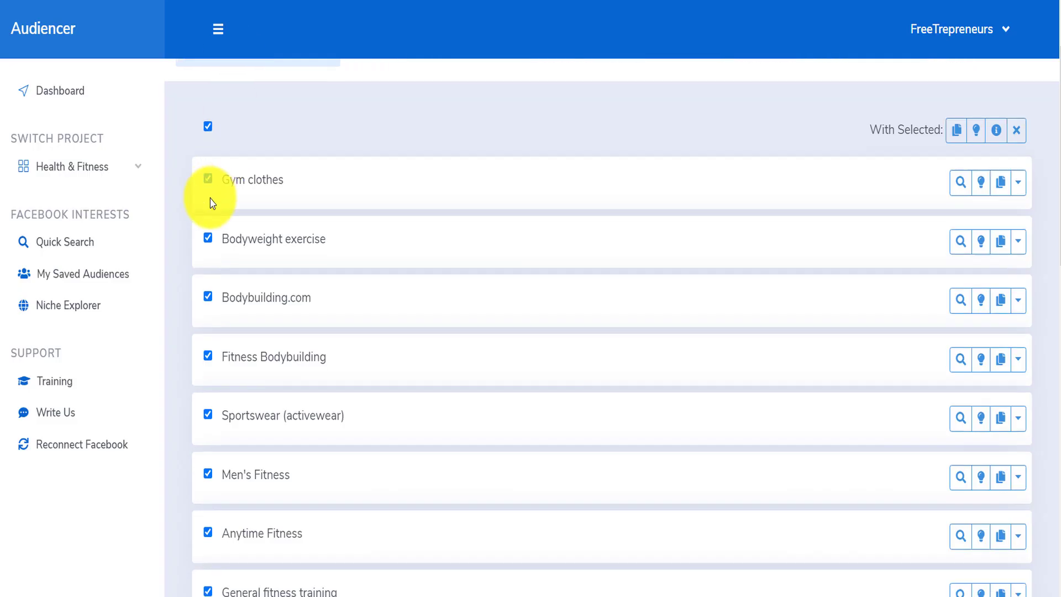
Step: Untick all saved interests, then tick Gym clothes, Bodyweight exercise and Sportswear (activewear)
scroll(216, 138, "down", 2)
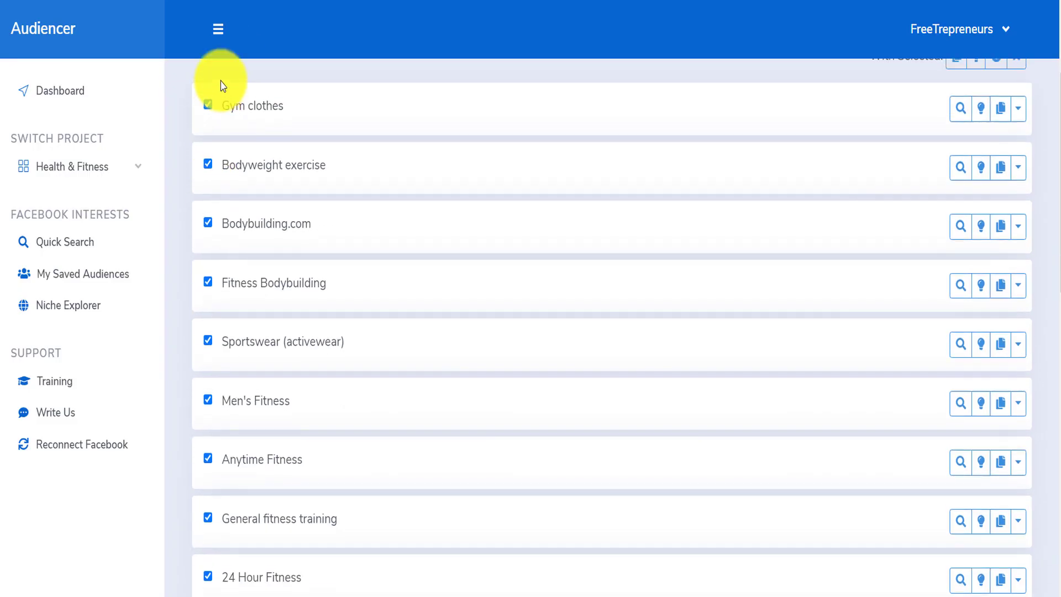
scroll(216, 127, "up", 3)
left_click(208, 215)
scroll(205, 199, "down", 2)
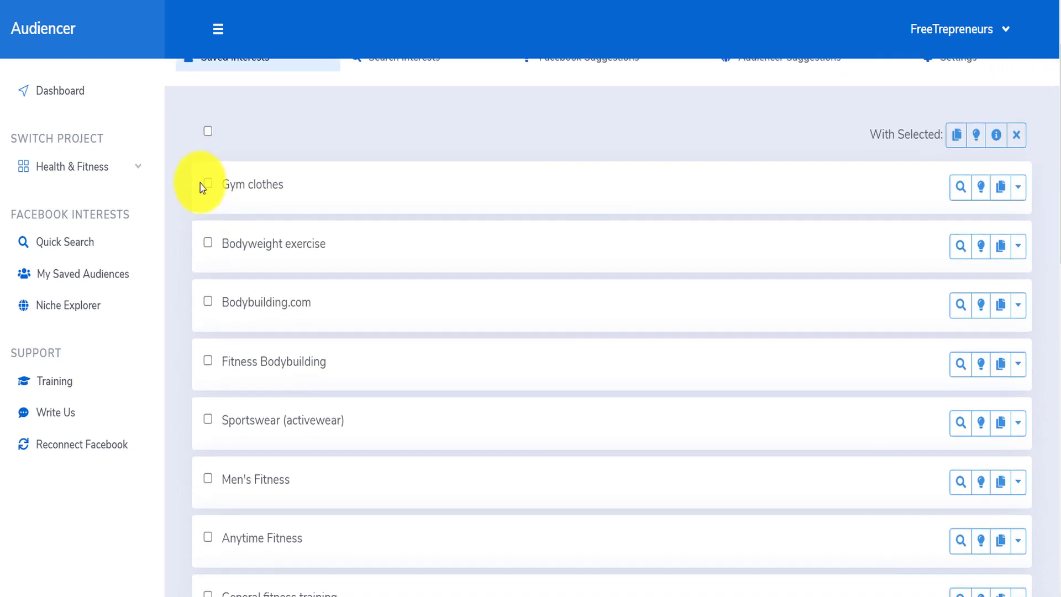
left_click(208, 184)
left_click(208, 243)
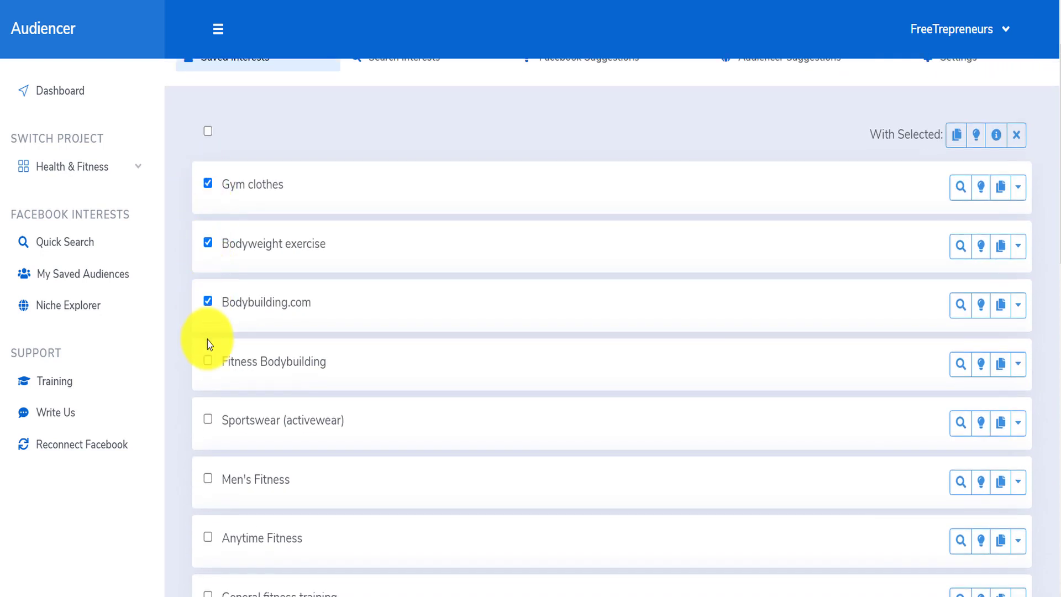
left_click(208, 420)
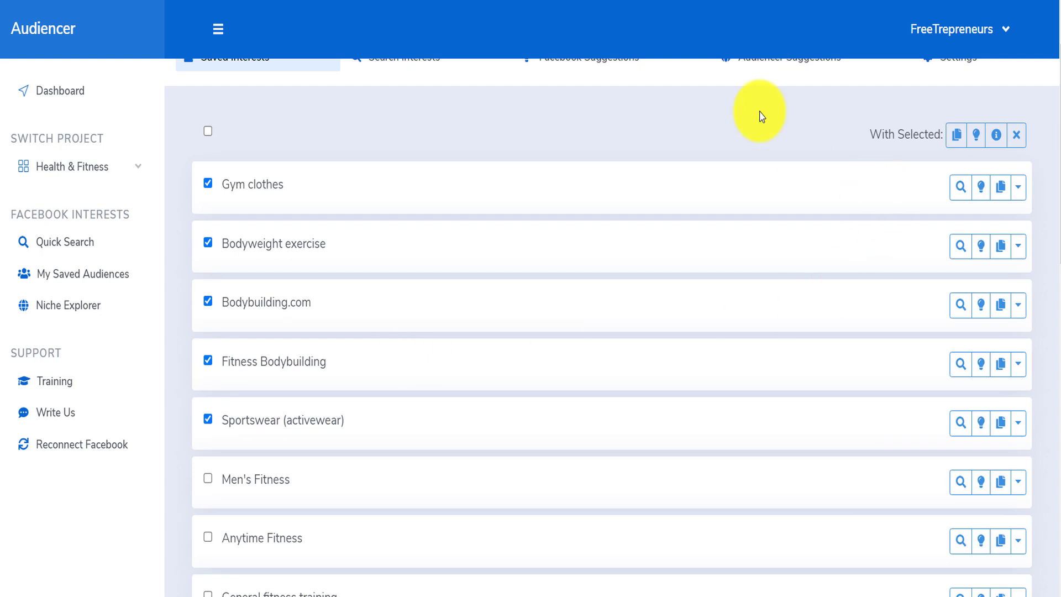
Step: Browse the list, untick Sportswear (activewear) and highlight its '(activewear)' label
scroll(265, 313, "down", 5)
scroll(166, 279, "down", 3)
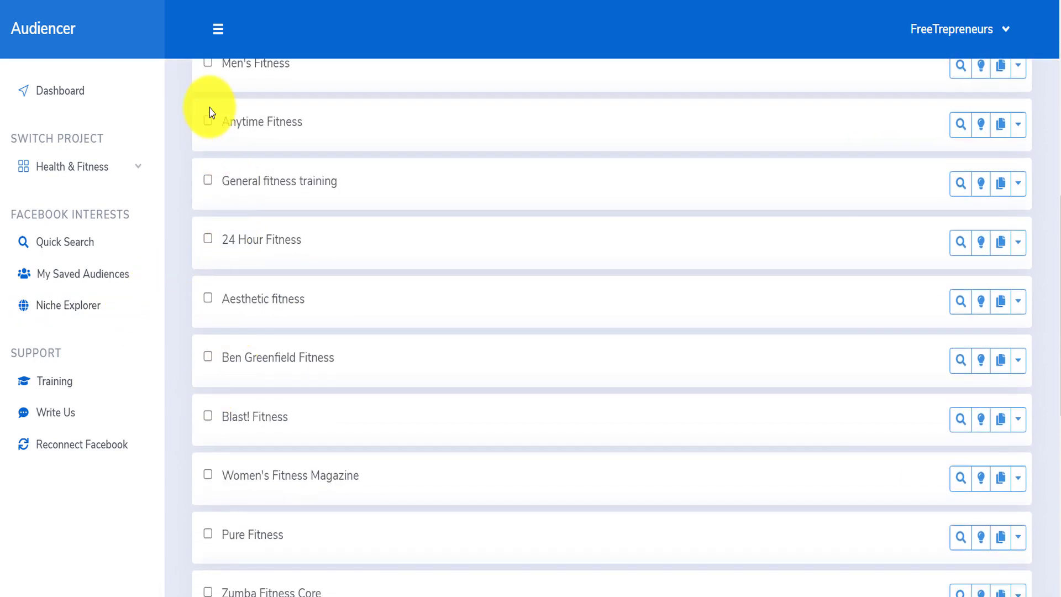
scroll(710, 279, "down", 6)
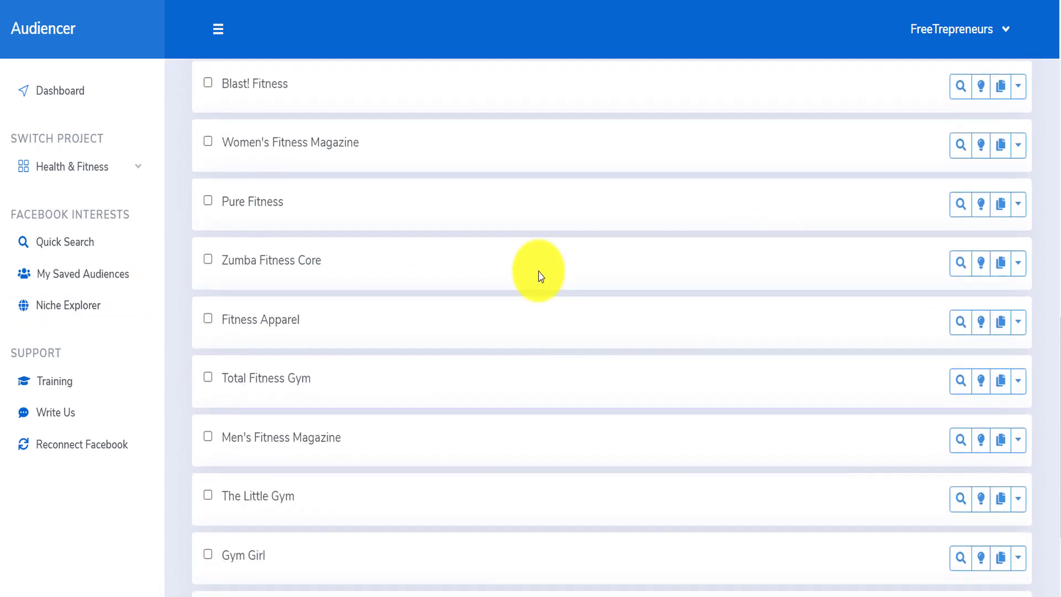
scroll(625, 462, "down", 3)
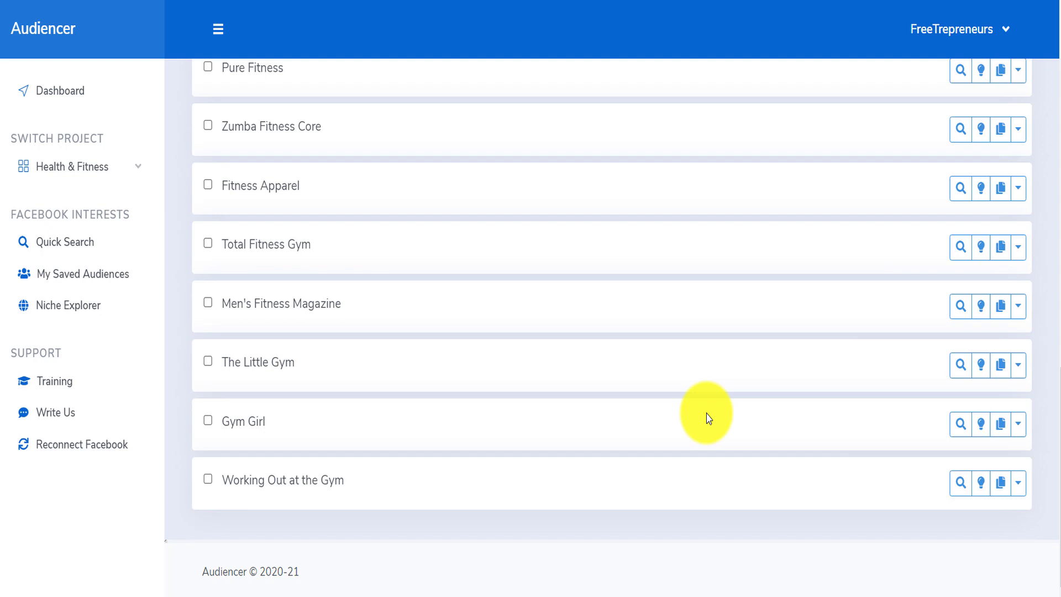
scroll(709, 418, "up", 5)
scroll(709, 419, "up", 5)
scroll(473, 407, "up", 5)
scroll(231, 155, "up", 3)
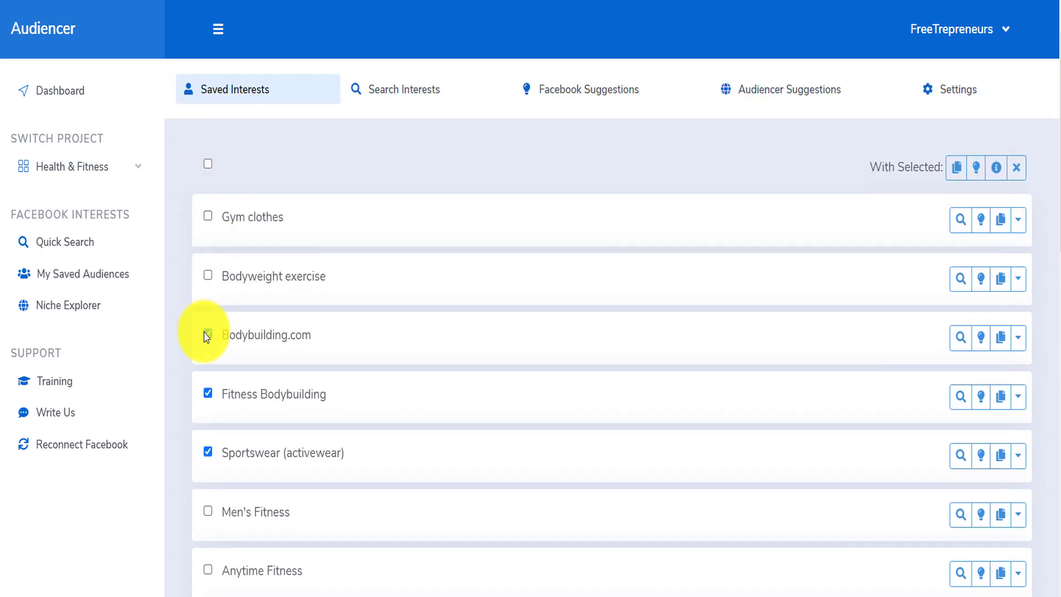
left_click(208, 451)
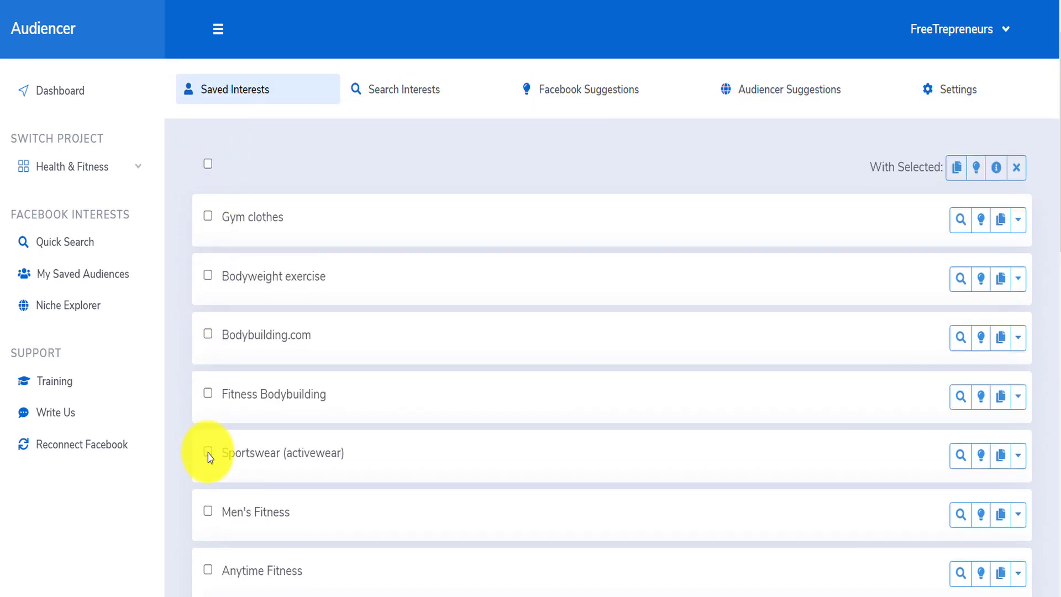
scroll(355, 379, "down", 5)
left_click_drag(344, 211, 228, 203)
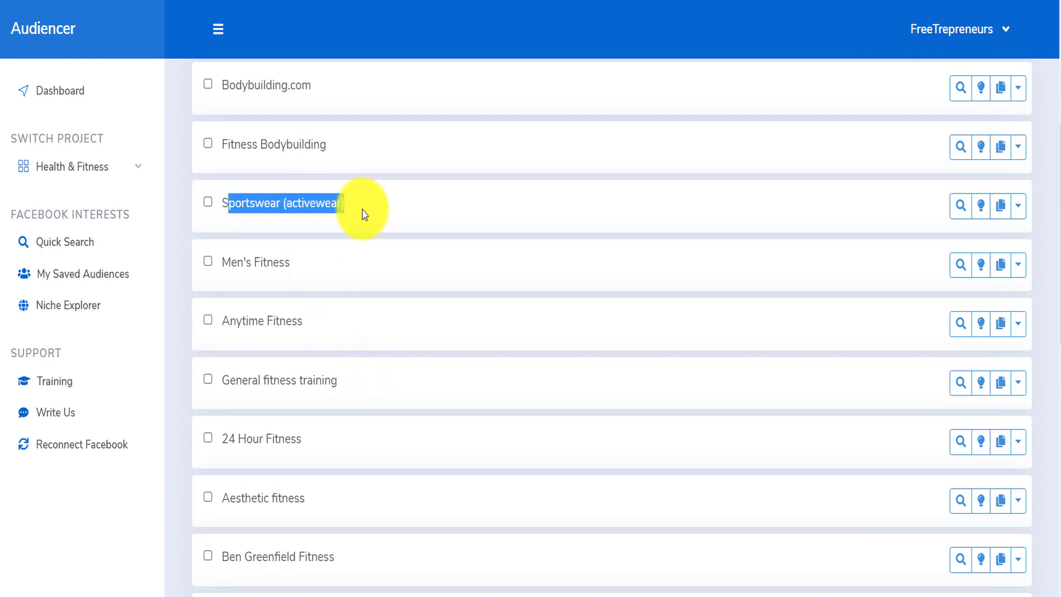
Step: View Facebook suggestions for Sportswear (activewear), such as Outerwear, Swimsuit and Sportswear (fashion)
left_click(982, 206)
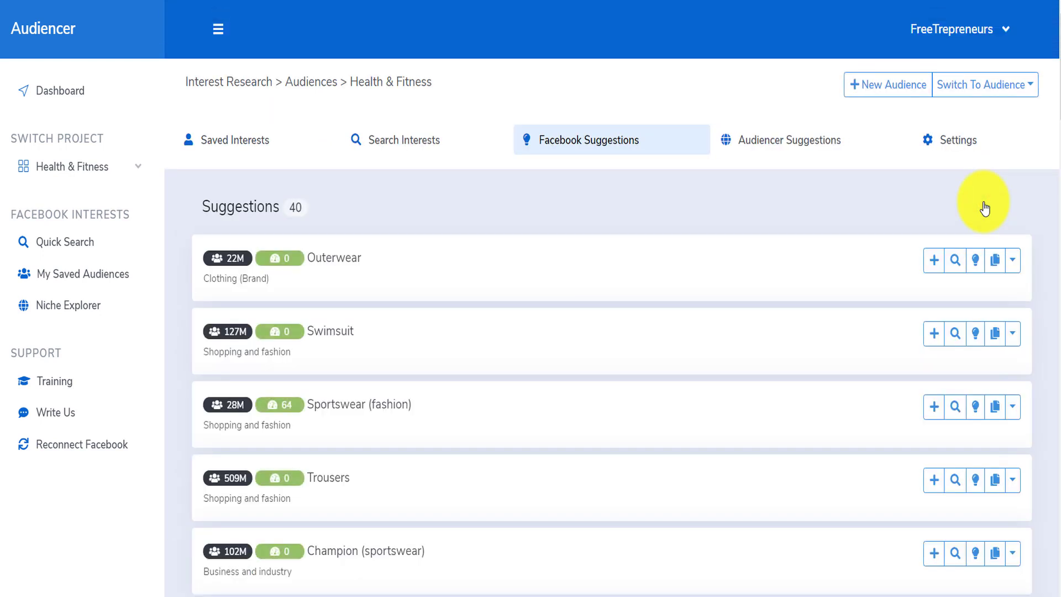
left_click_drag(361, 259, 312, 257)
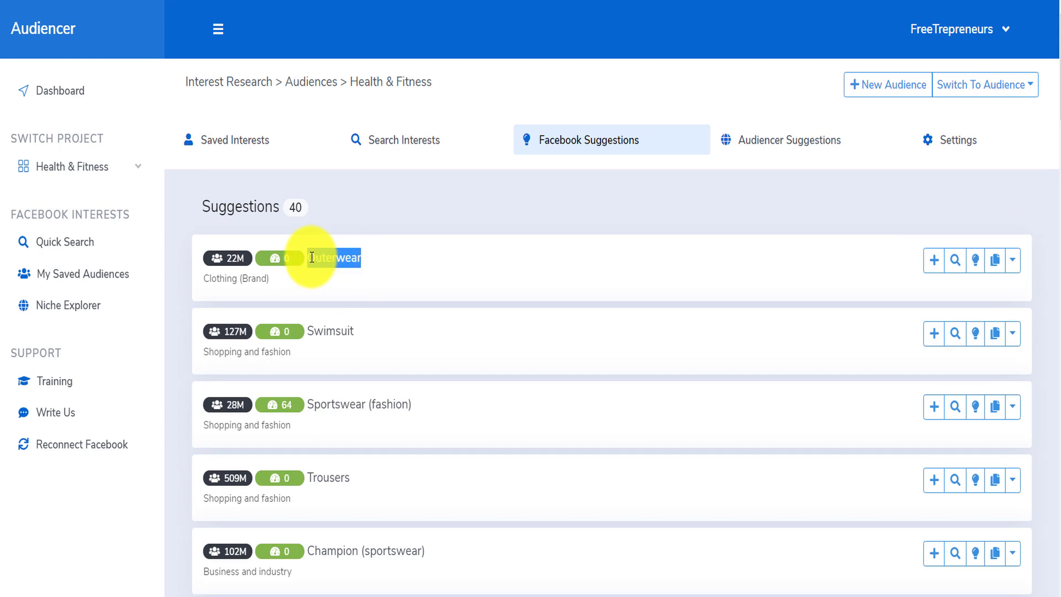
left_click_drag(355, 330, 336, 332)
left_click_drag(440, 407, 332, 397)
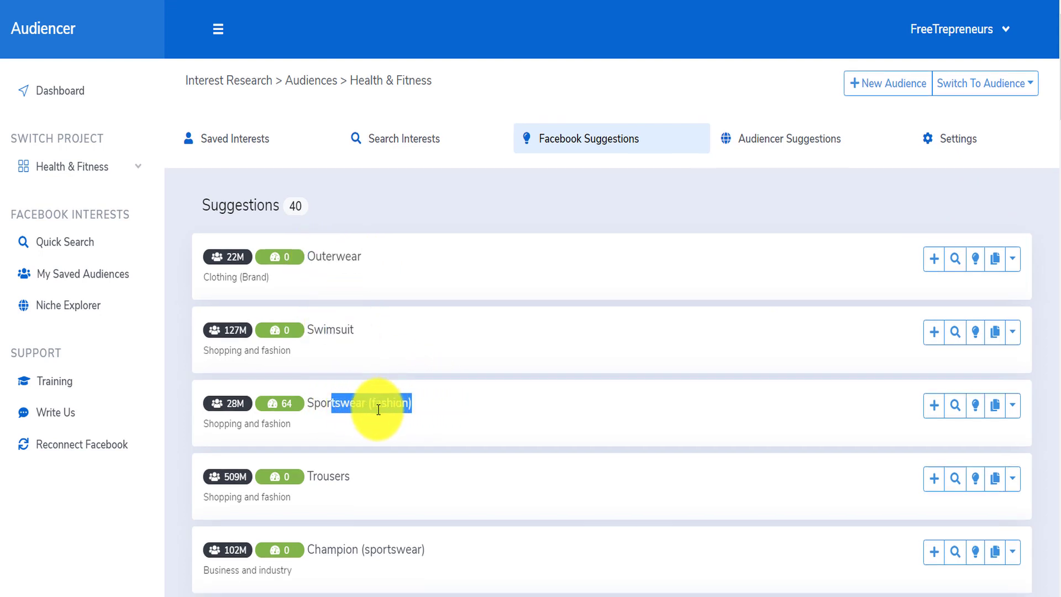
scroll(297, 350, "down", 4)
scroll(445, 244, "up", 4)
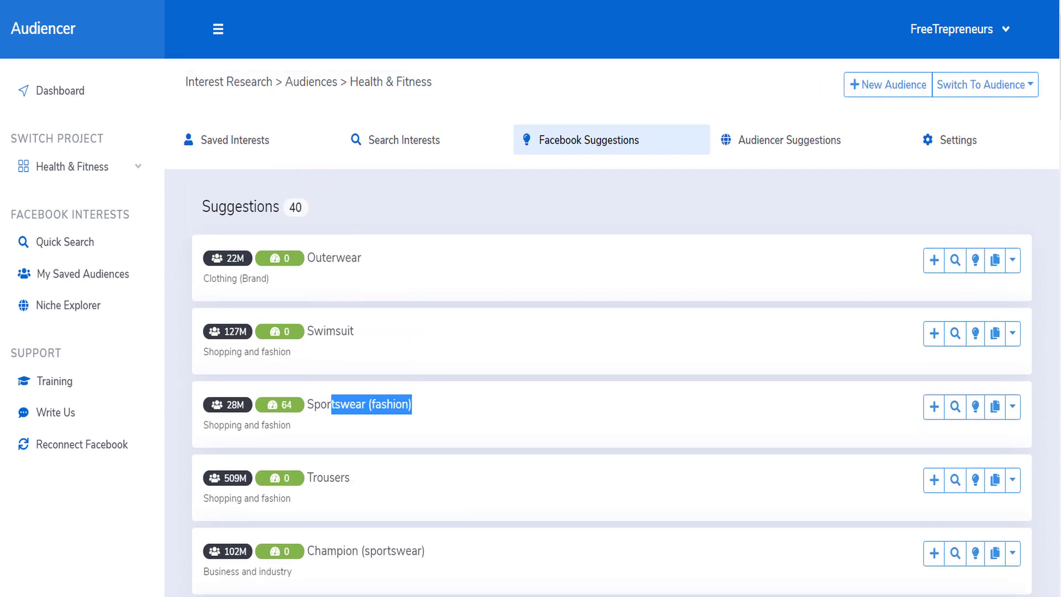
Step: Go back to the overview and reopen the Health & Fitness saved interests
left_click(38, 11)
left_click(637, 301)
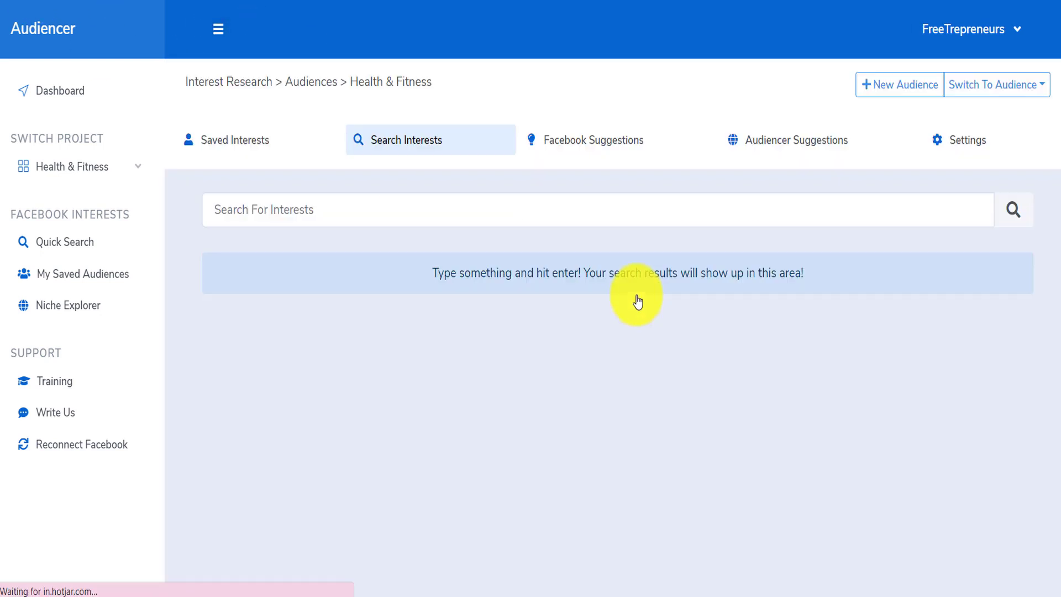
left_click(239, 140)
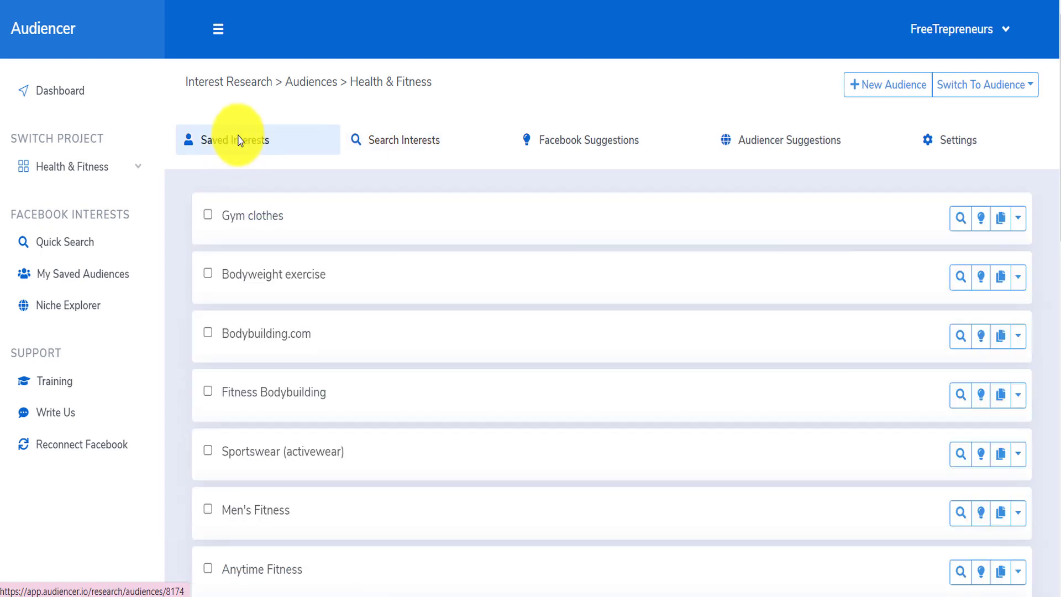
scroll(266, 372, "down", 2)
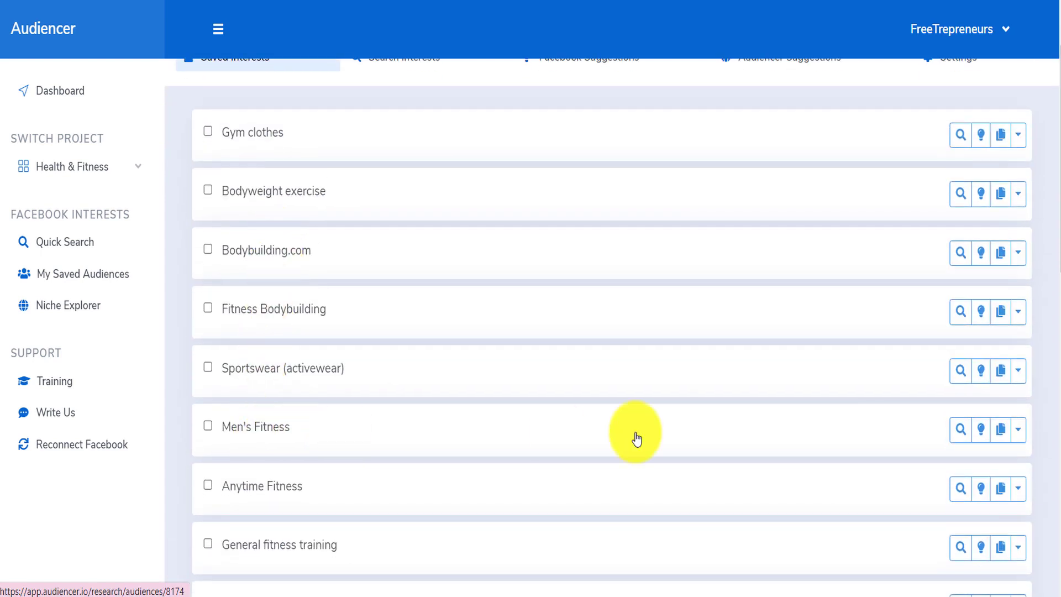
scroll(978, 431, "up", 1)
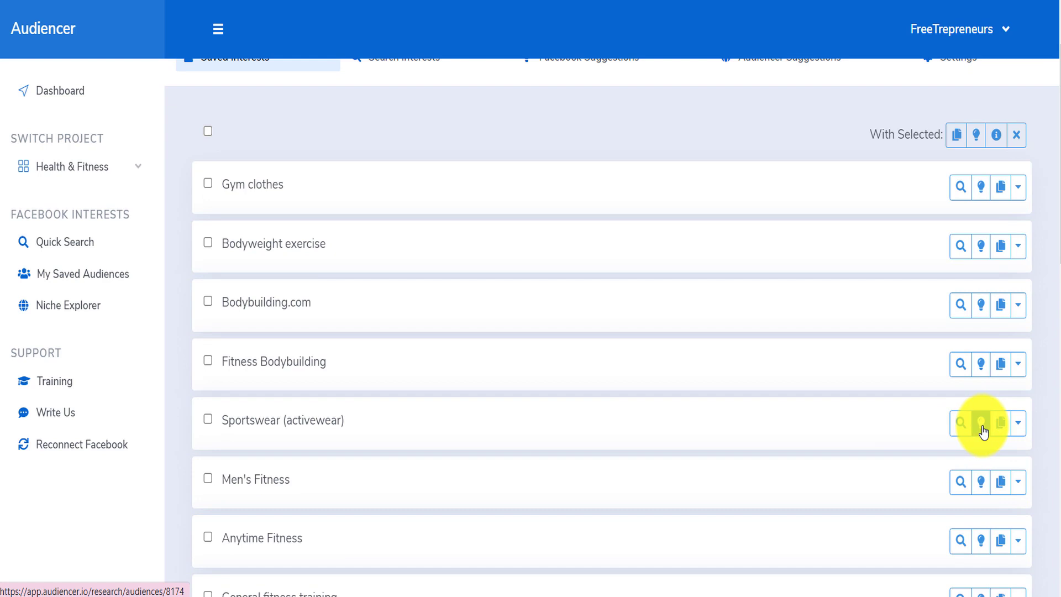
Step: View Men's Fitness suggestions like Muscle & Fitness, Men's Health (magazine), Flex and 24 Hour Fitness
left_click(982, 489)
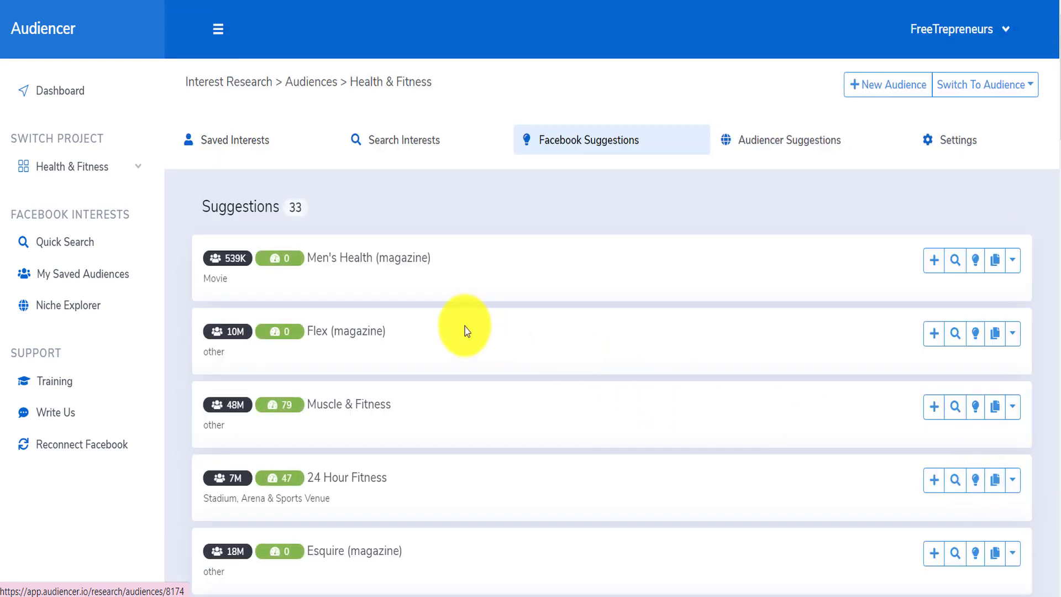
left_click_drag(407, 403, 315, 402)
left_click_drag(430, 258, 305, 257)
left_click_drag(381, 330, 330, 332)
left_click_drag(387, 476, 332, 477)
scroll(479, 408, "down", 6)
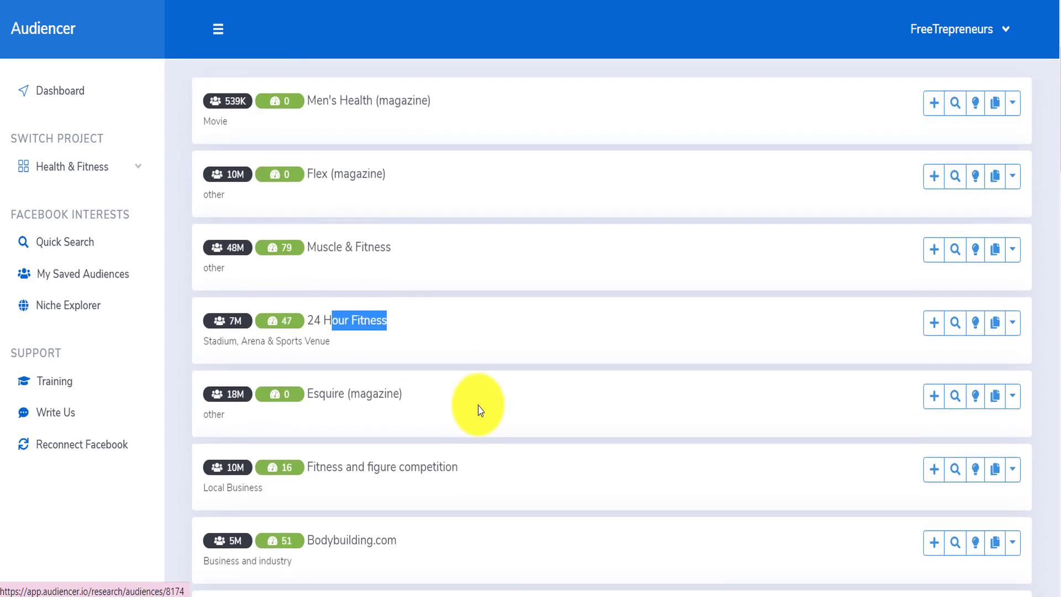
scroll(479, 409, "down", 3)
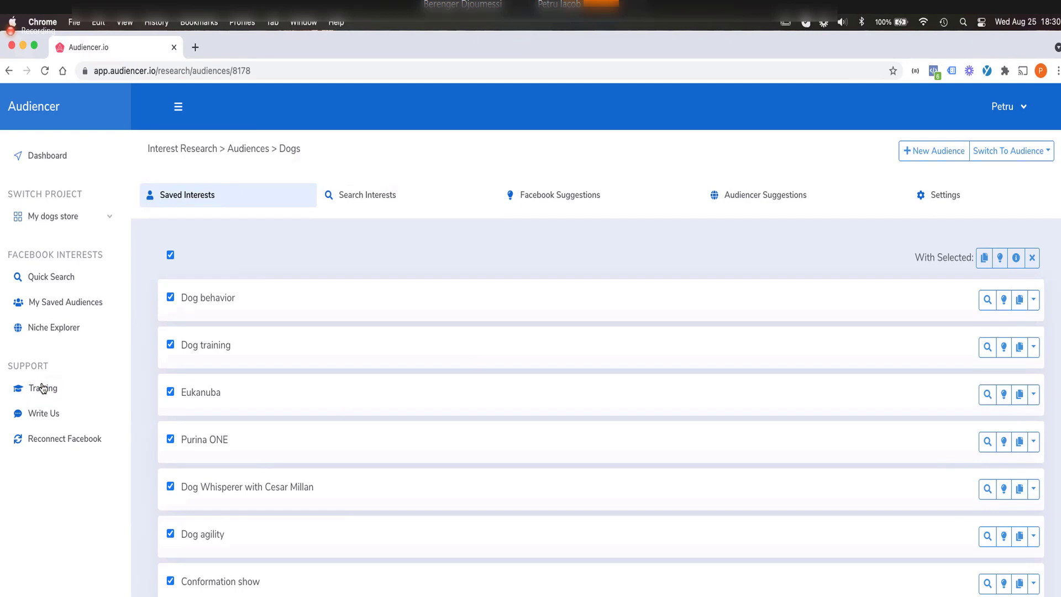
Step: Open the Training Area from the Support section's Training link
left_click(62, 389)
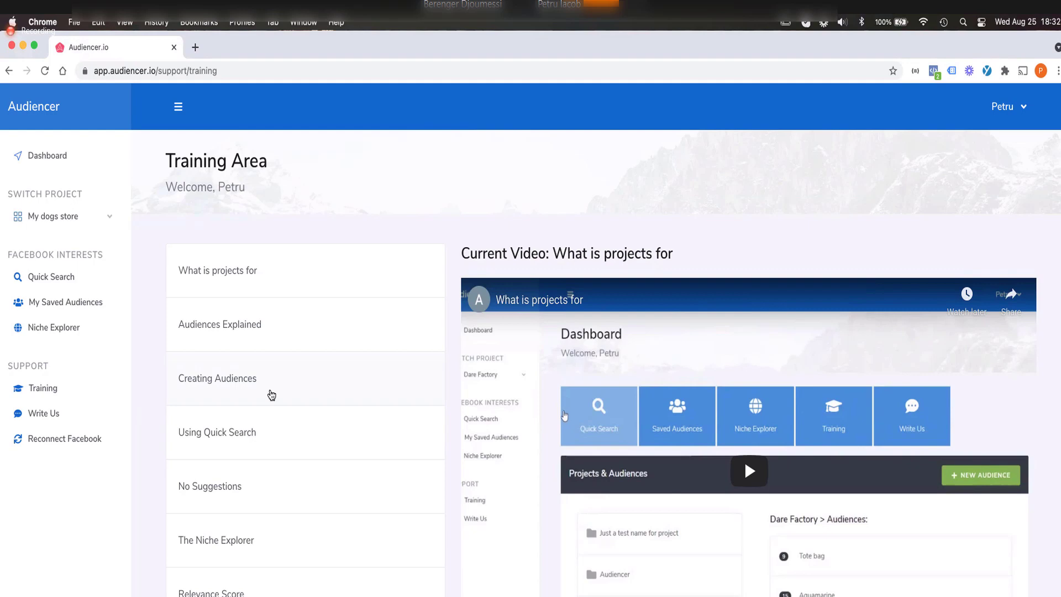
Step: Switch to the Health & Fitness project and open Niche Explorer from the Dashboard
key("ctrl+Up")
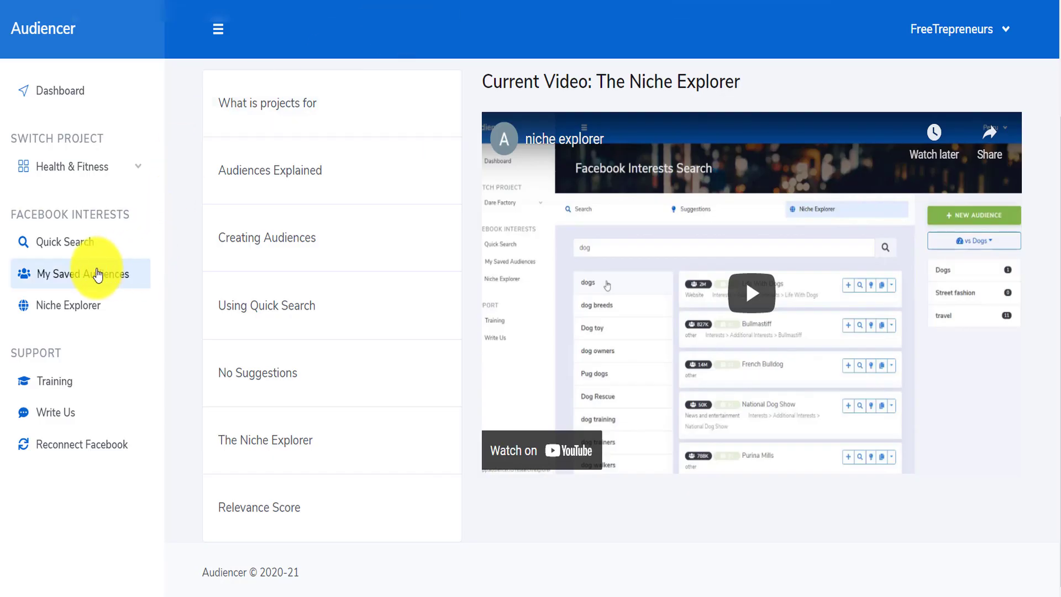
left_click(101, 168)
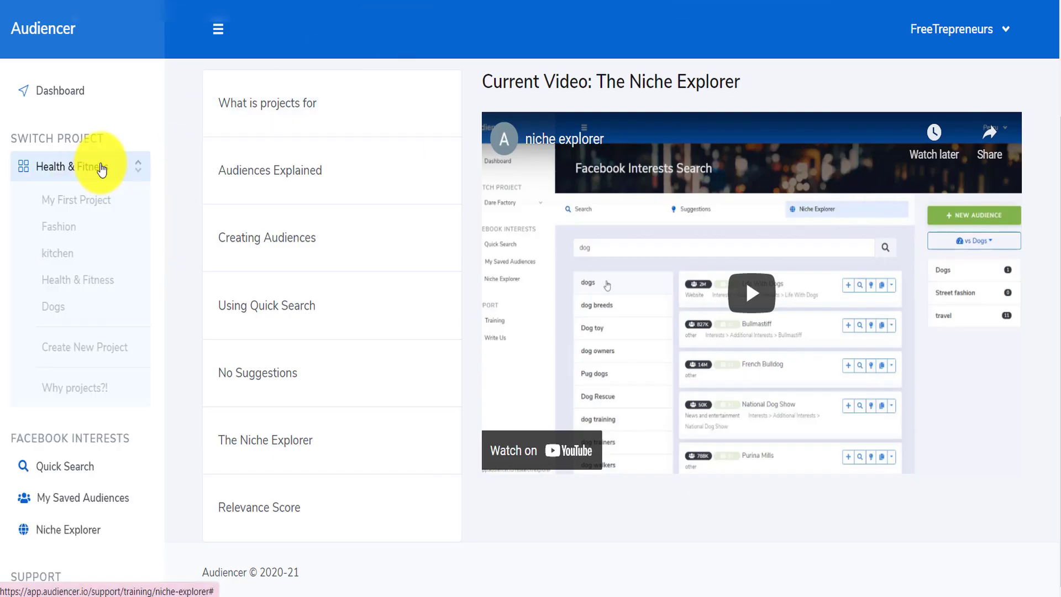
left_click(73, 281)
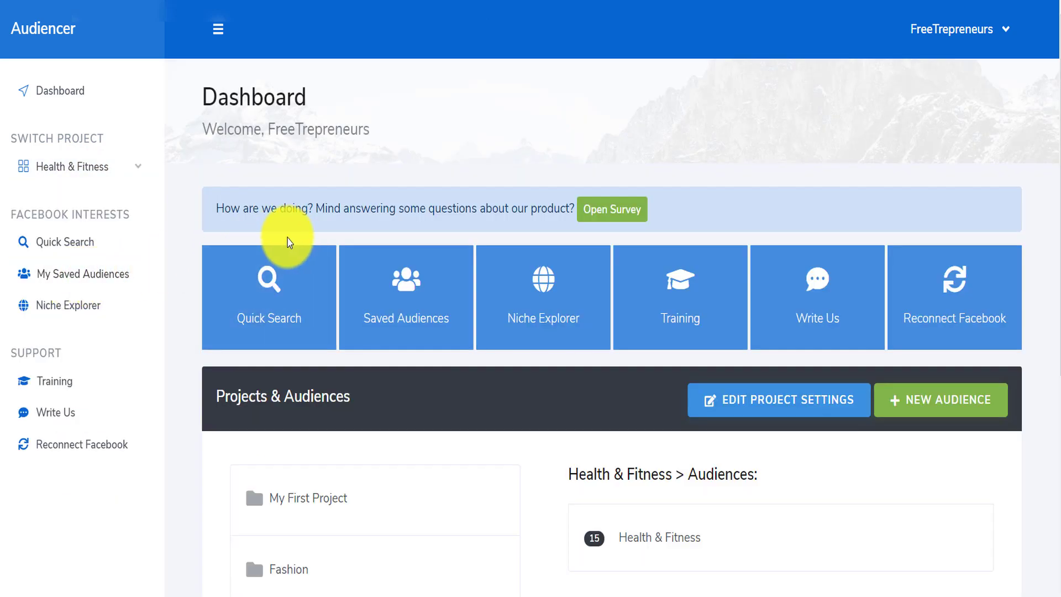
left_click(536, 306)
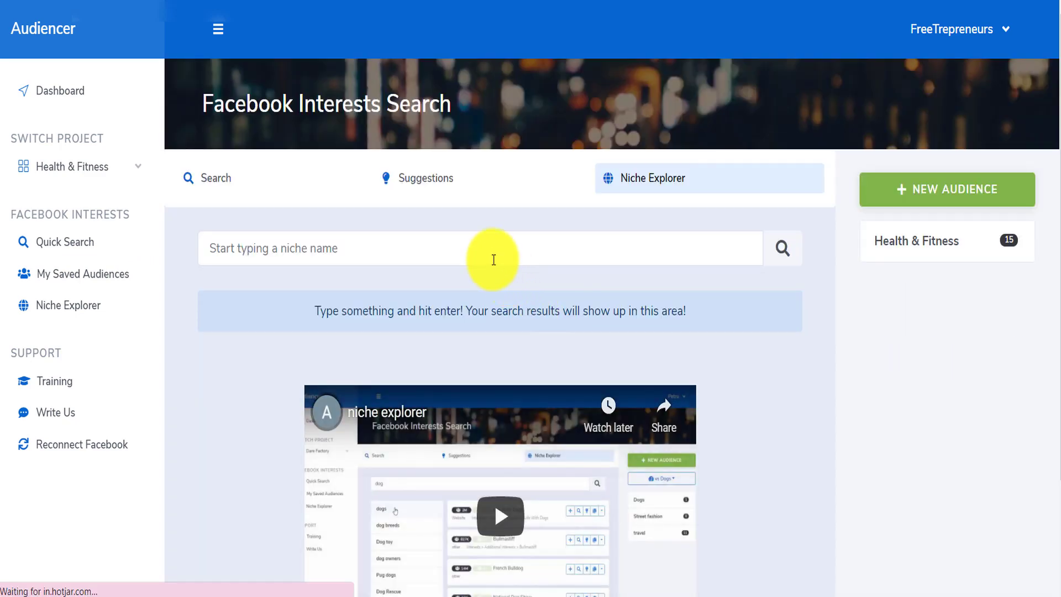
Step: Run a Niche Explorer search for 'fitness'
left_click(492, 253)
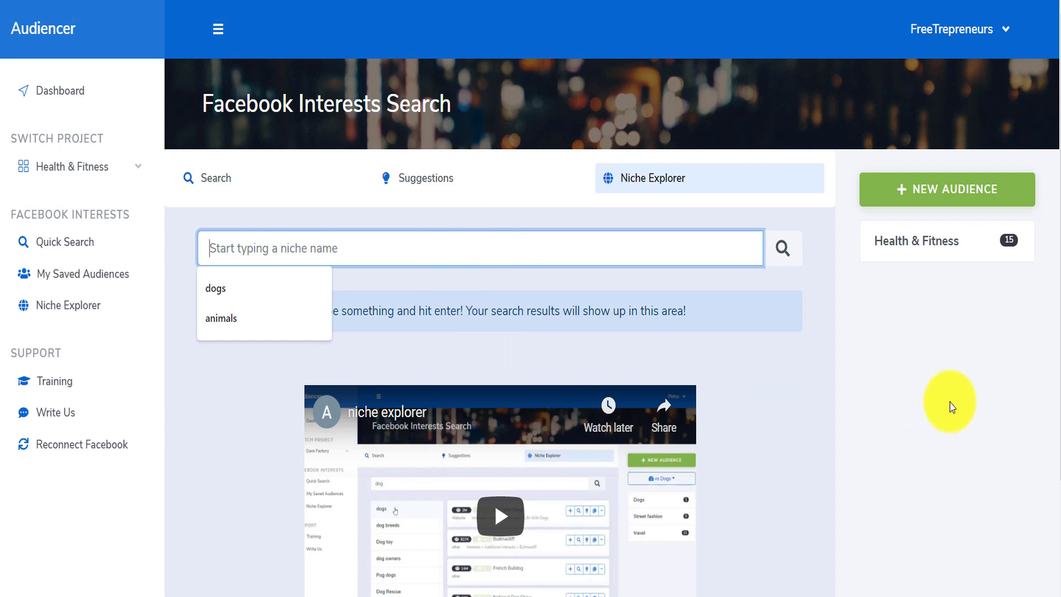
left_click(950, 403)
scroll(950, 402, "down", 3)
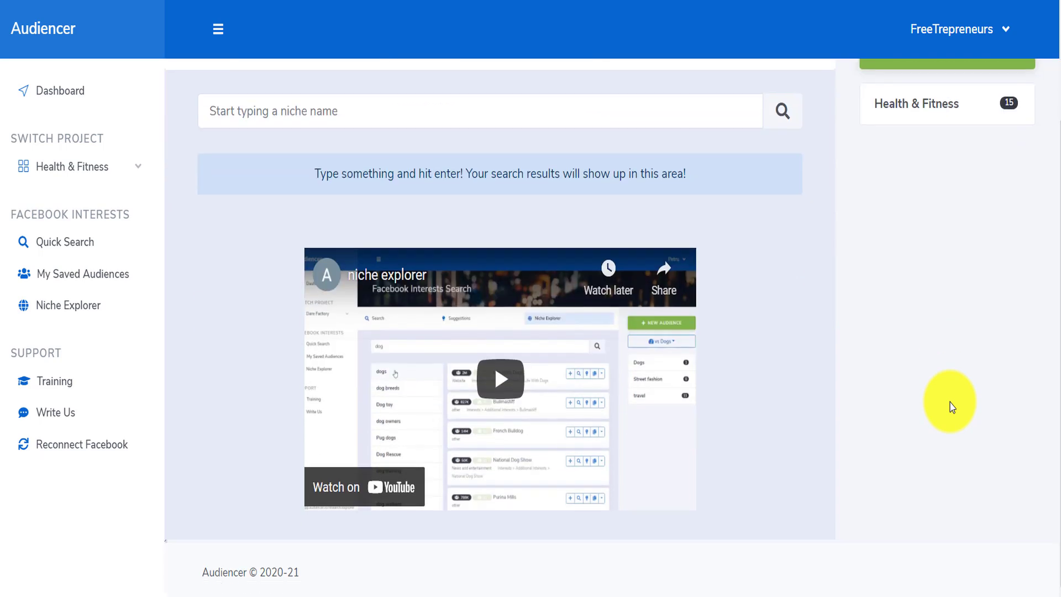
scroll(949, 403, "up", 3)
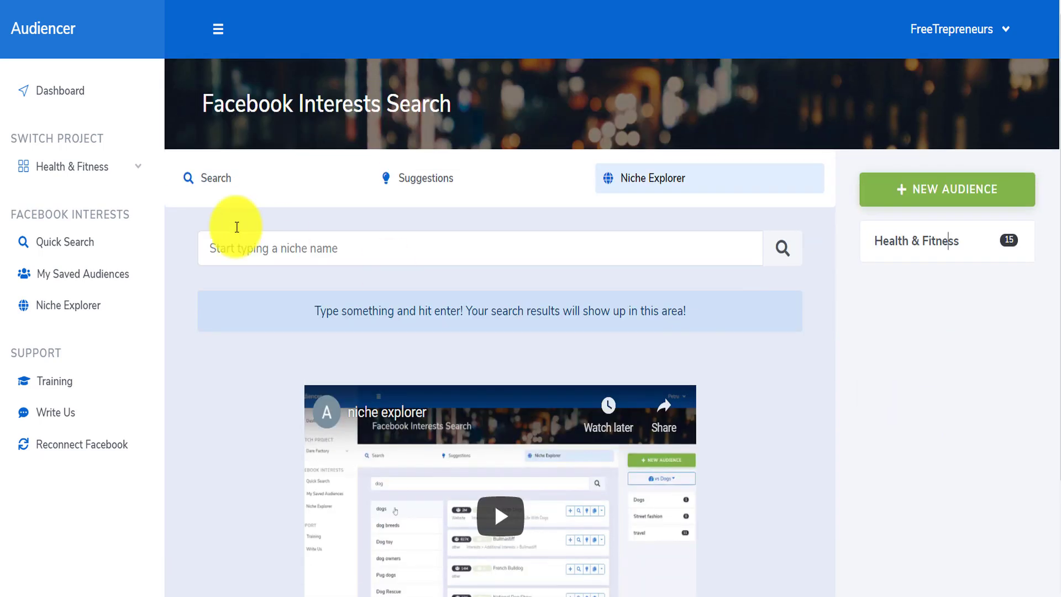
left_click(286, 245)
type("fitness")
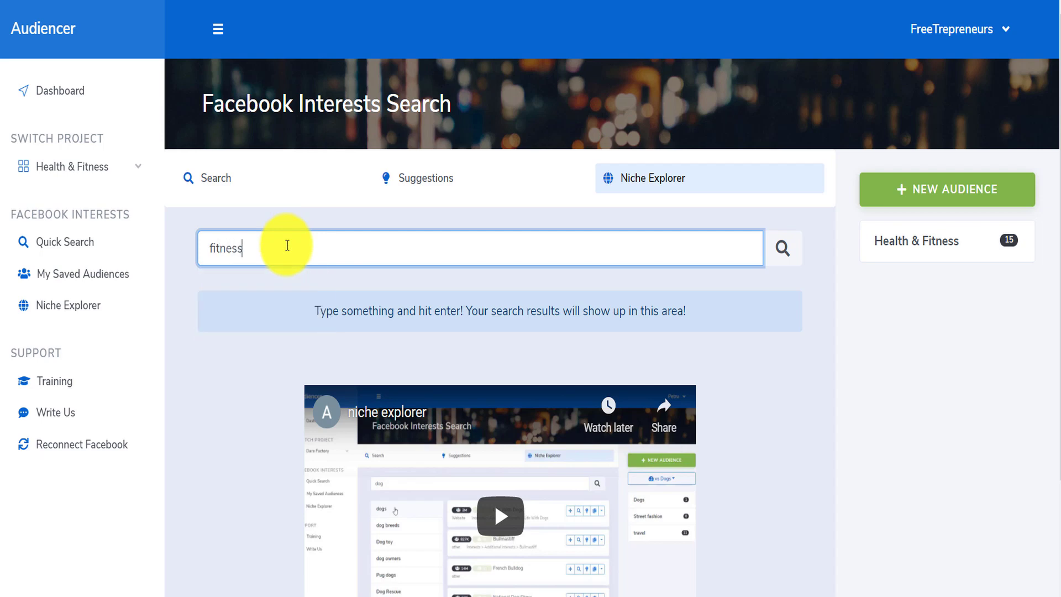
key("Return")
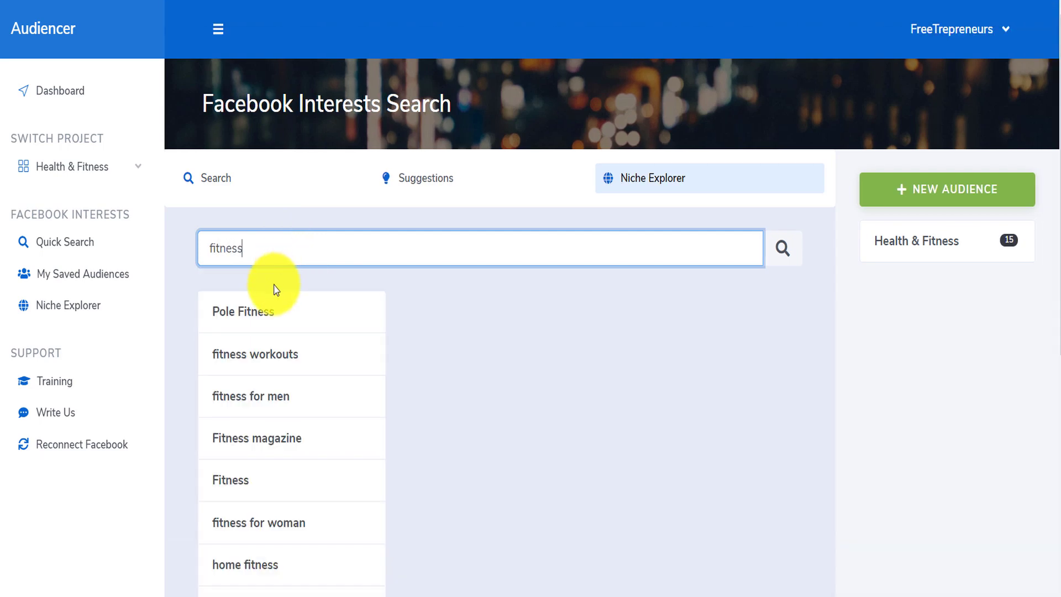
Step: Show the Facebook interests for the 'fitness for men' niche, such as Sportswear (fashion)
scroll(263, 400, "down", 4)
scroll(276, 321, "down", 3)
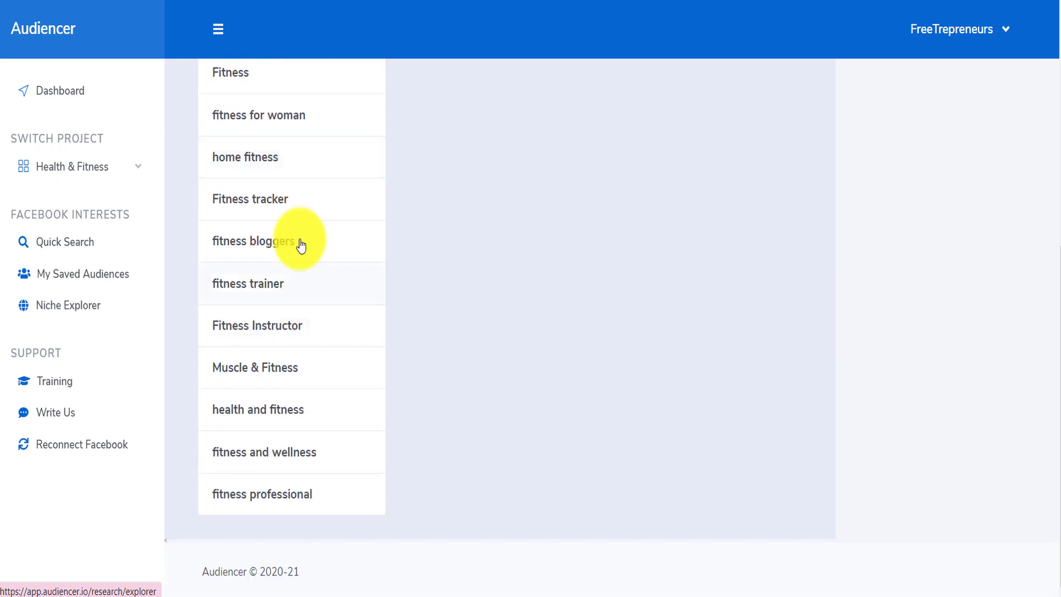
scroll(284, 429, "up", 6)
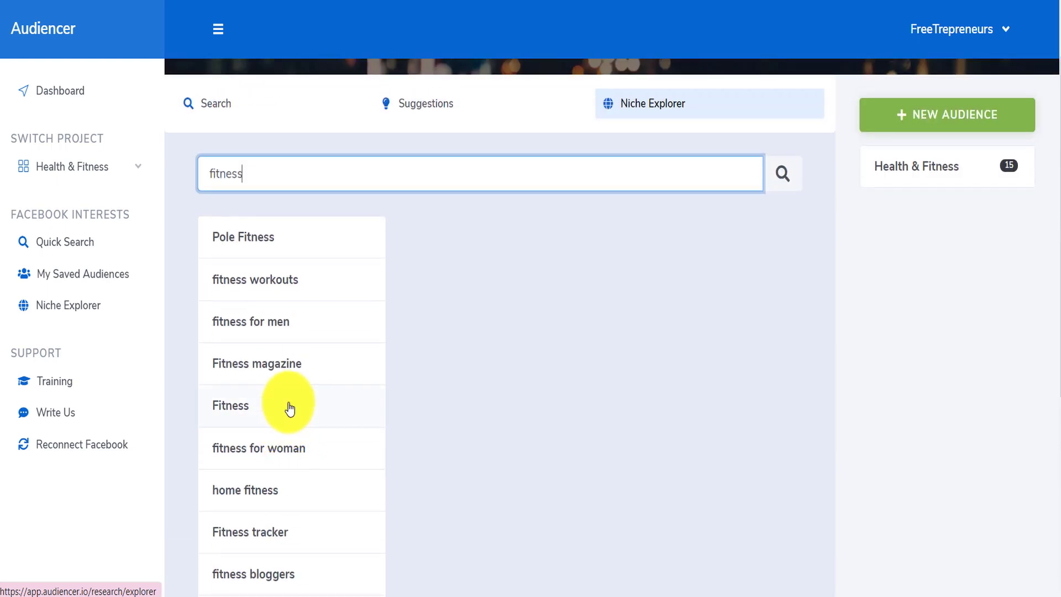
left_click(291, 329)
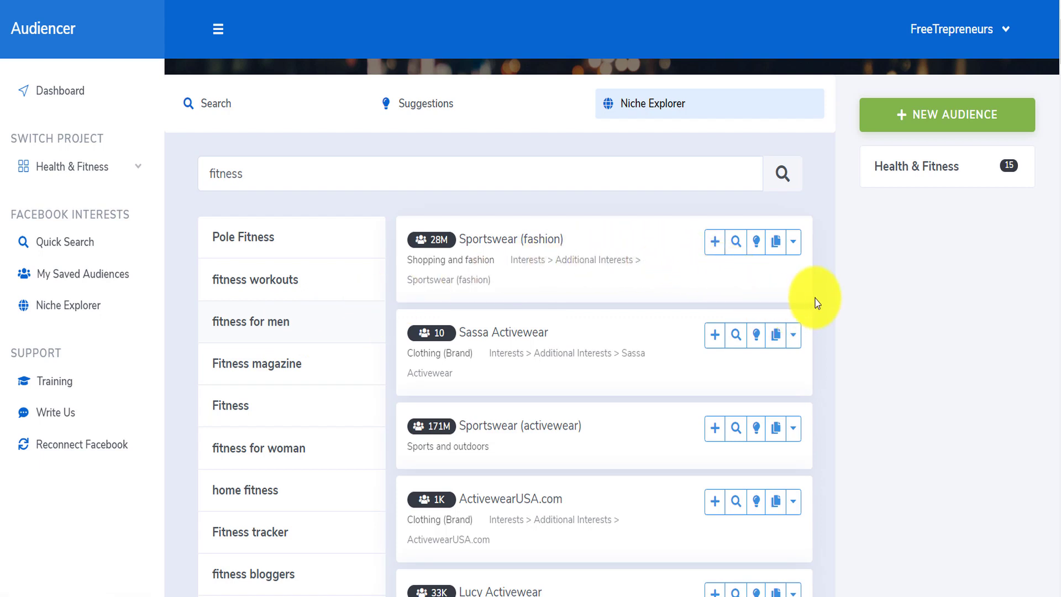
Step: Pick Search on Google from the Lucy Activewear interest's lookup options
scroll(535, 351, "down", 5)
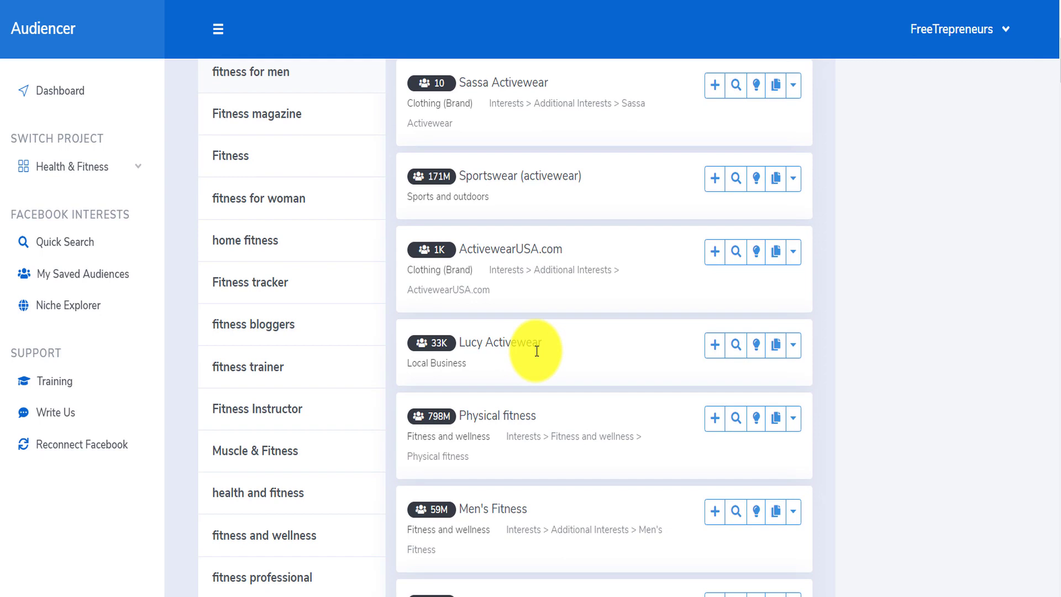
scroll(536, 351, "down", 3)
left_click_drag(542, 176, 476, 177)
left_click(792, 187)
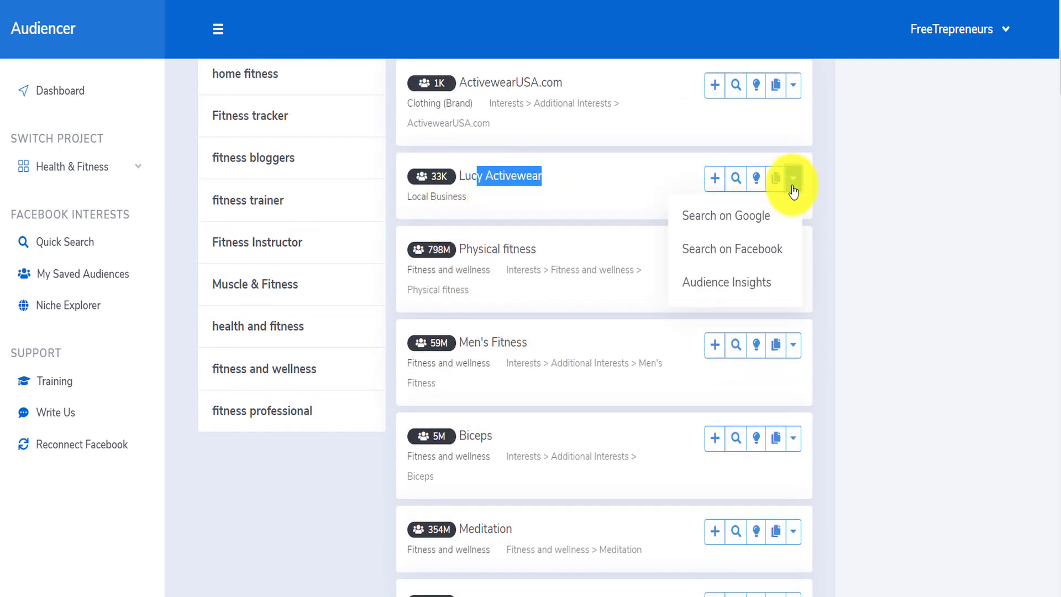
left_click(754, 224)
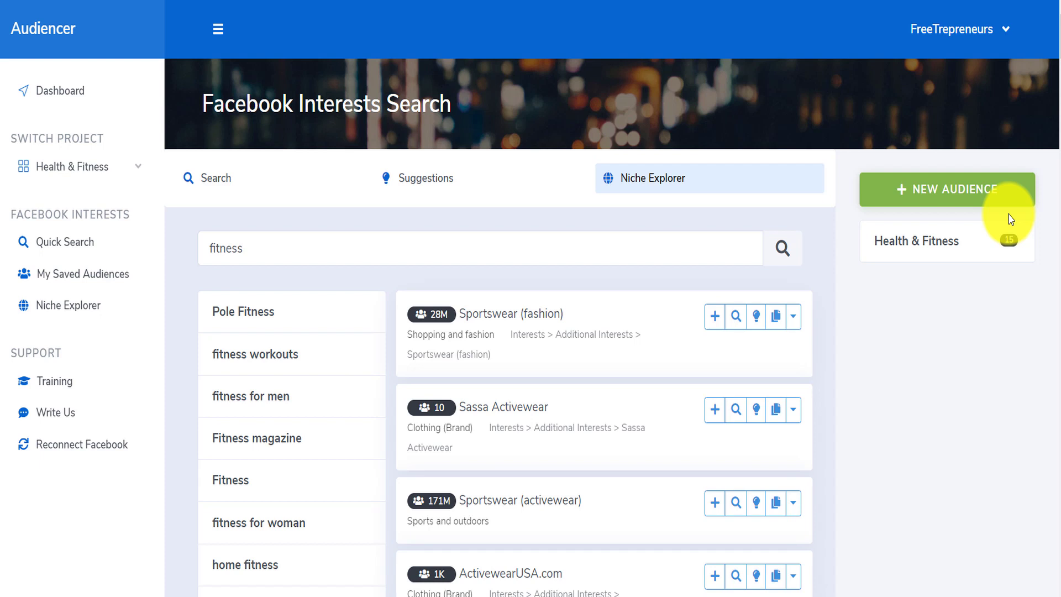
Step: Bring up the Word notes document comparing Audiencer's free, $99 and $199 plans
mouse_move(766, 596)
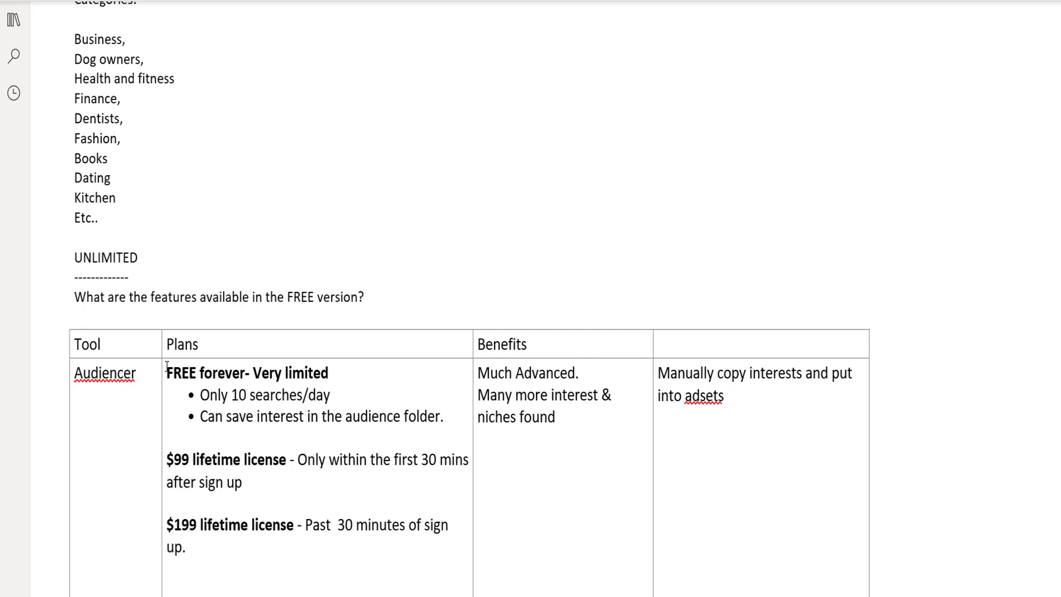
left_click_drag(167, 367, 321, 374)
left_click_drag(320, 374, 209, 397)
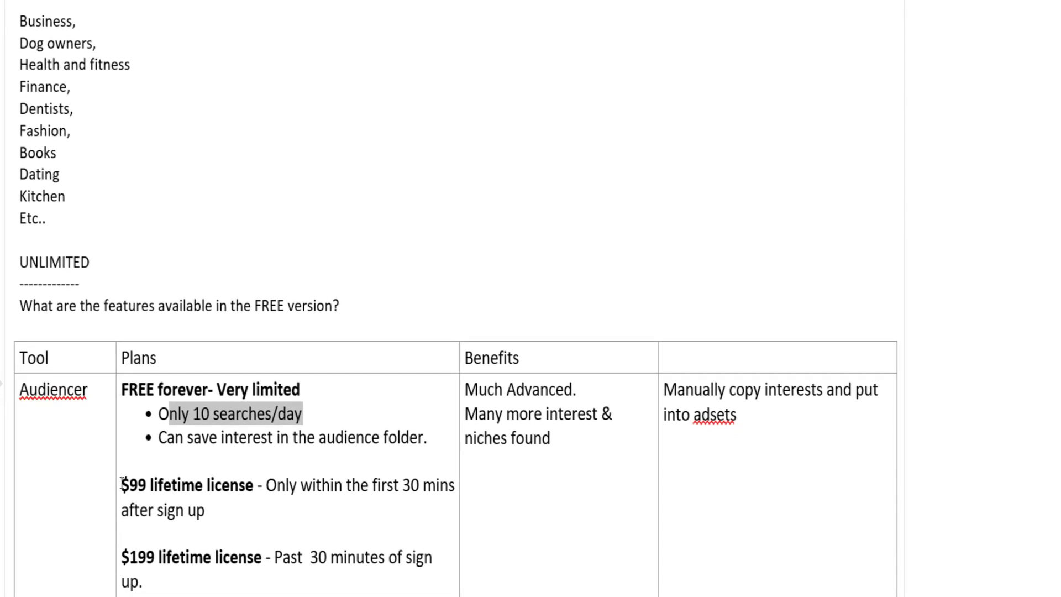
left_click_drag(122, 485, 265, 498)
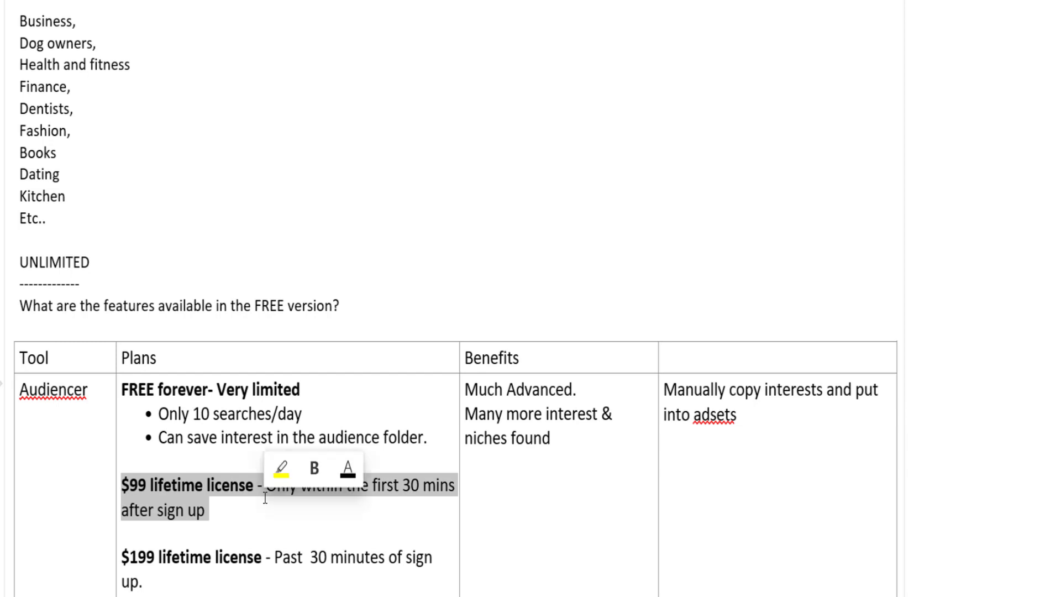
left_click_drag(124, 555, 225, 570)
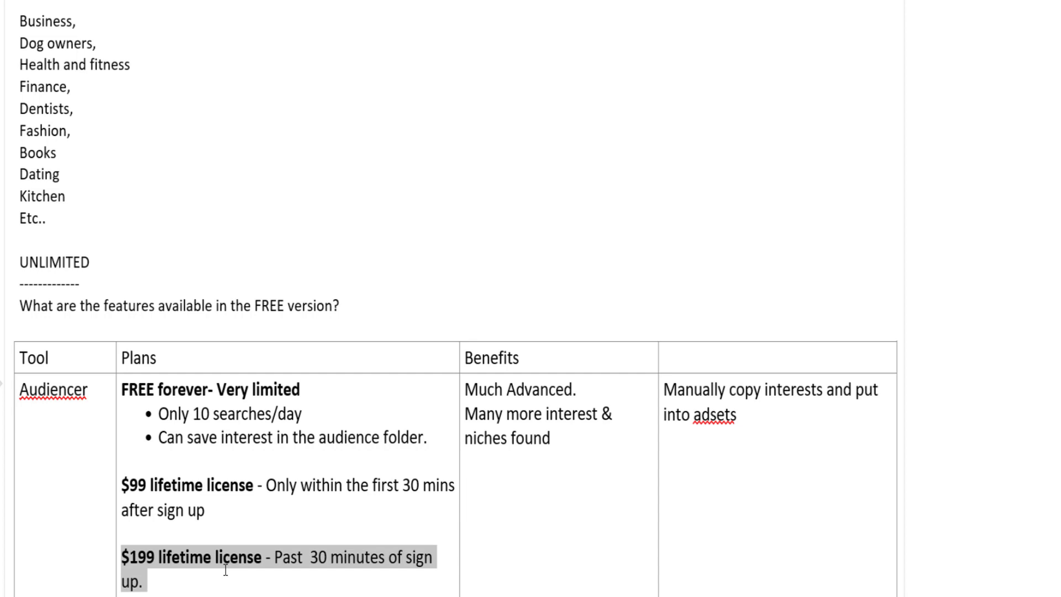